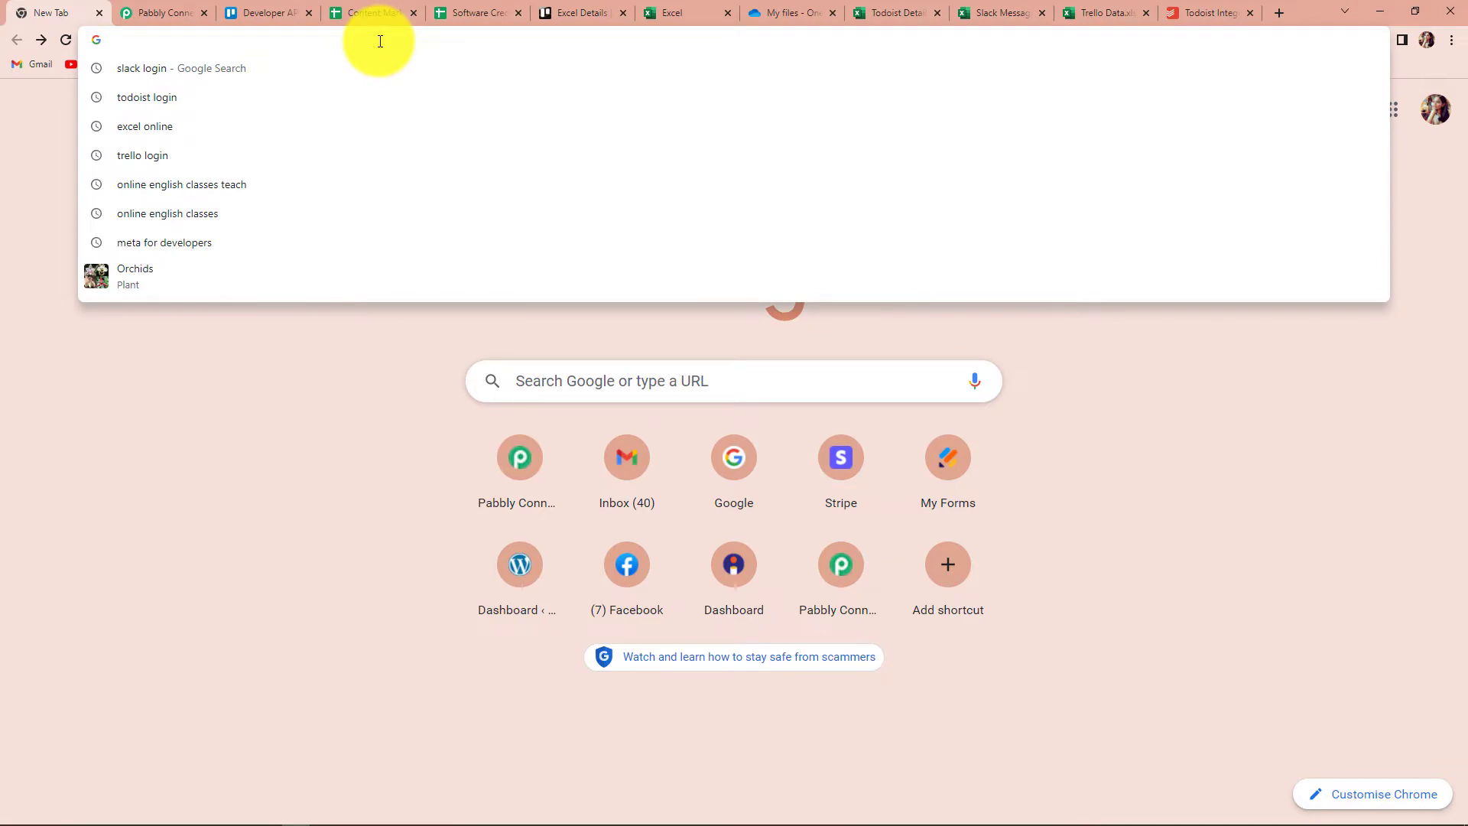
Open pabbly.com/connect/, sign in to the account and access the Pabbly Connect application
text(pabbly.com/connect/)
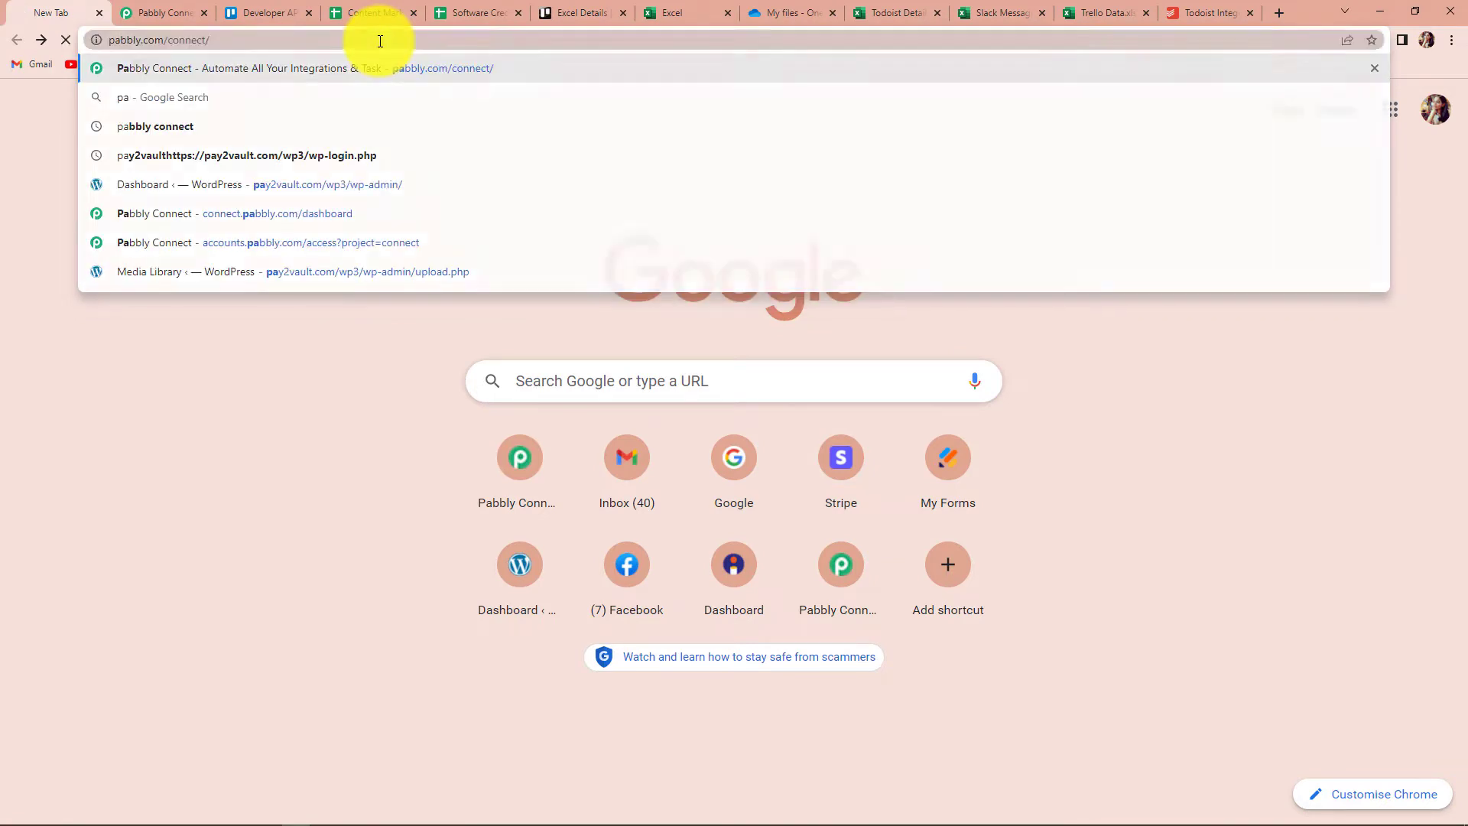
key(Return)
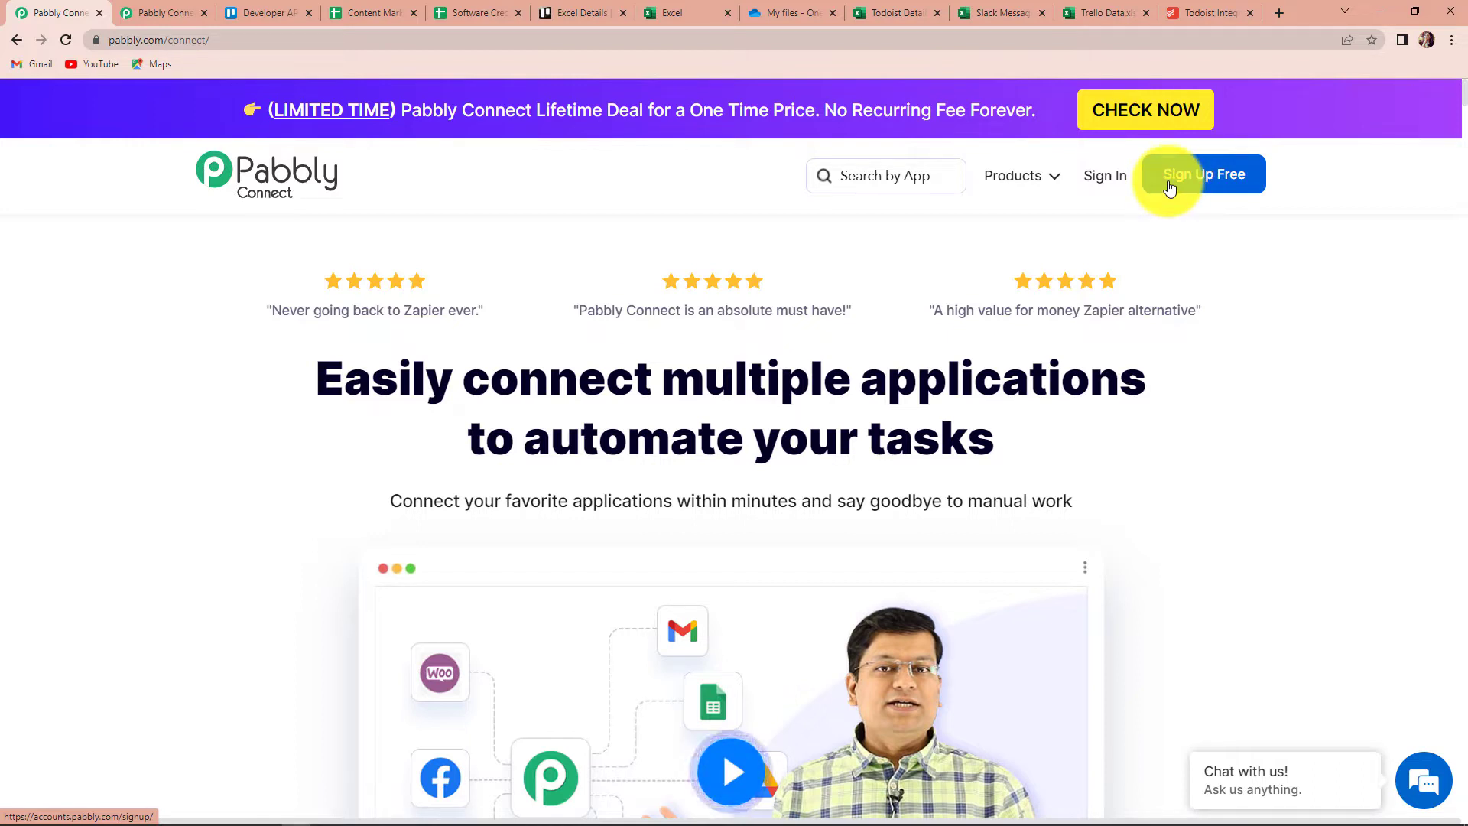
click(1109, 188)
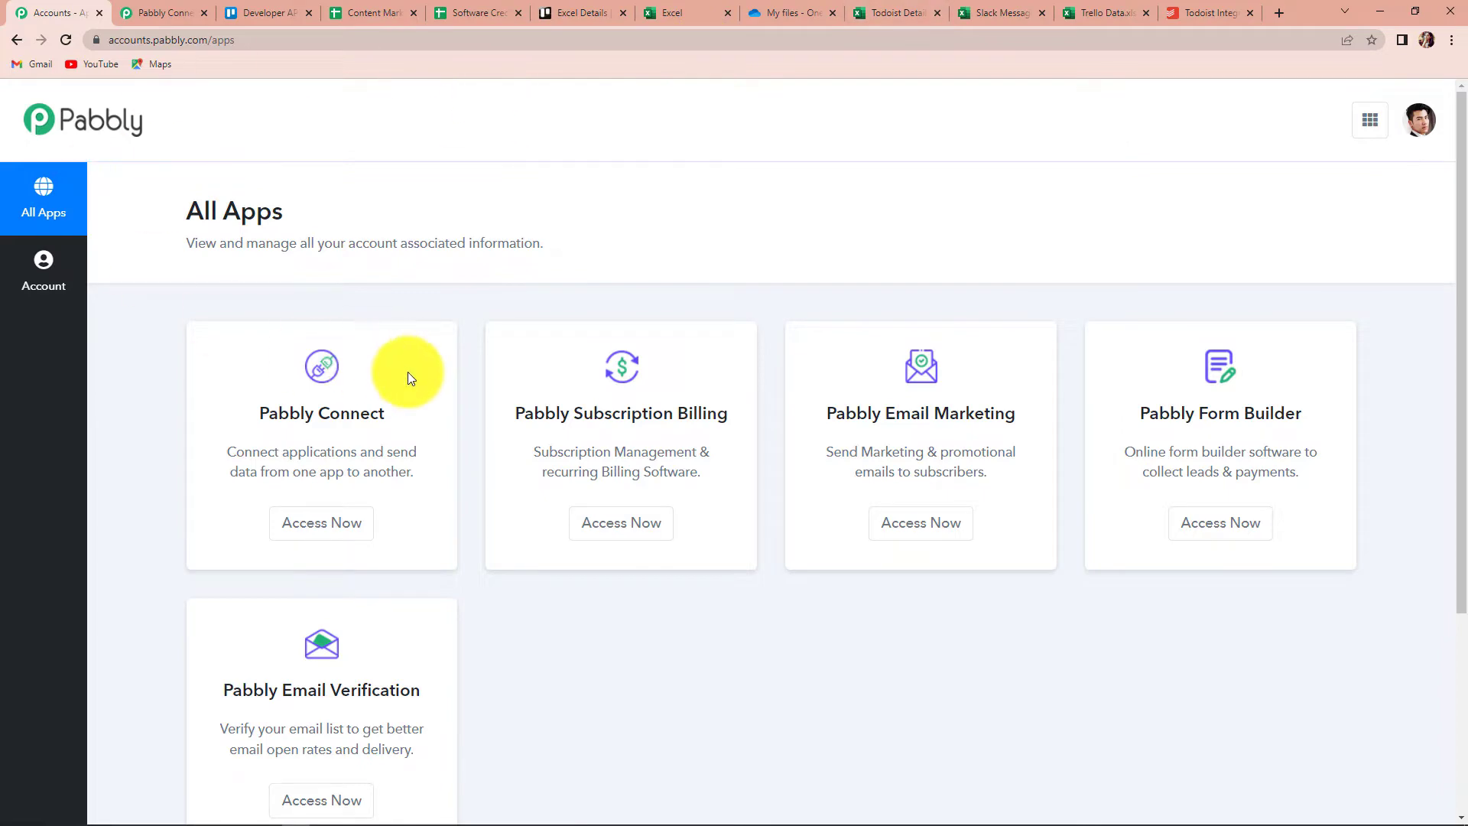
click(315, 533)
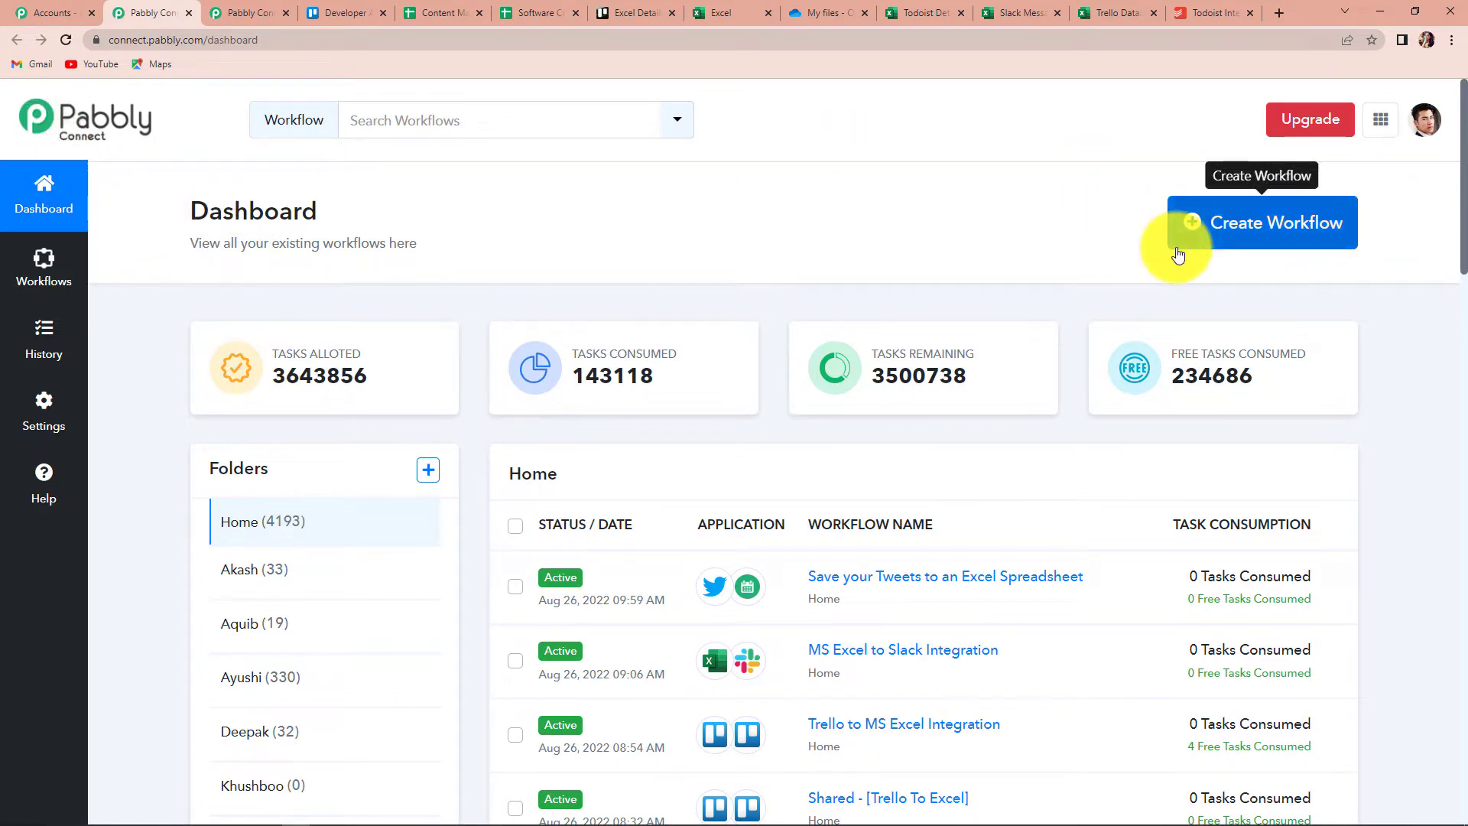
Create a new workflow named "Todoist to MS Excel Integration"
click(1255, 229)
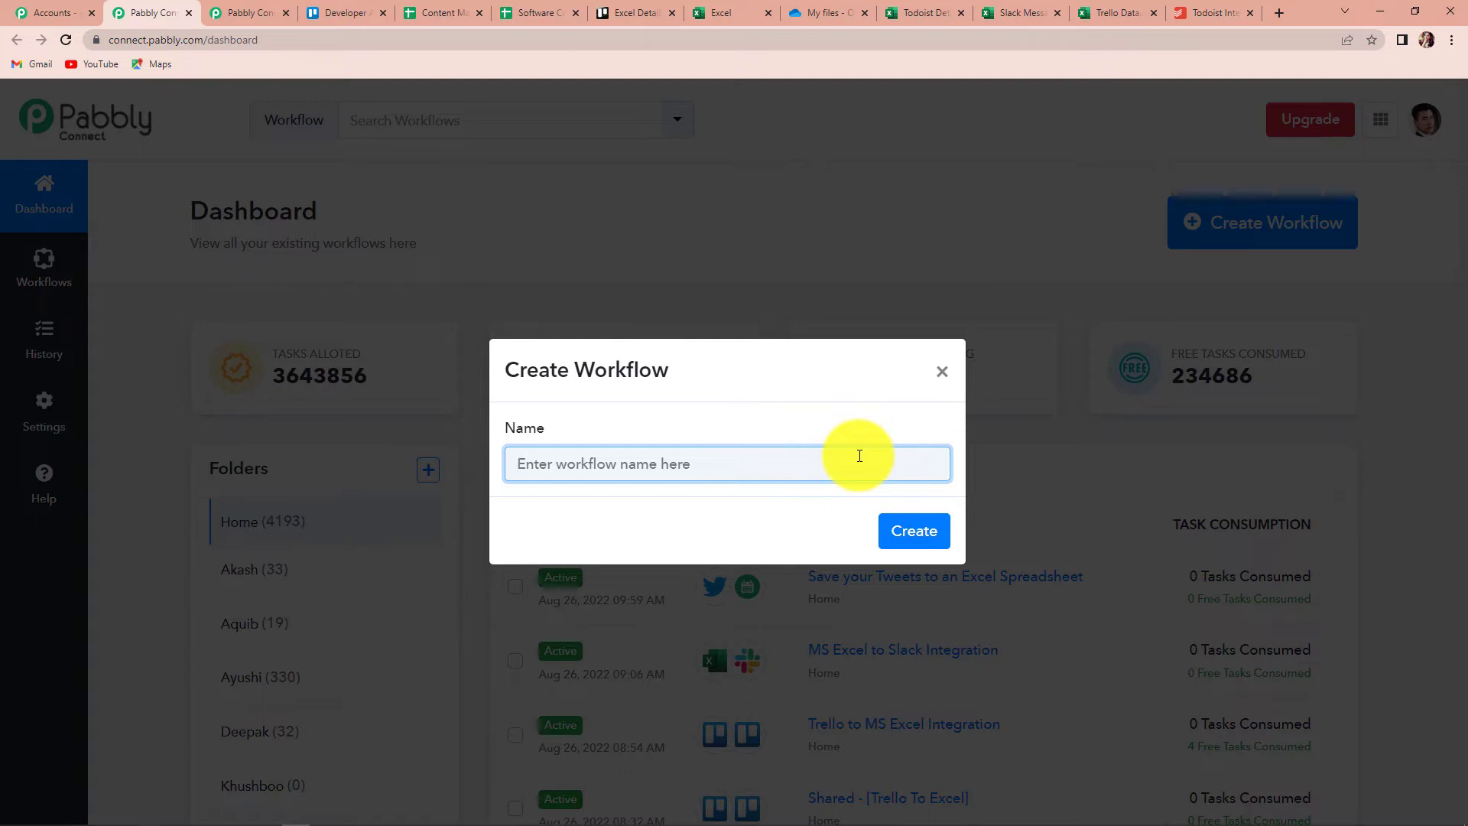
text(Todoist)
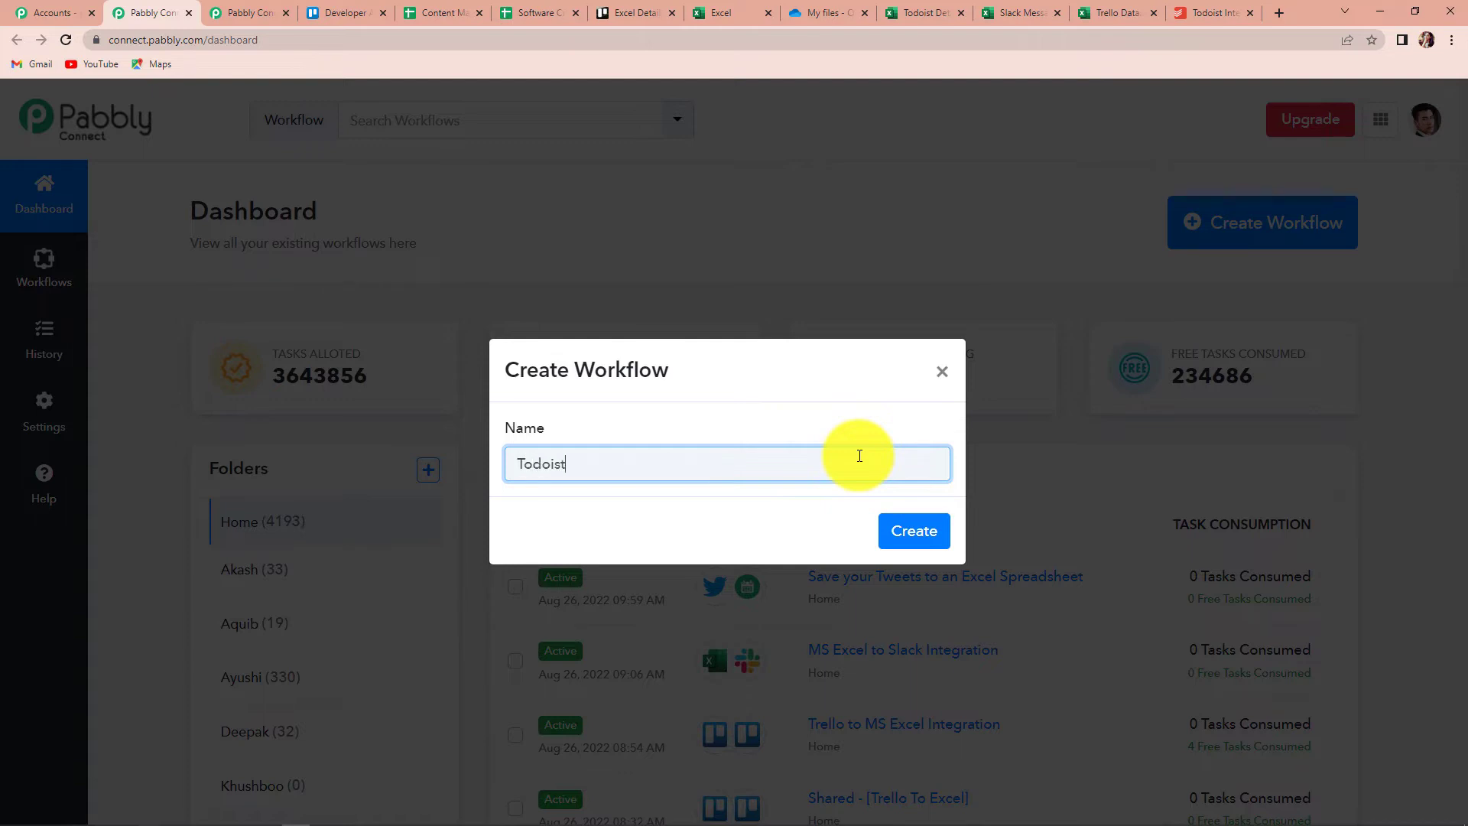
text( to MS )
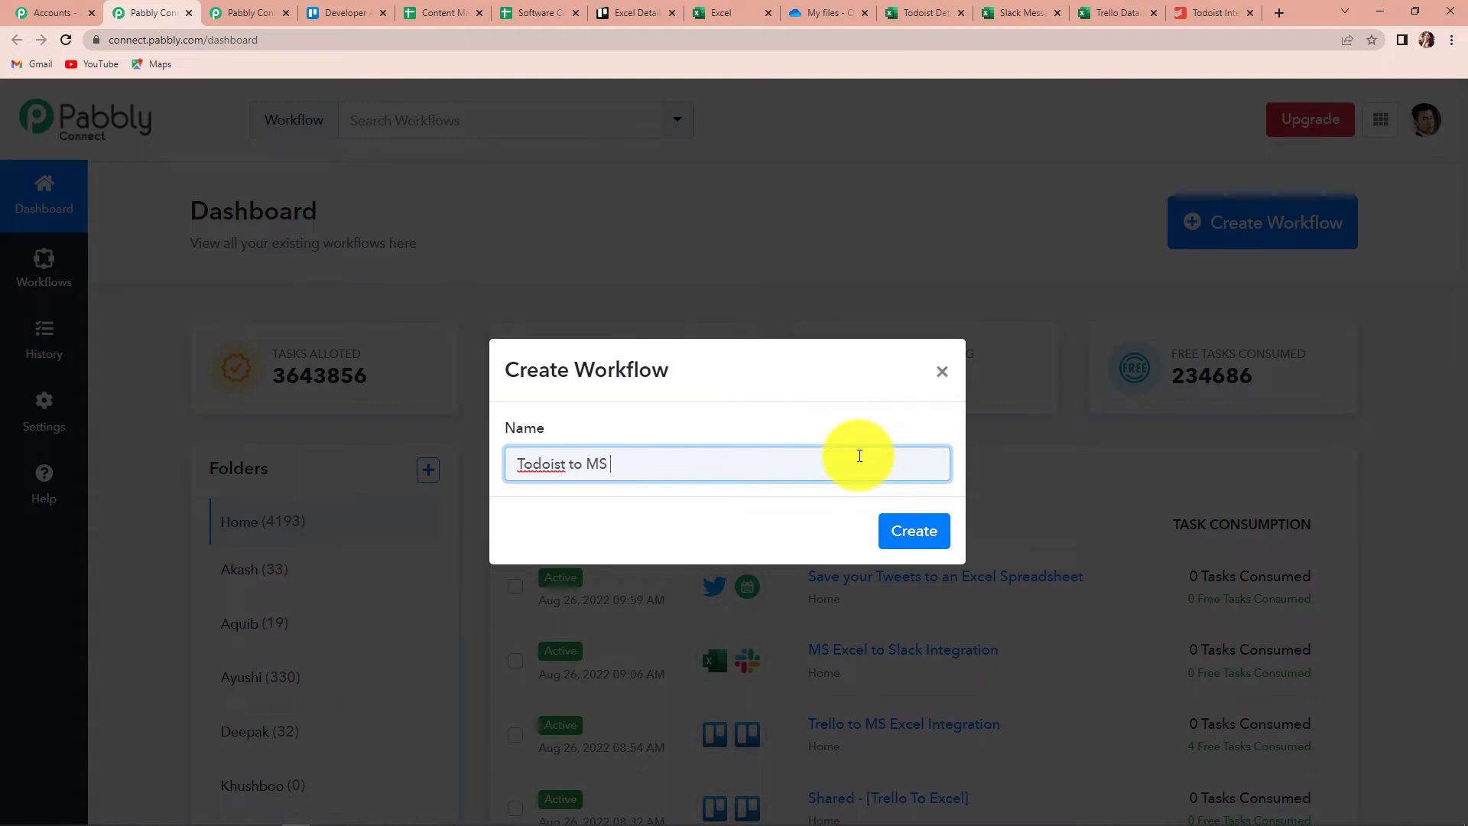
text(Excel Integration)
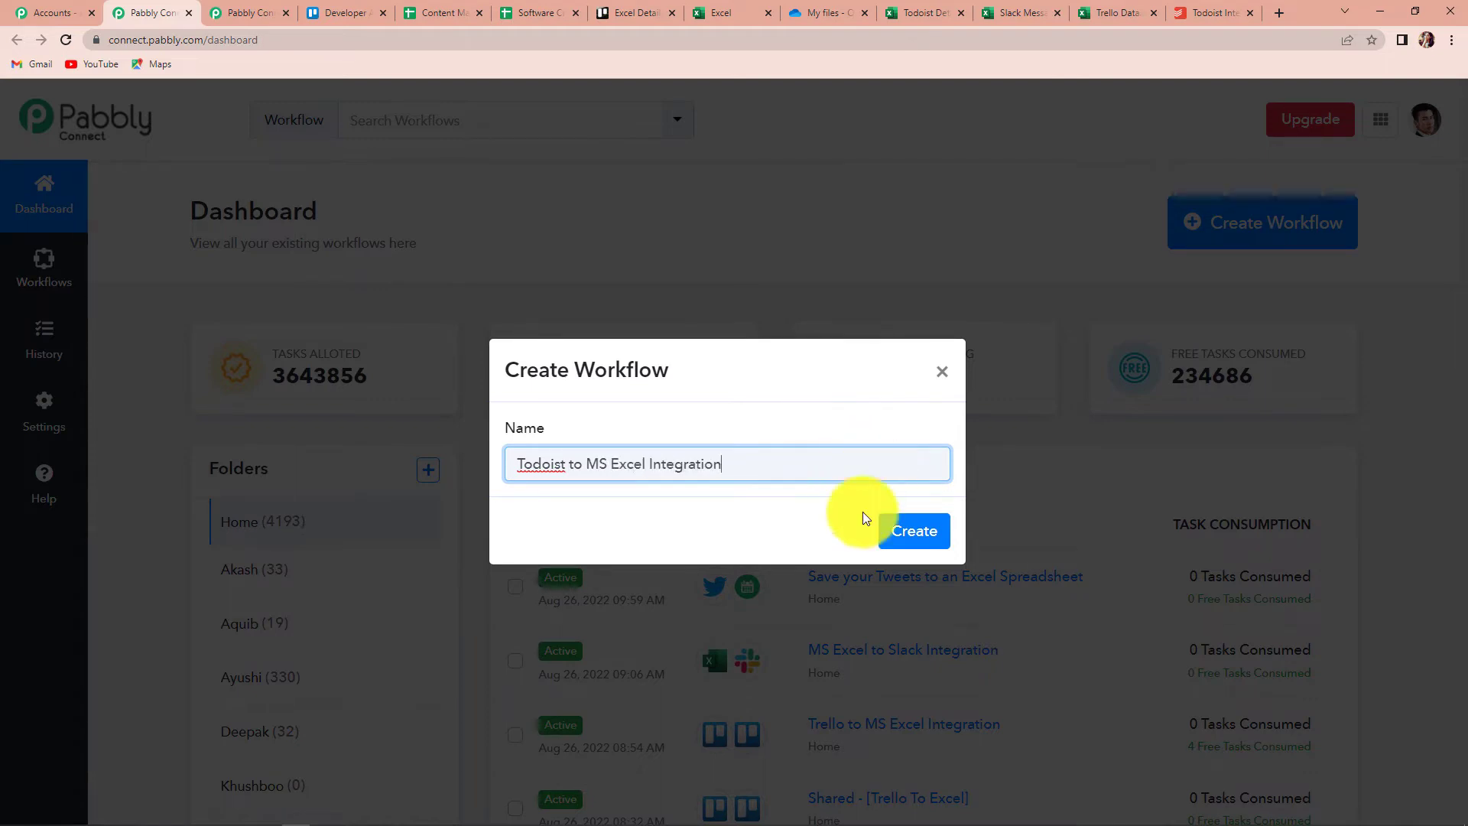
click(893, 536)
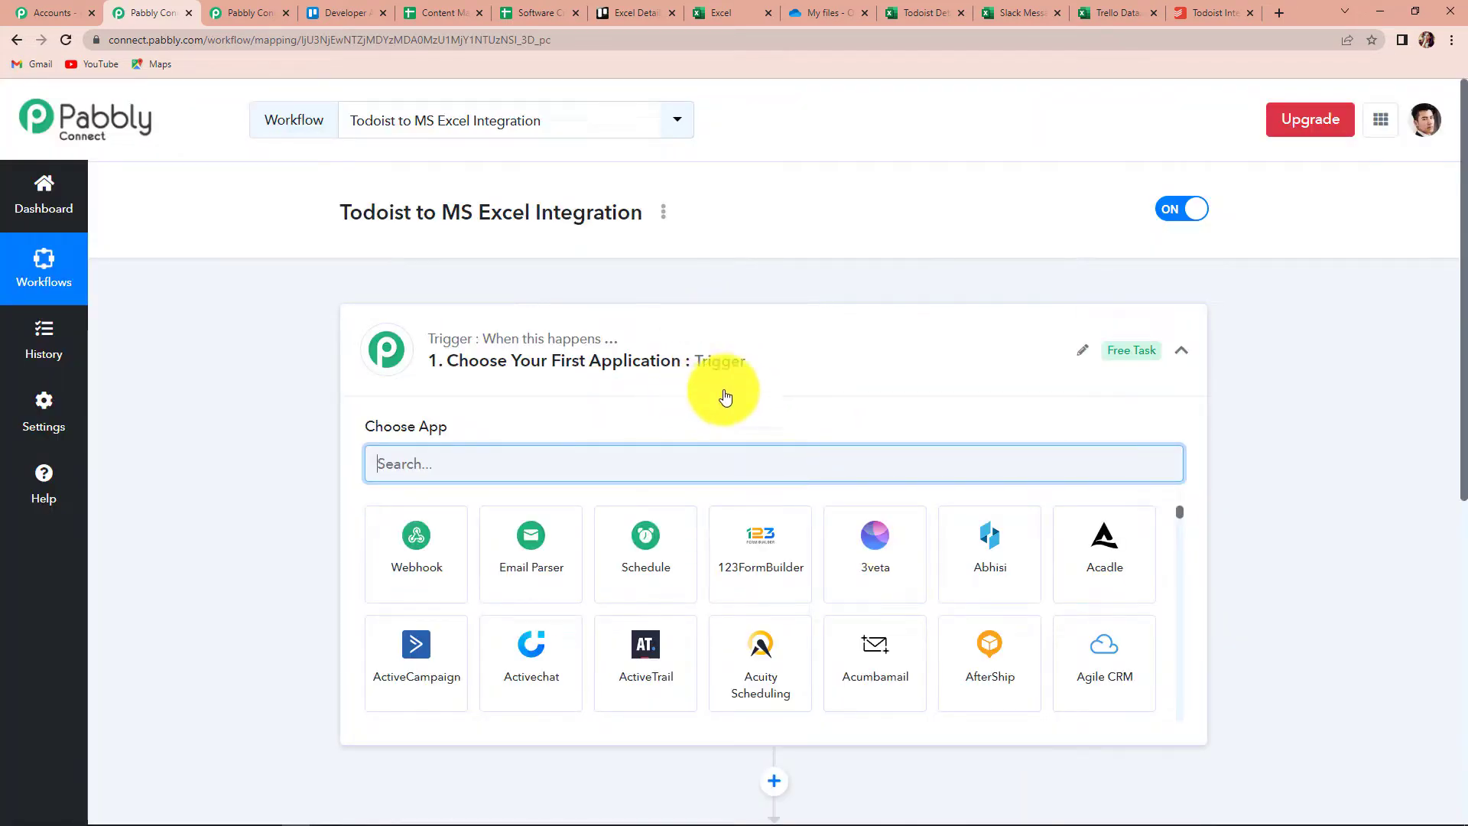
Set the workflow's trigger application to Todoist with Task Completed as the trigger event
scroll(726, 397, down, 3)
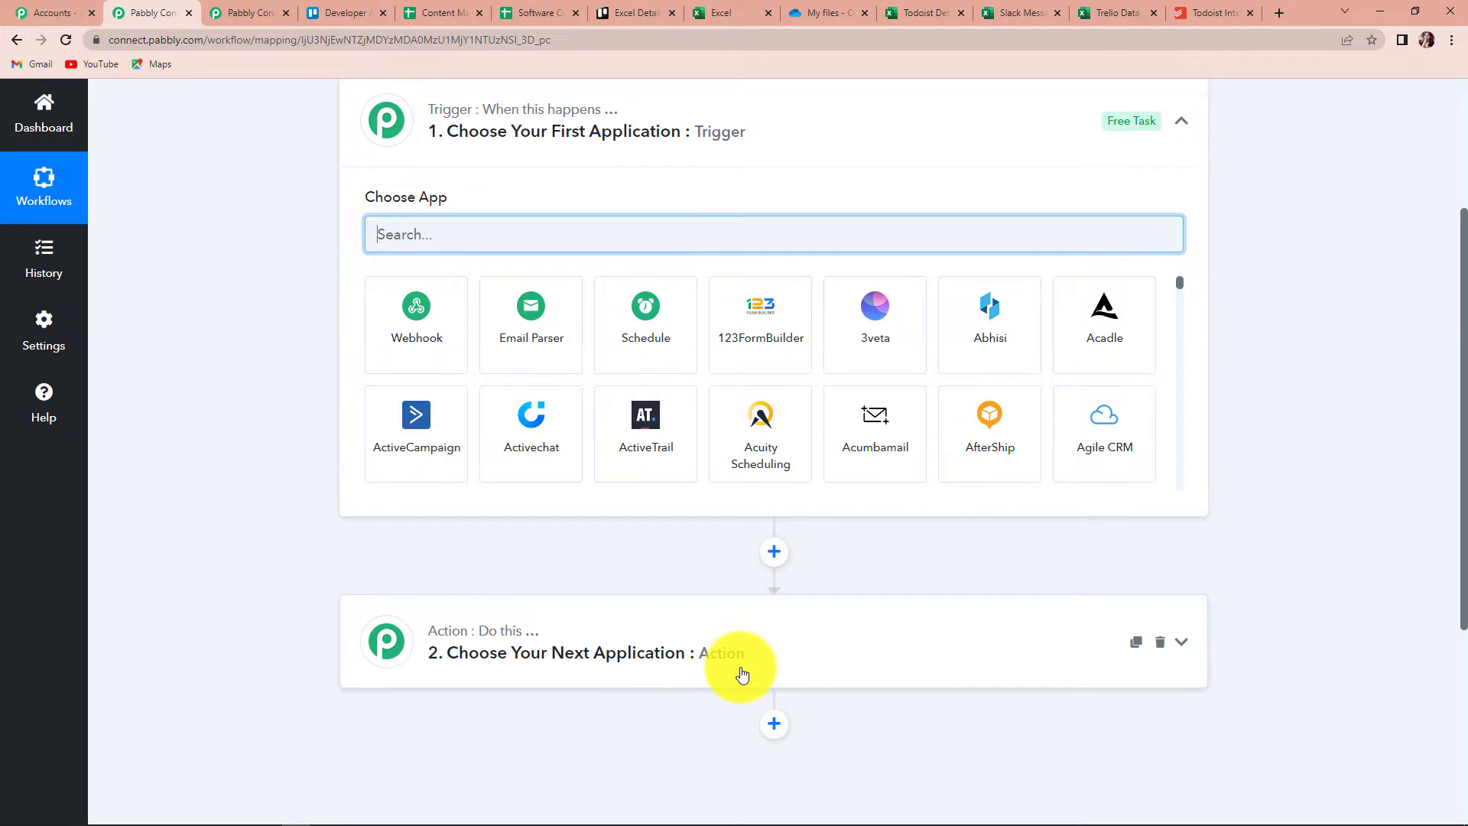
scroll(742, 669, up, 1)
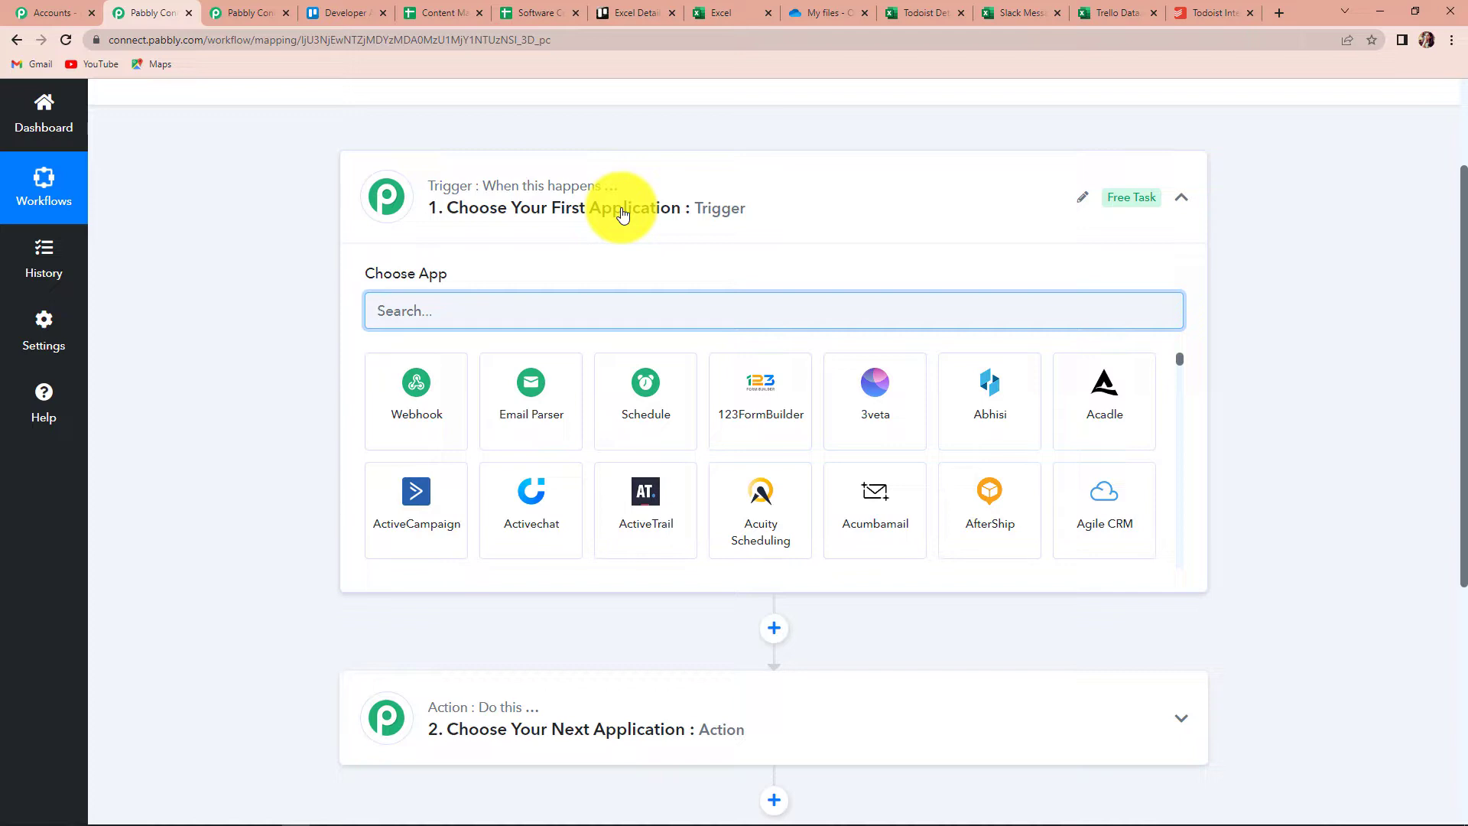
scroll(725, 421, down, 3)
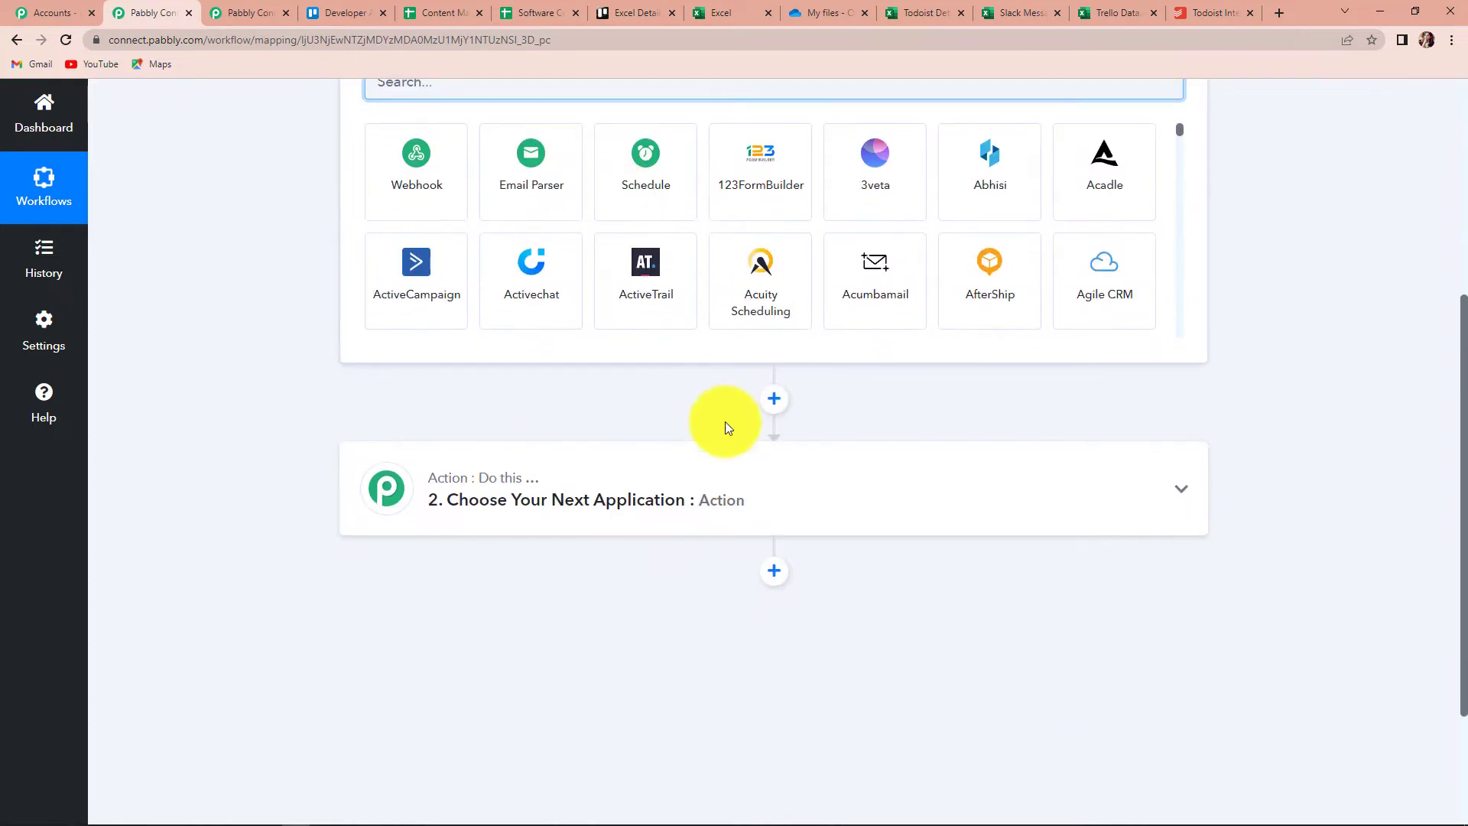
scroll(711, 514, up, 4)
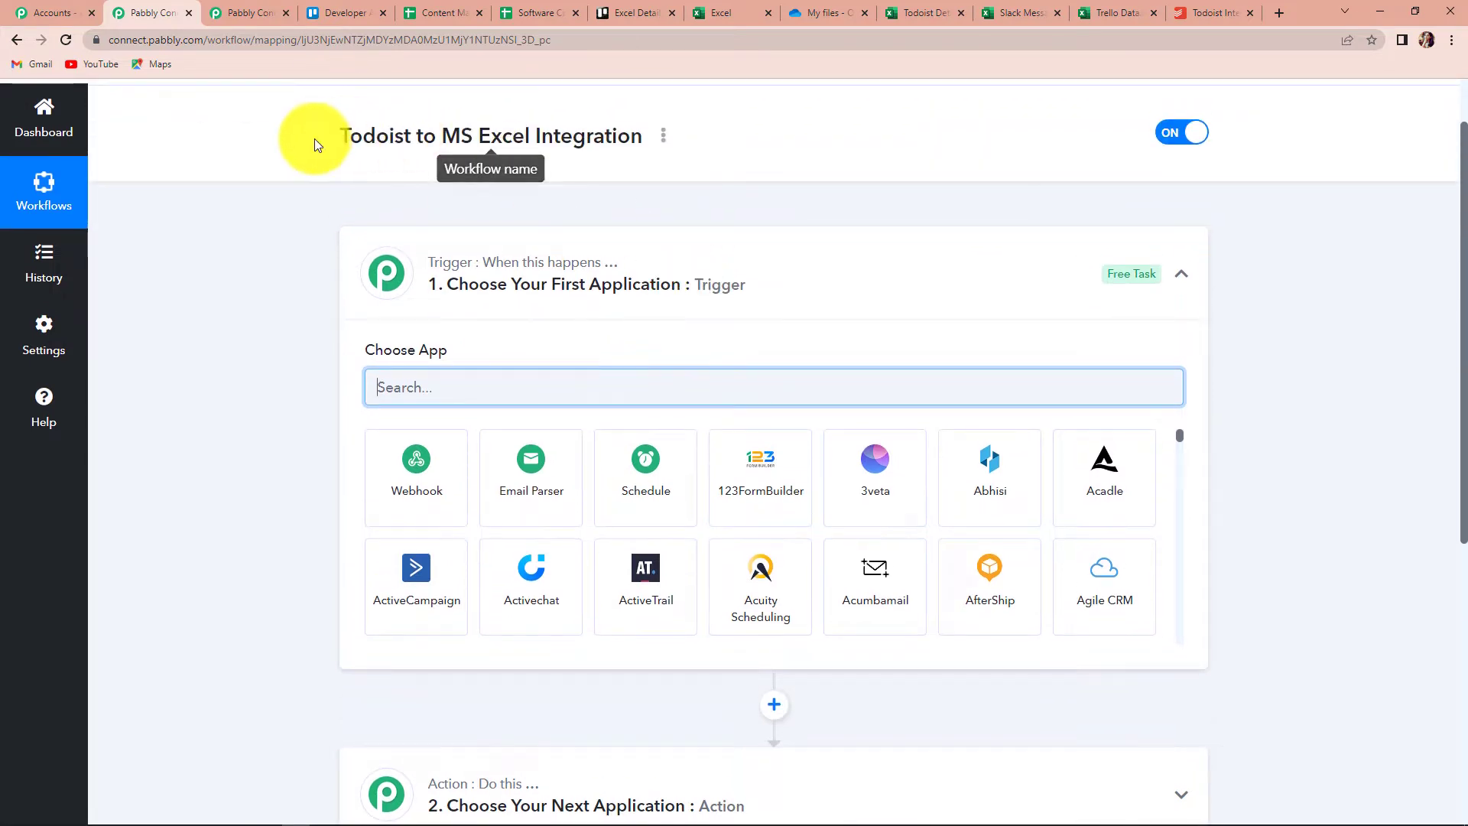
text(Todo)
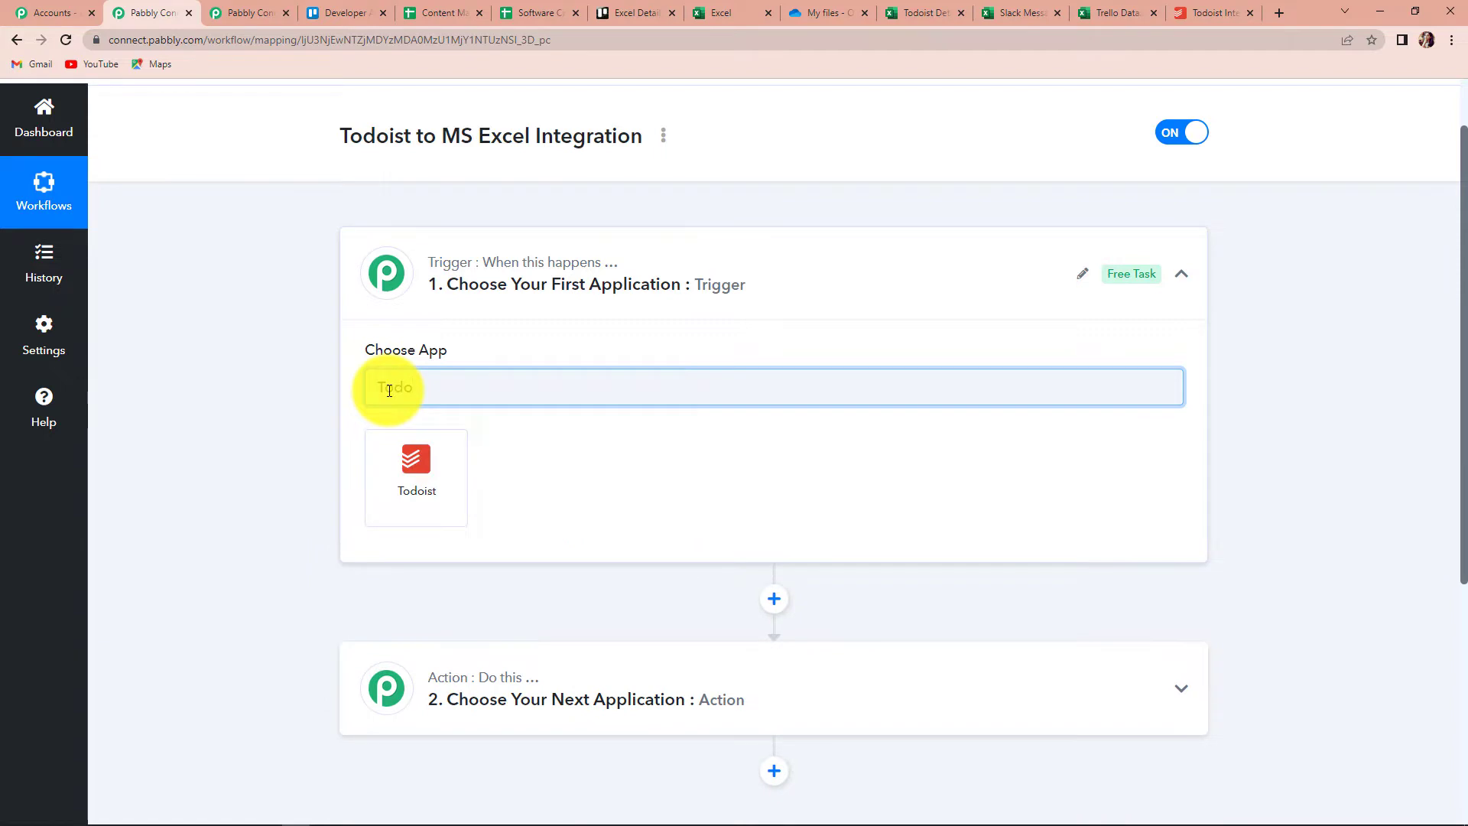
click(416, 471)
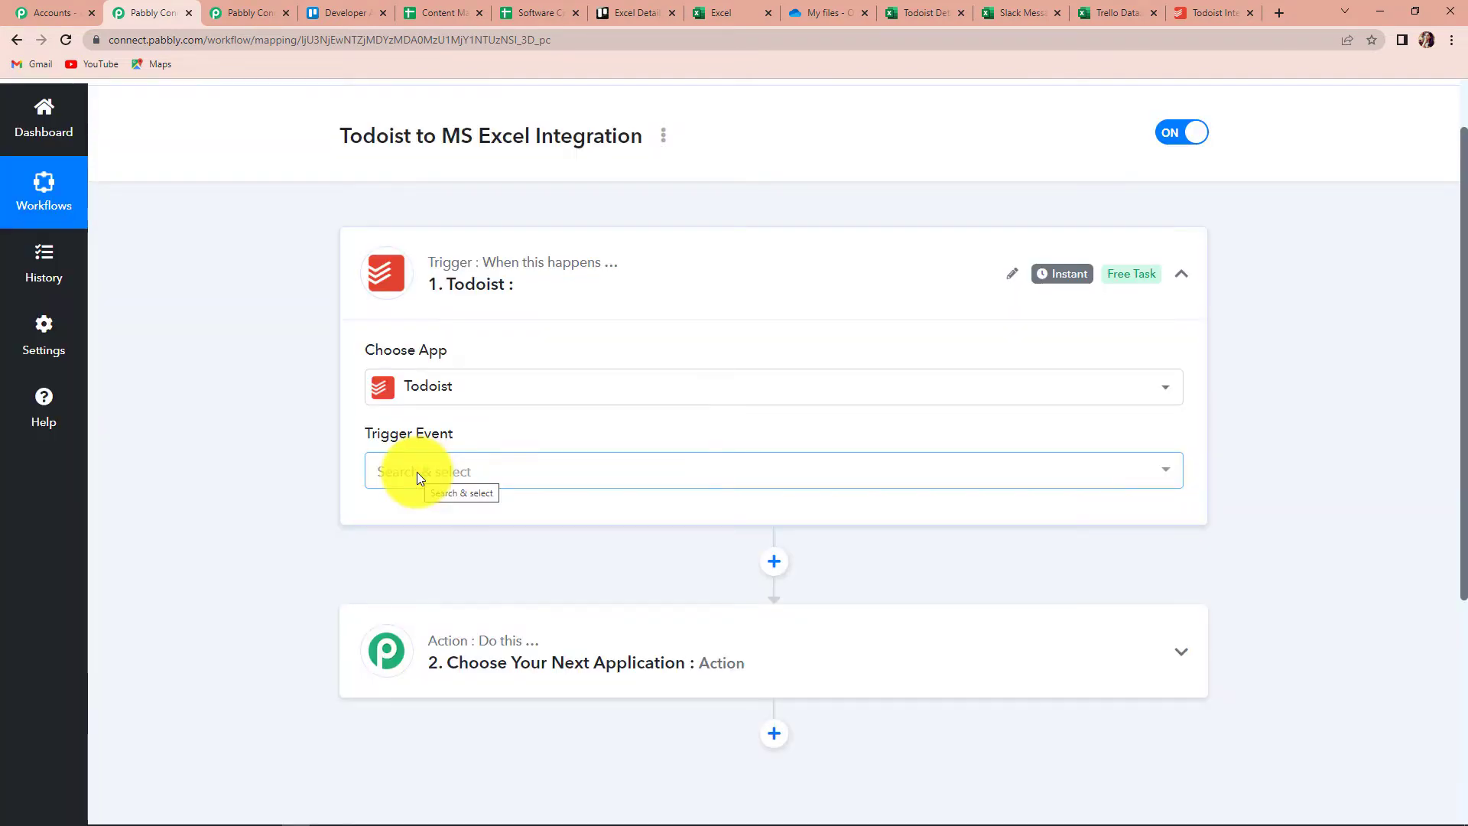
click(417, 474)
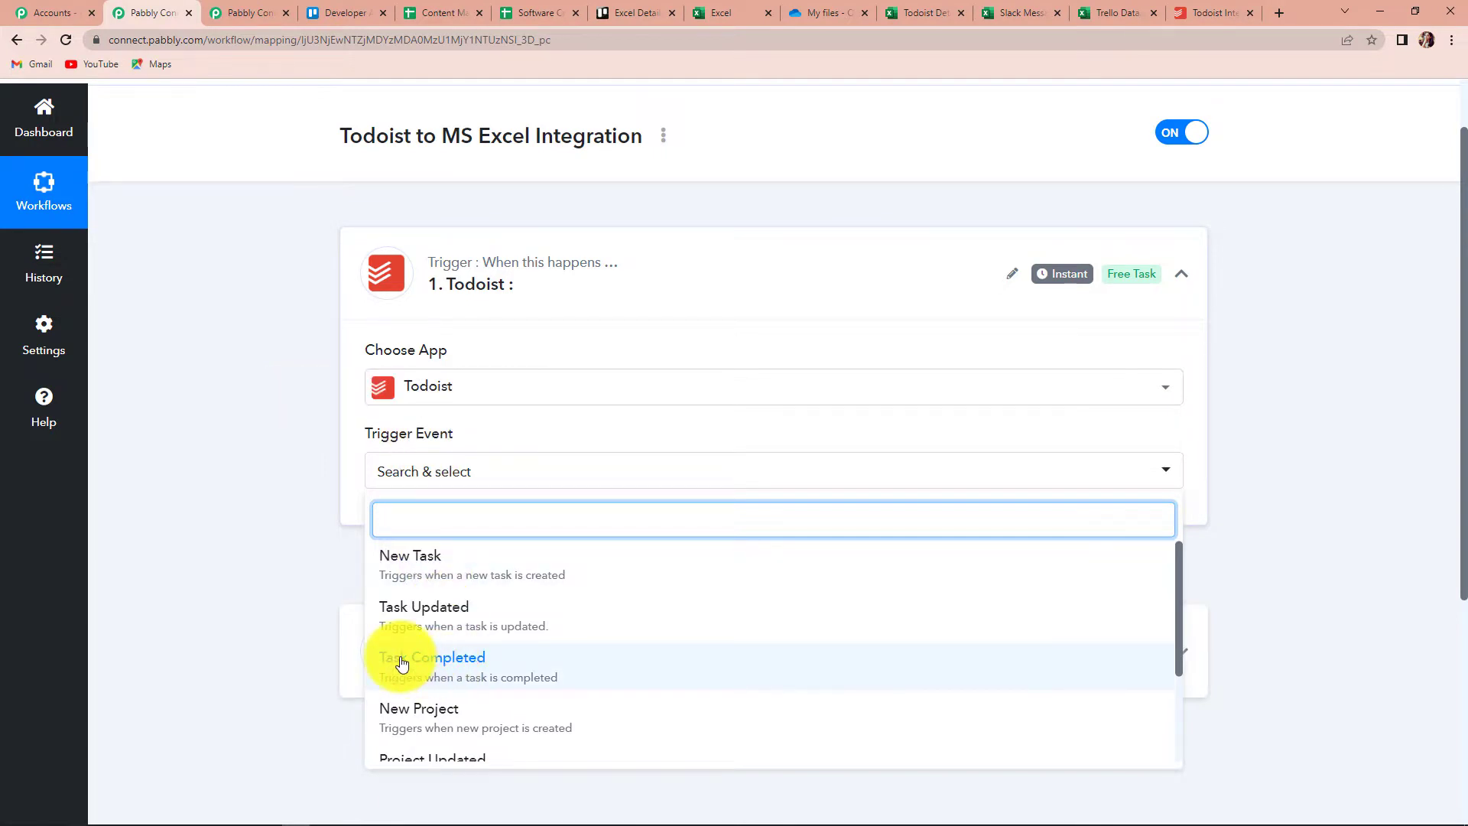
click(465, 659)
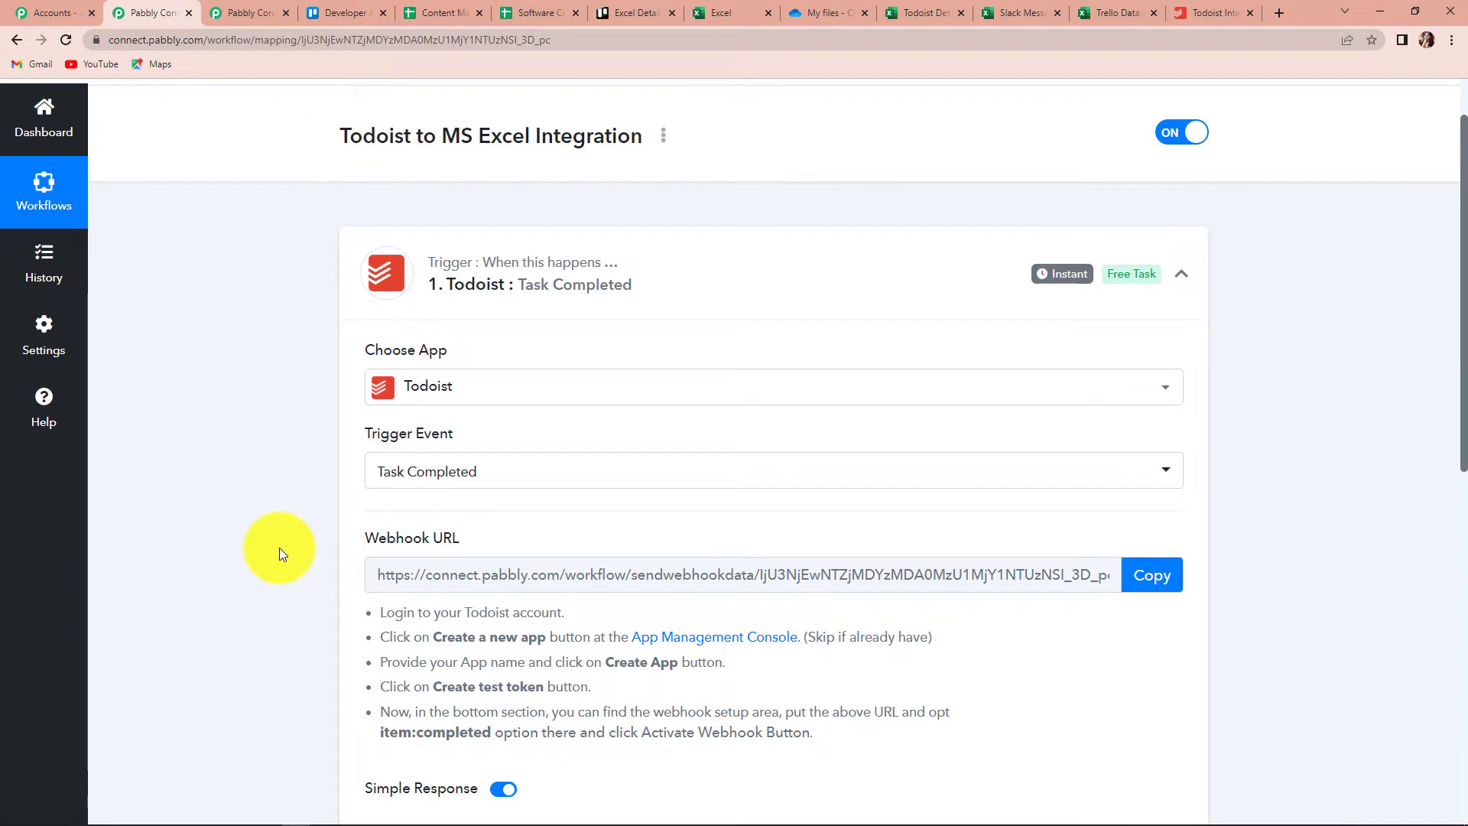
Copy the trigger's webhook URL and open Todoist's App Management Console in a new browser tab
scroll(279, 545, down, 2)
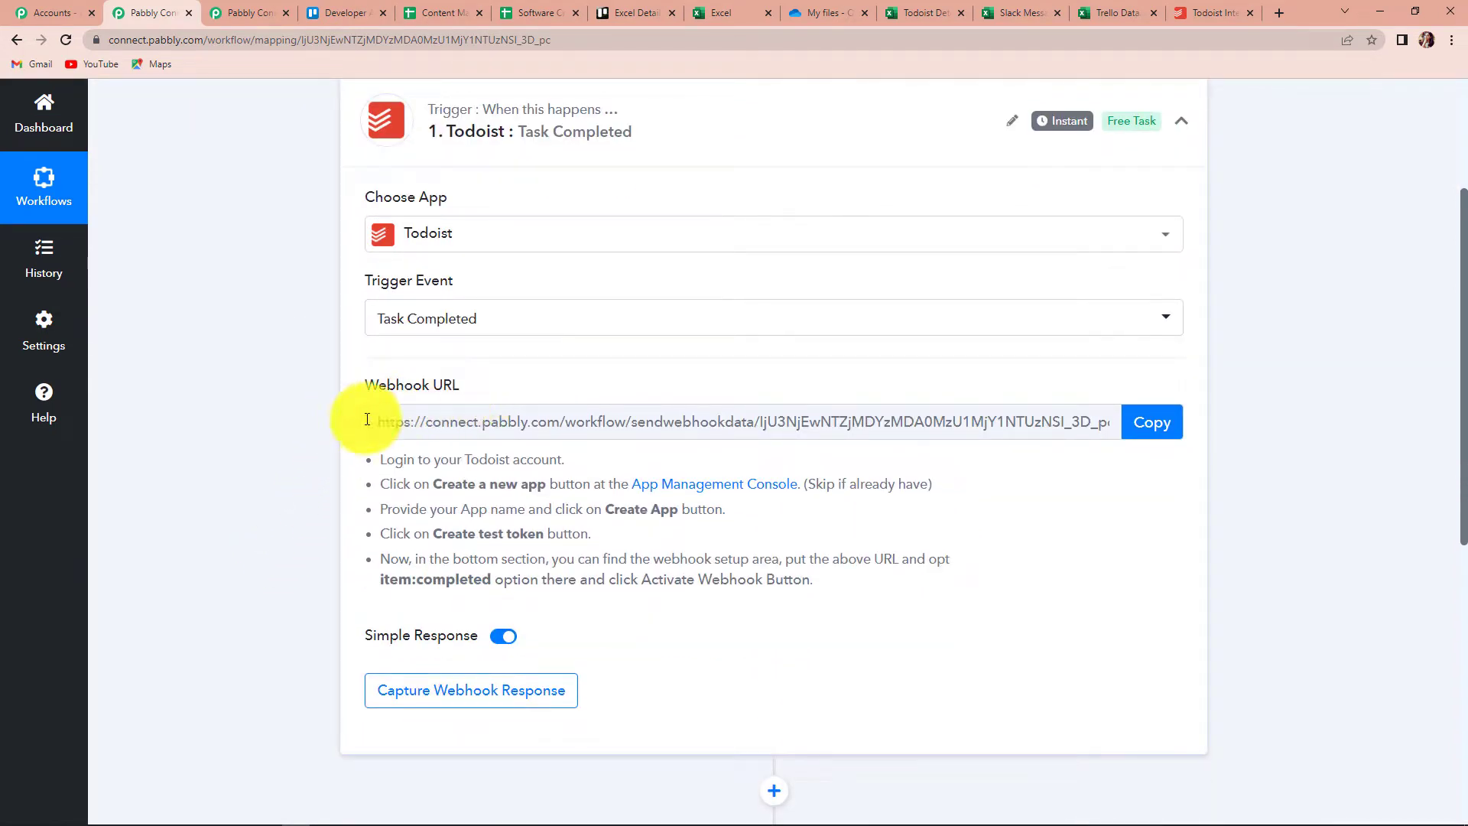
mouse_move(390, 389)
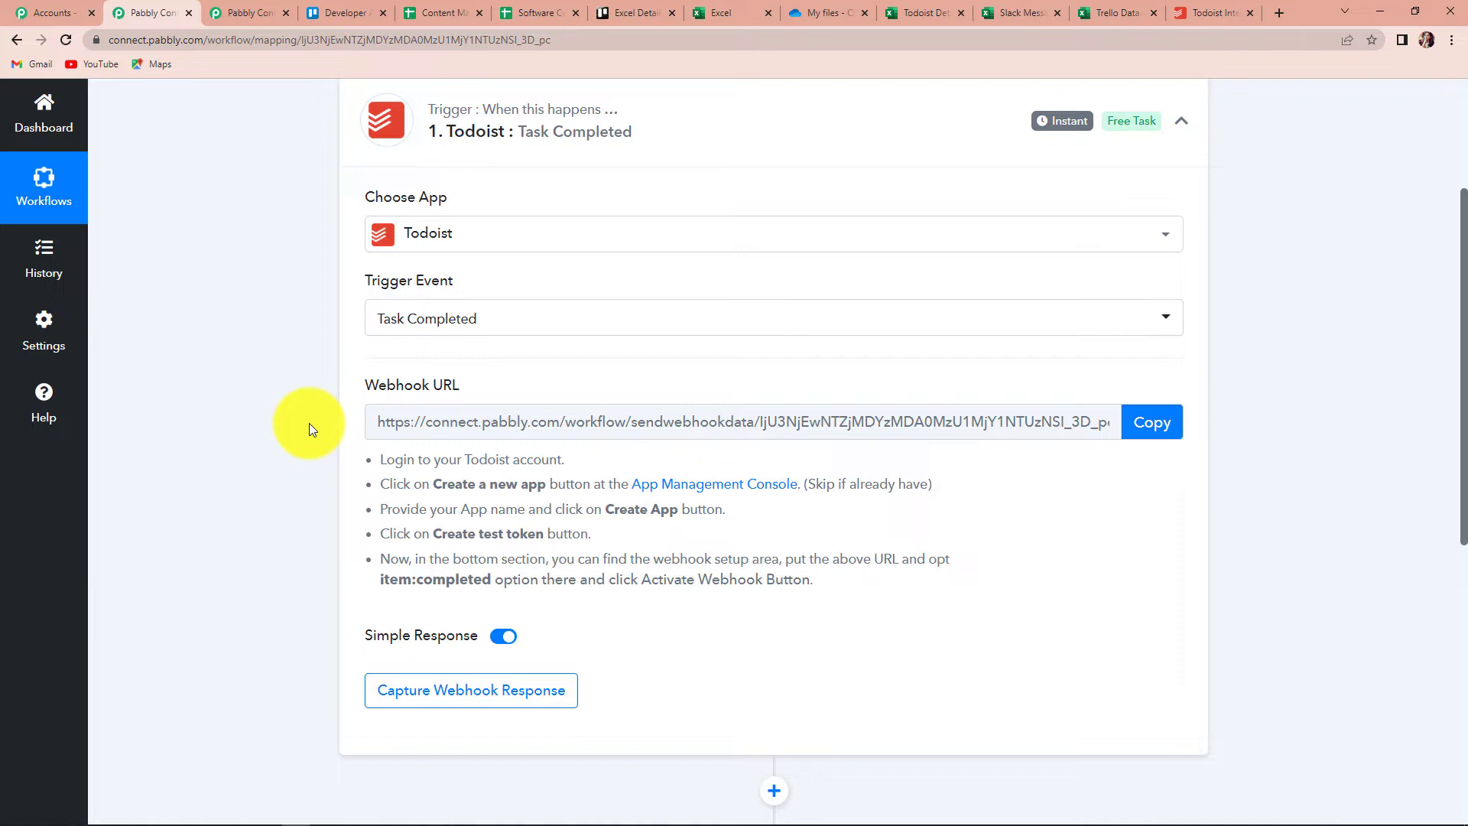
click(1136, 434)
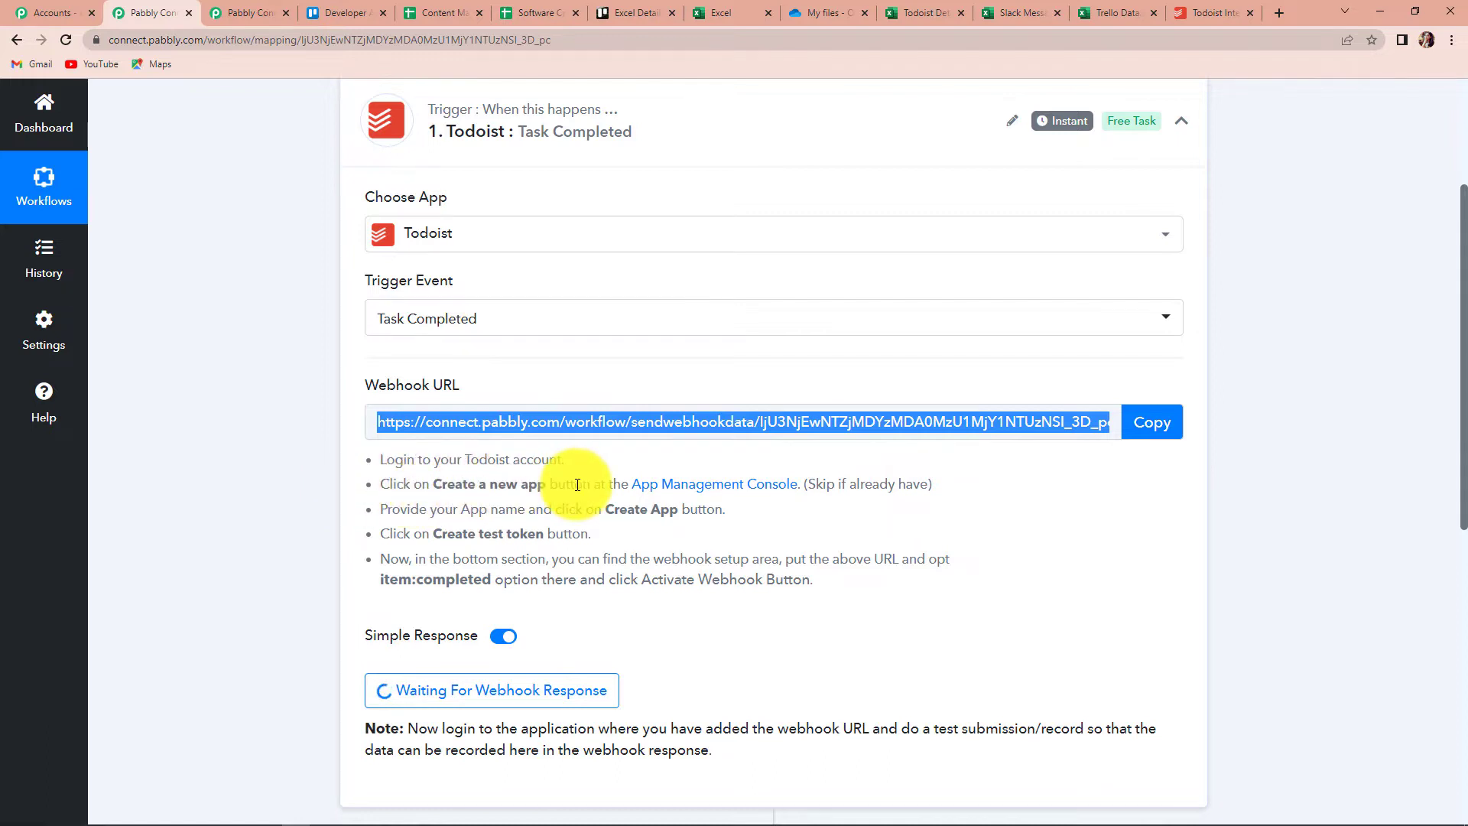
right_click(727, 490)
click(767, 497)
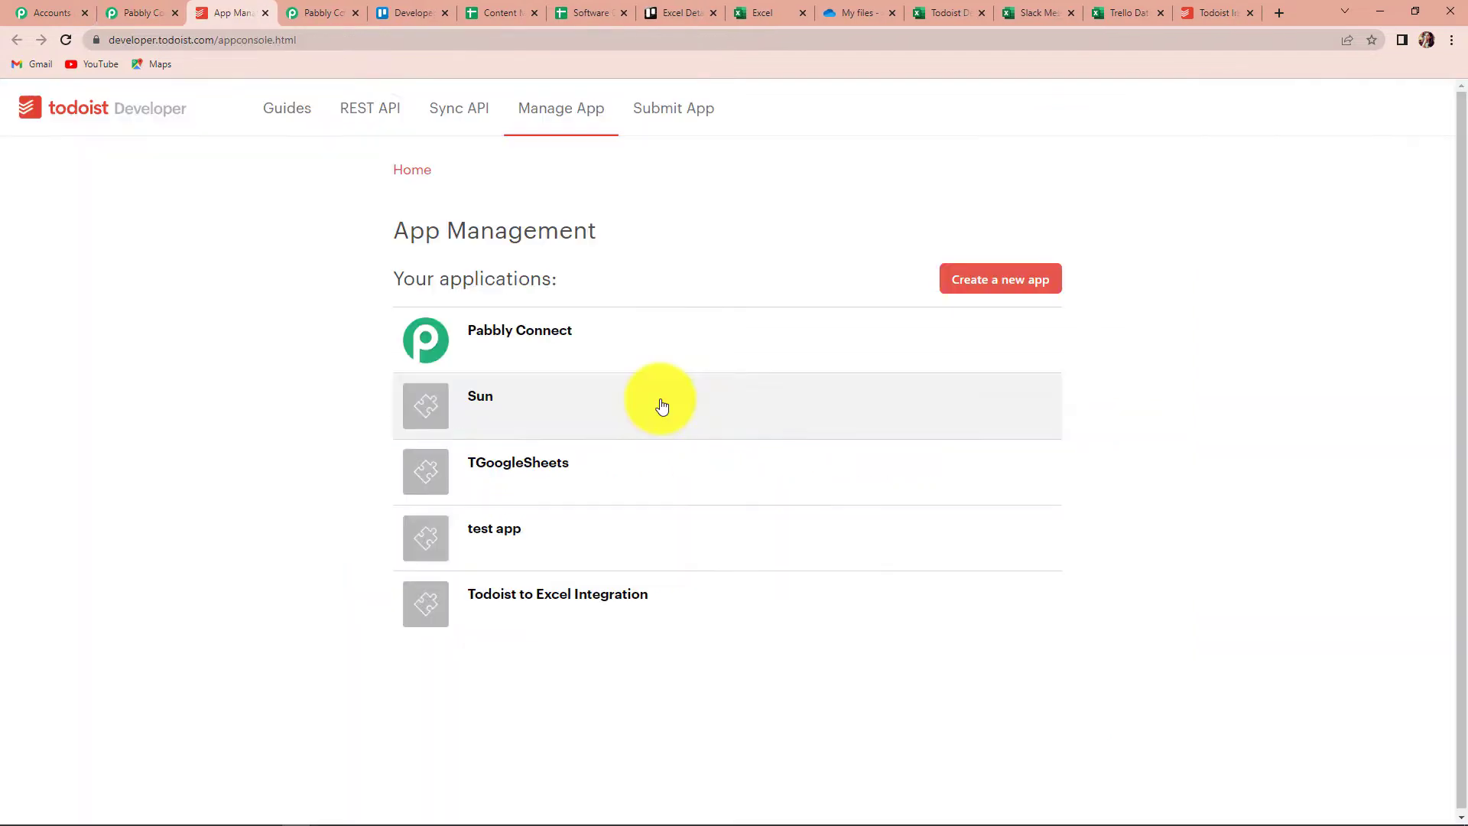
Create a new Todoist developer app named "Todoist Excel Integration"
click(1018, 287)
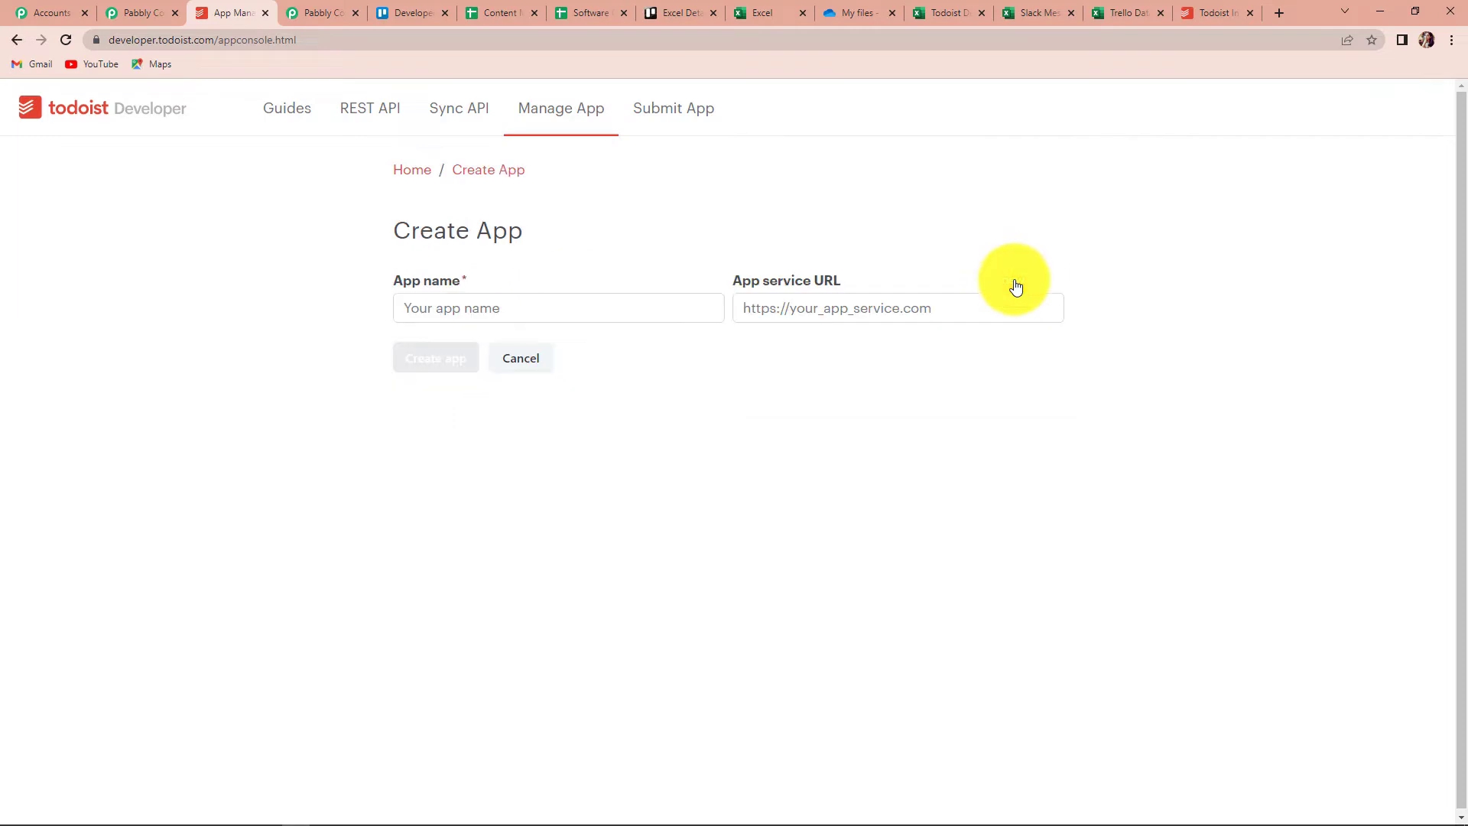
click(454, 306)
text(To)
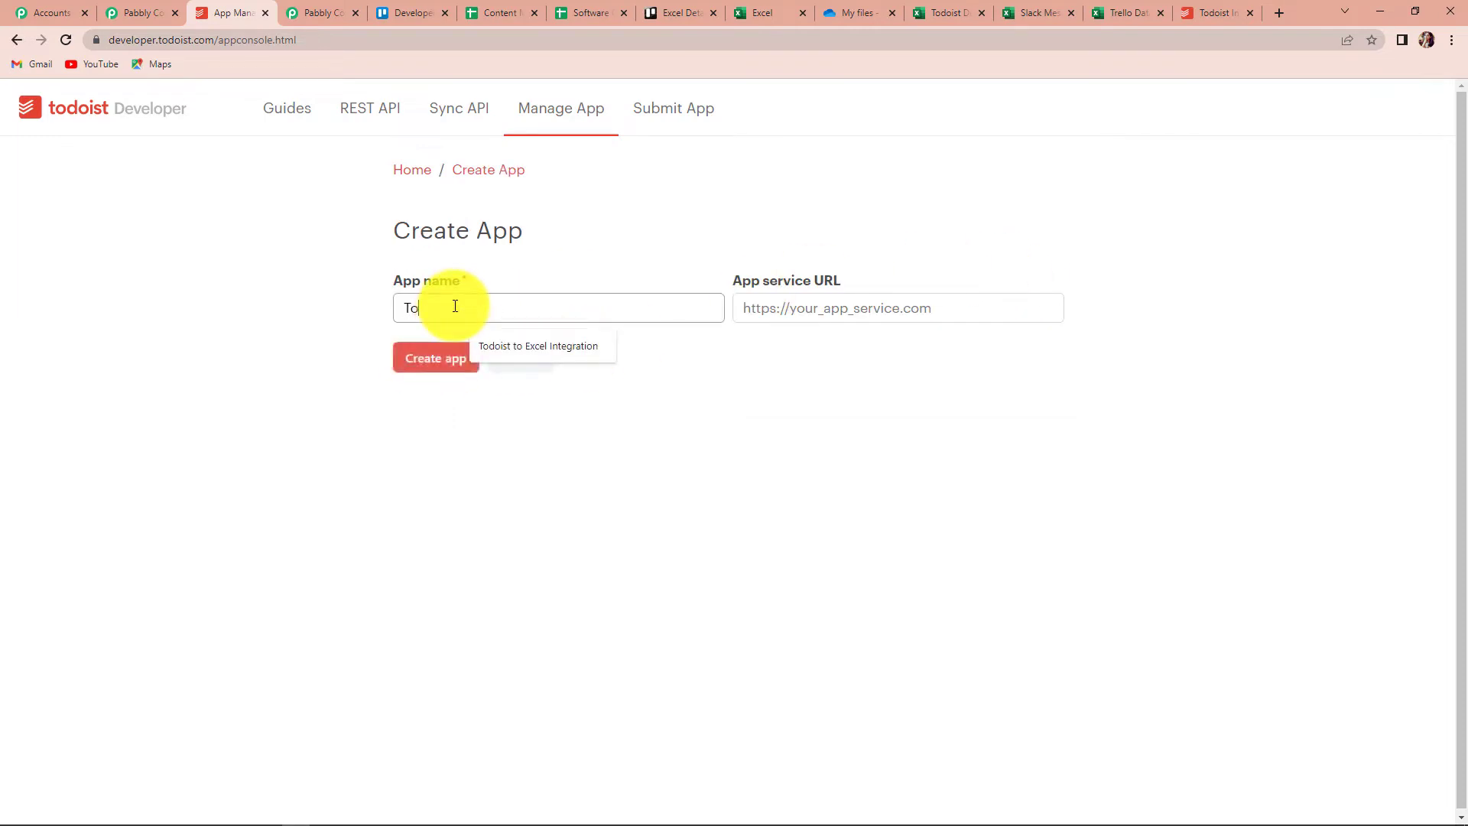
text(doist Excel)
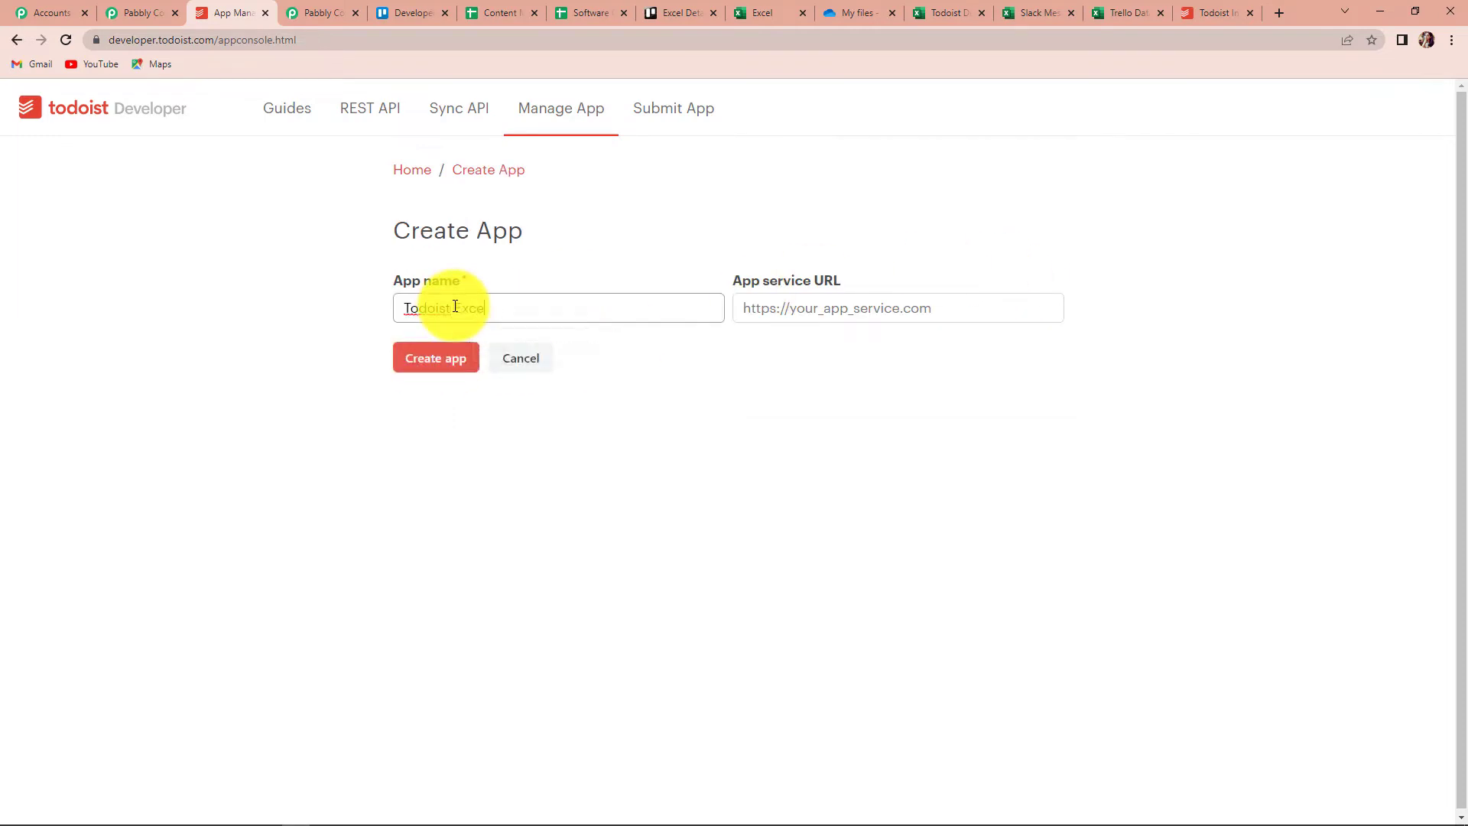
text( Integration)
click(432, 367)
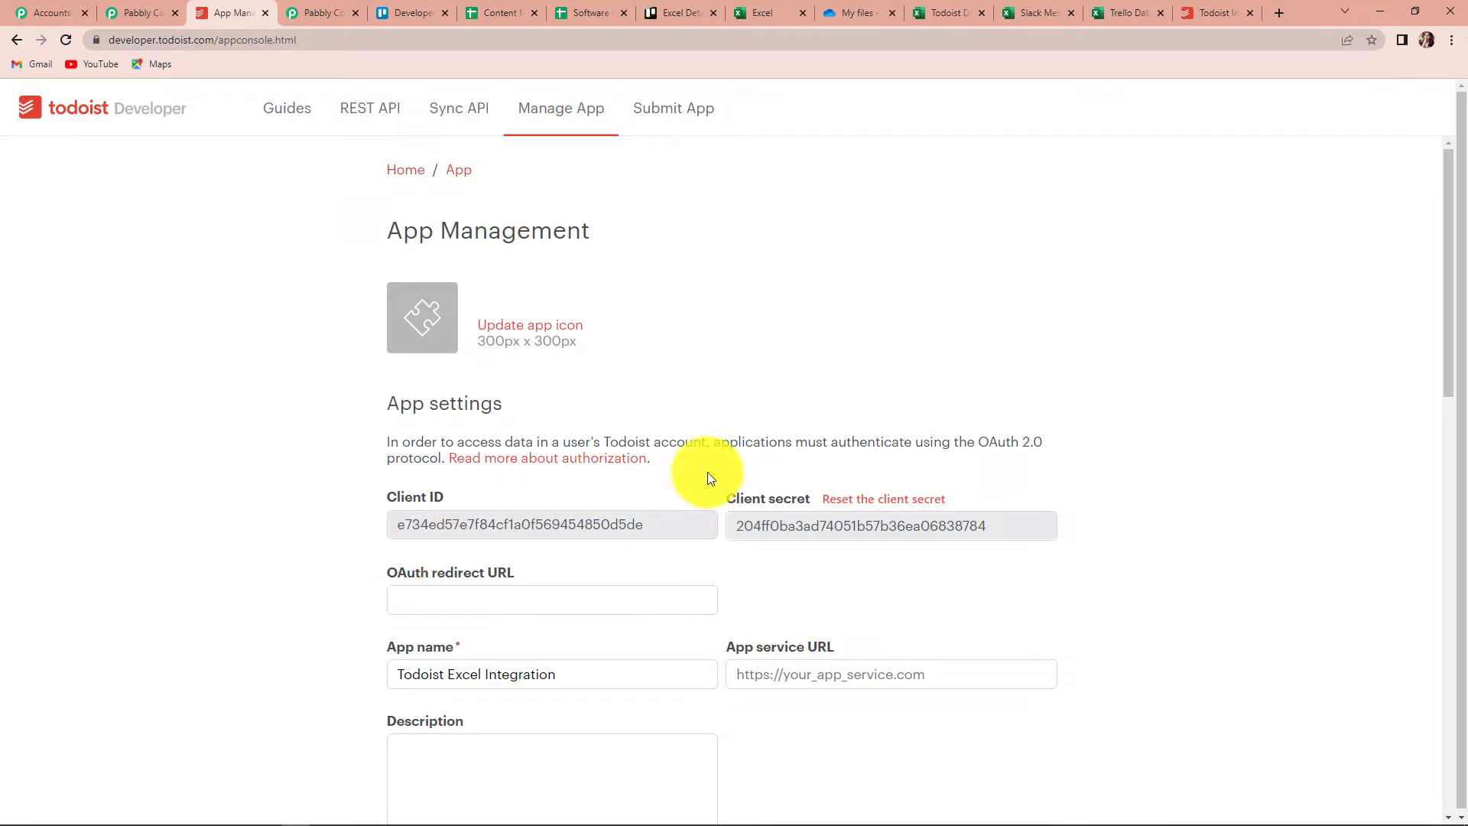
Check the trigger's setup instructions in the workflow and create a test token for the new Todoist app
click(145, 13)
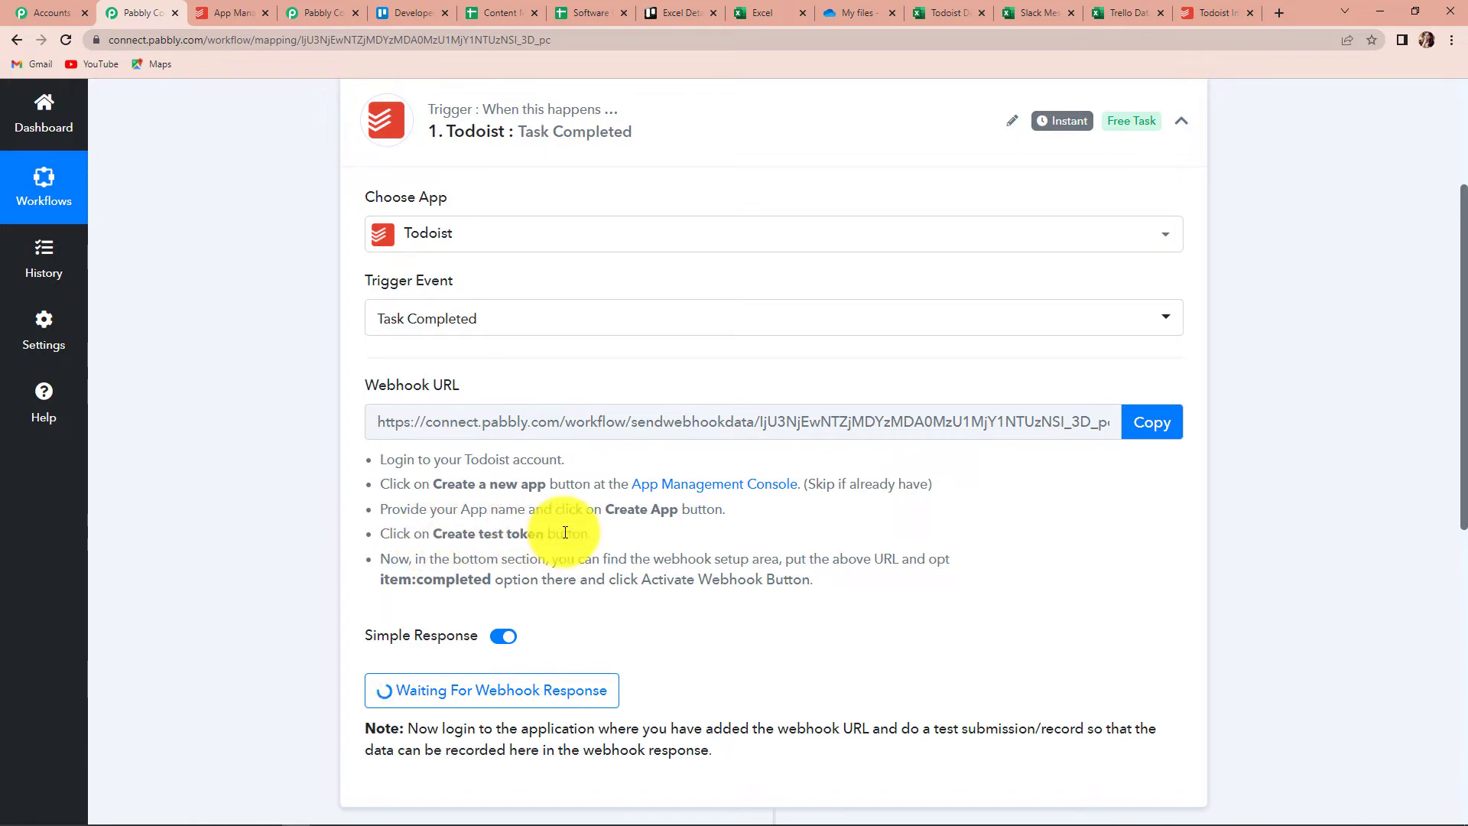
click(237, 11)
scroll(613, 406, down, 10)
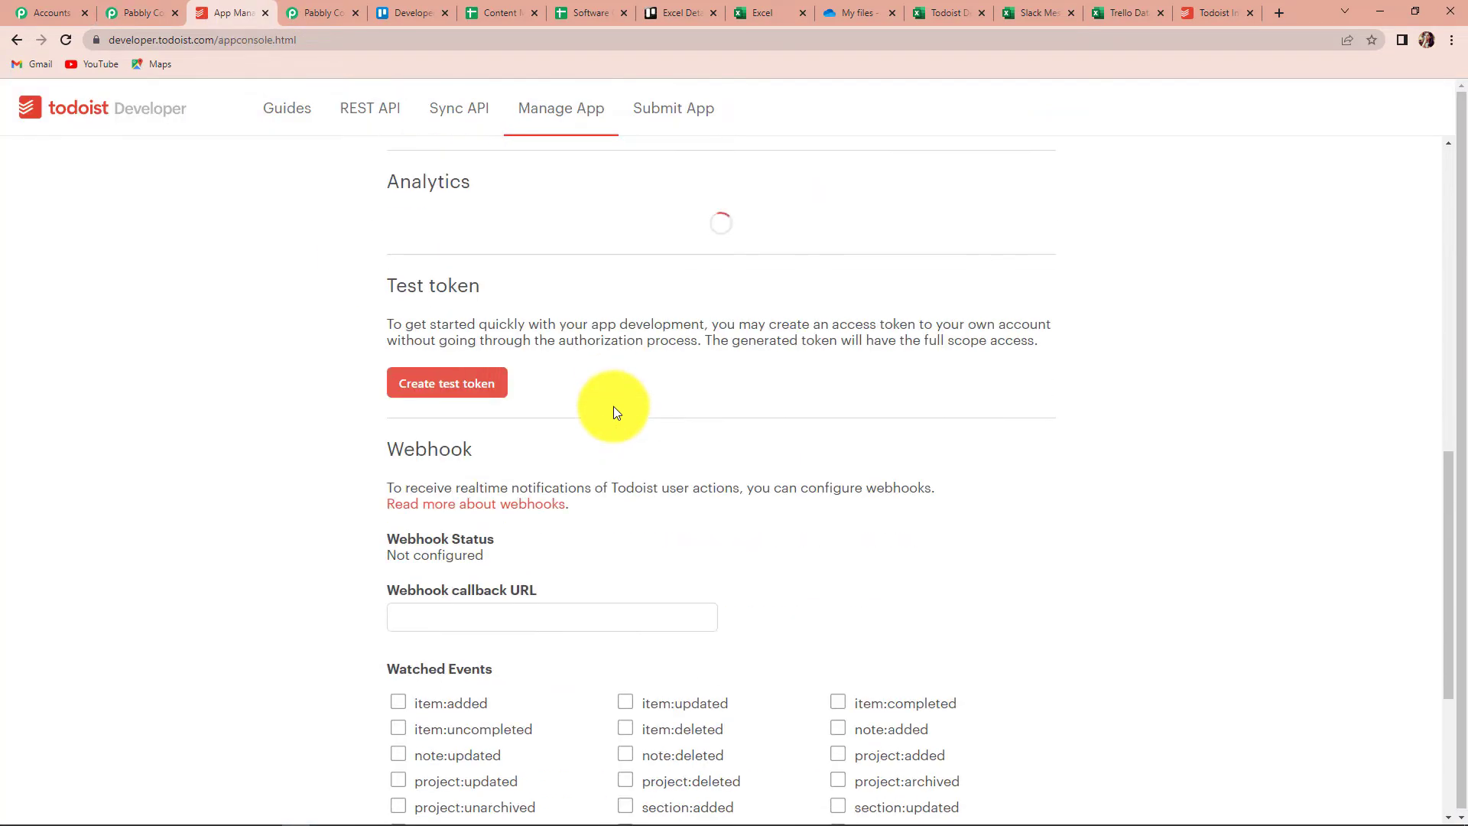
click(452, 384)
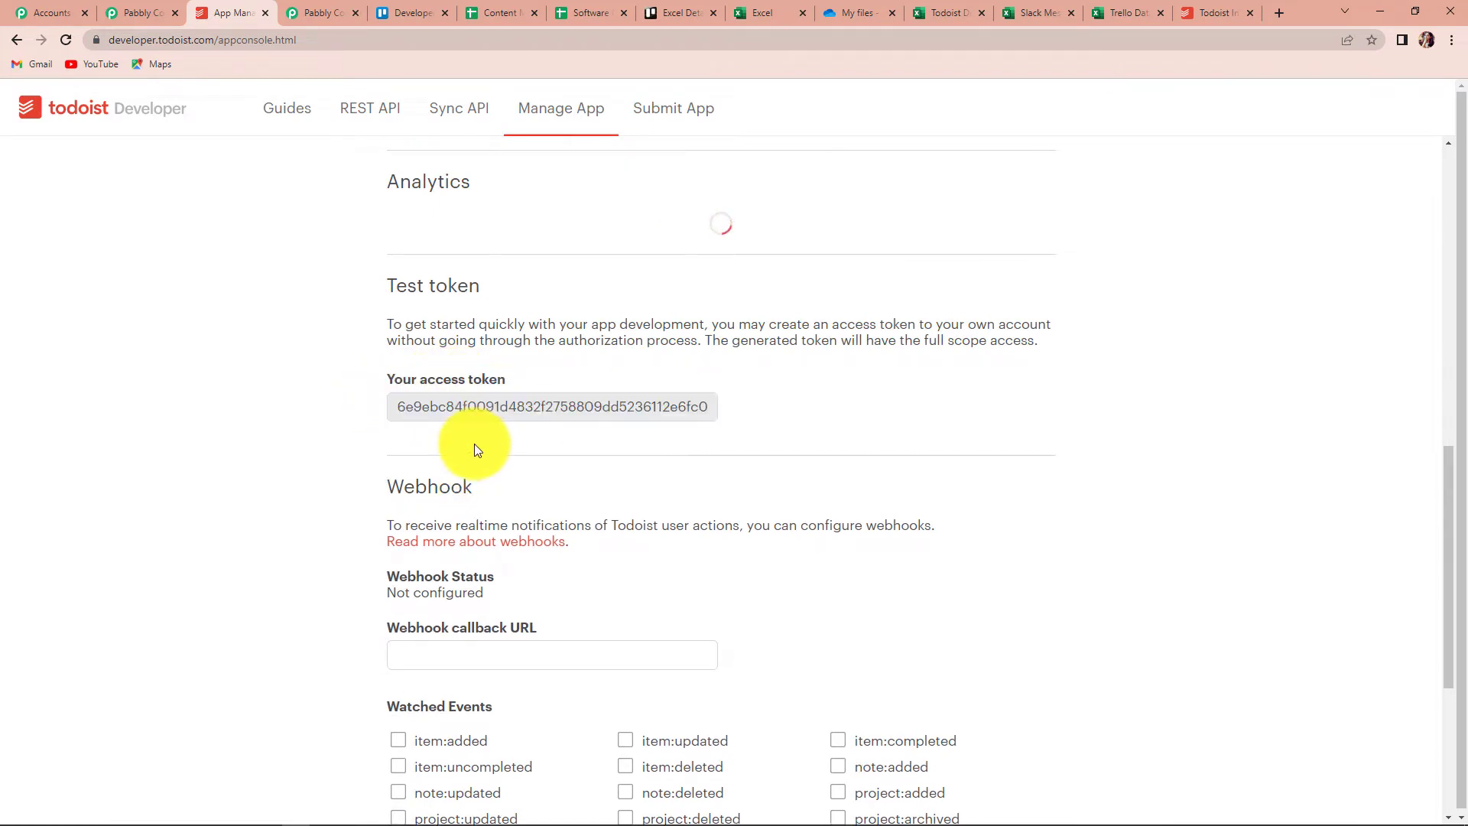
Activate the Todoist app's webhook for the item:completed event, using the workflow's copied webhook URL as the callback URL
click(132, 11)
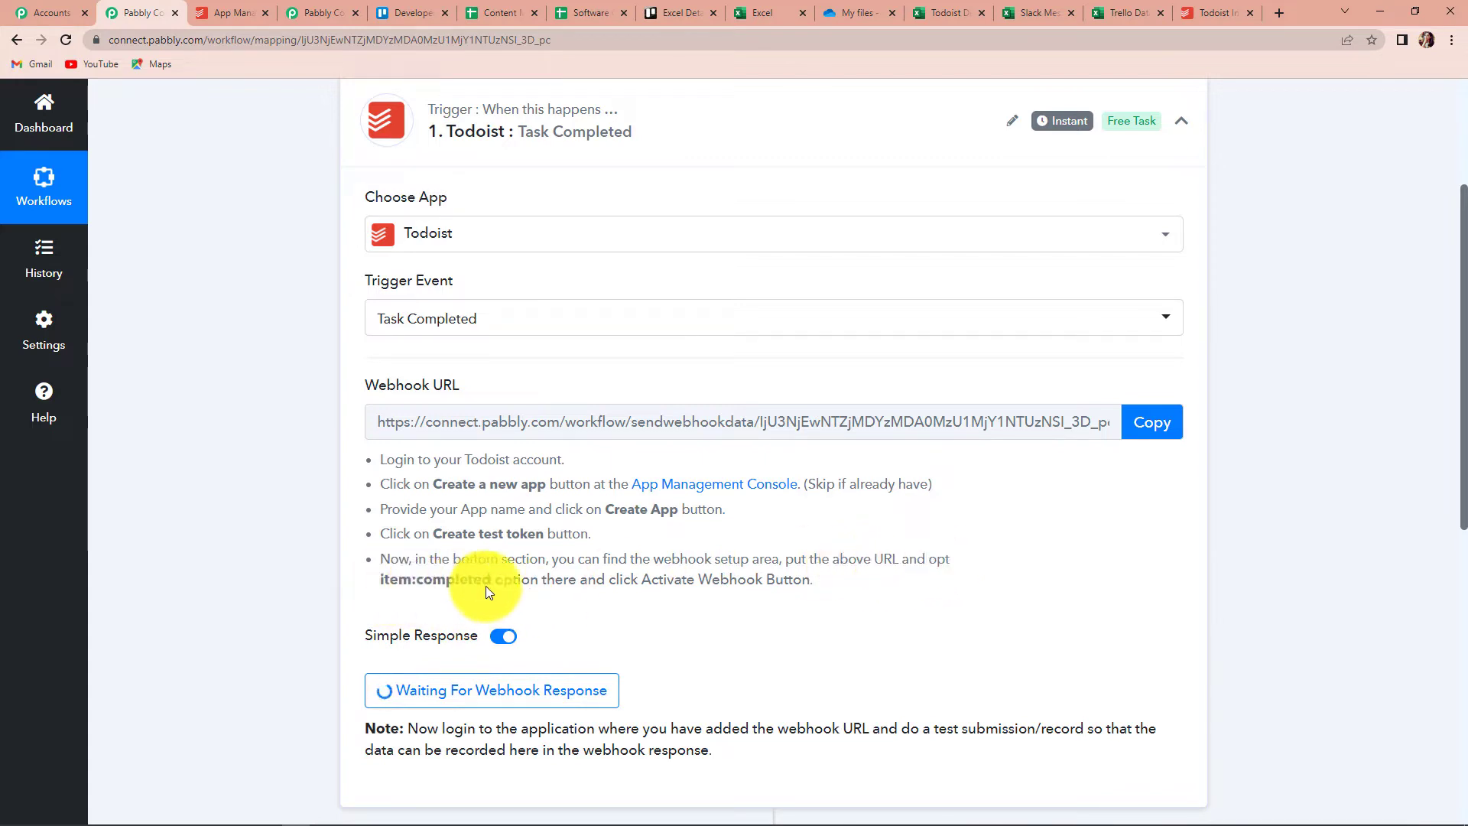
click(1147, 422)
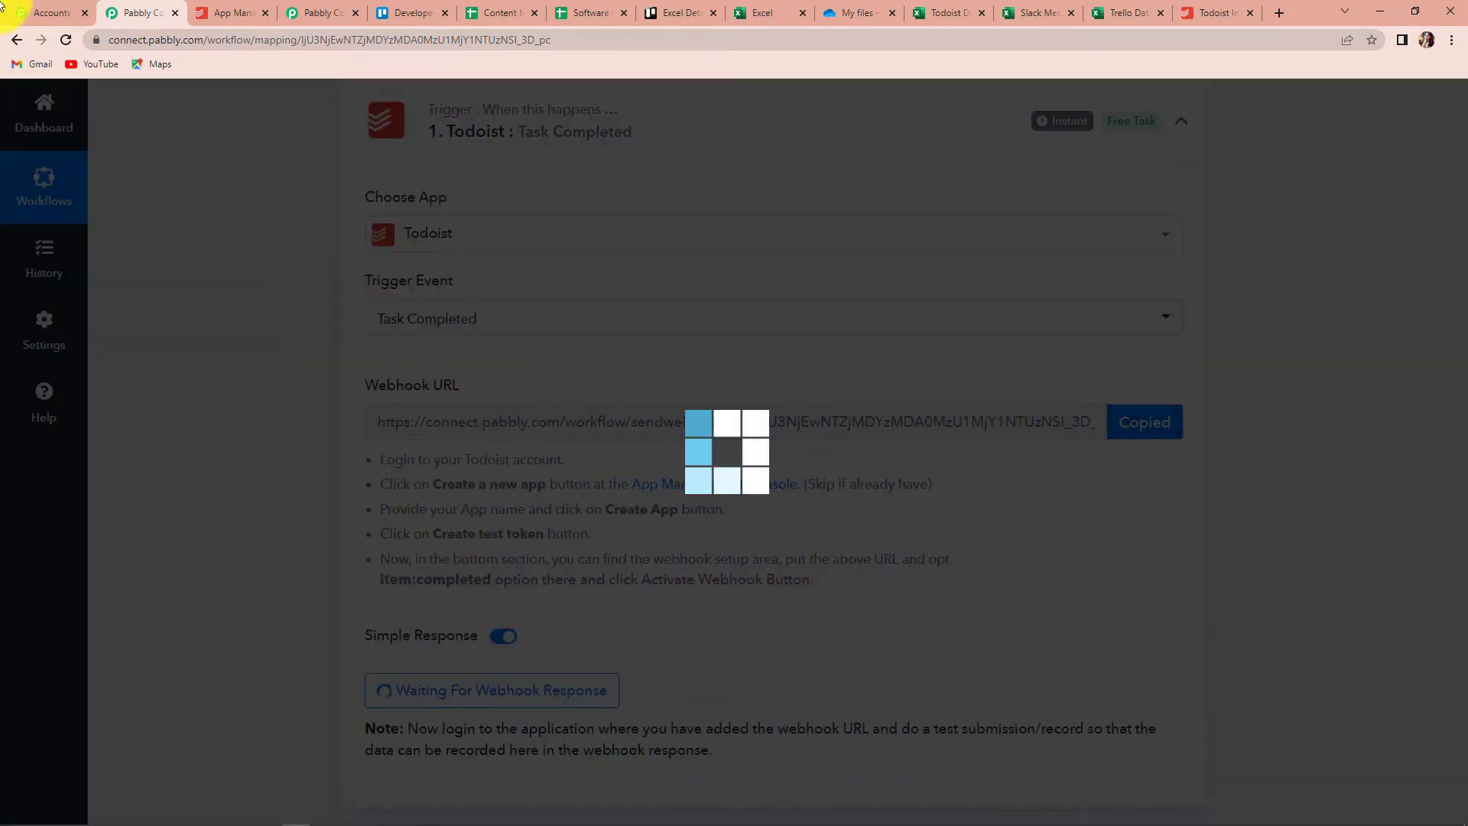
click(198, 19)
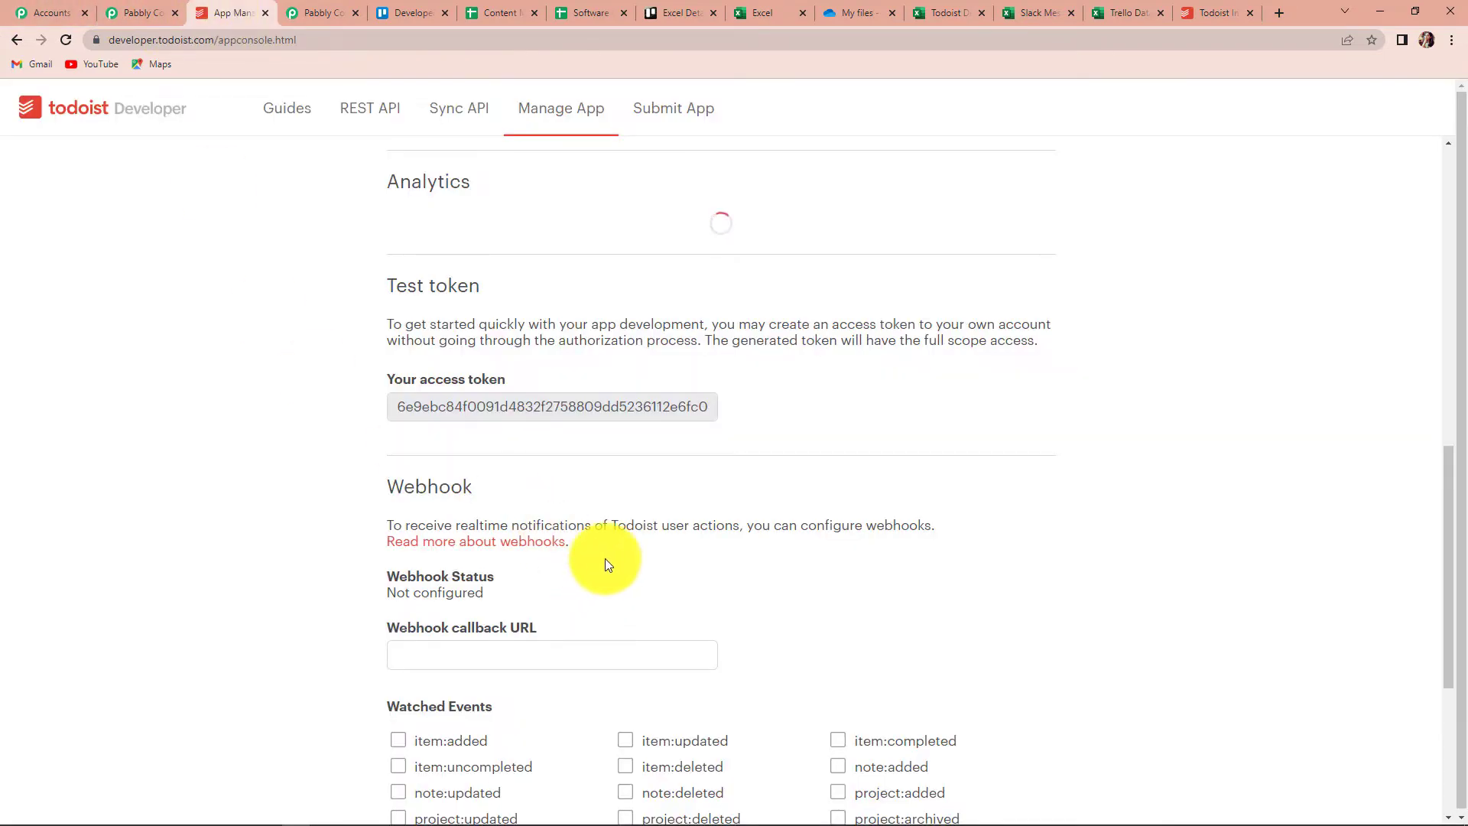
scroll(606, 564, down, 2)
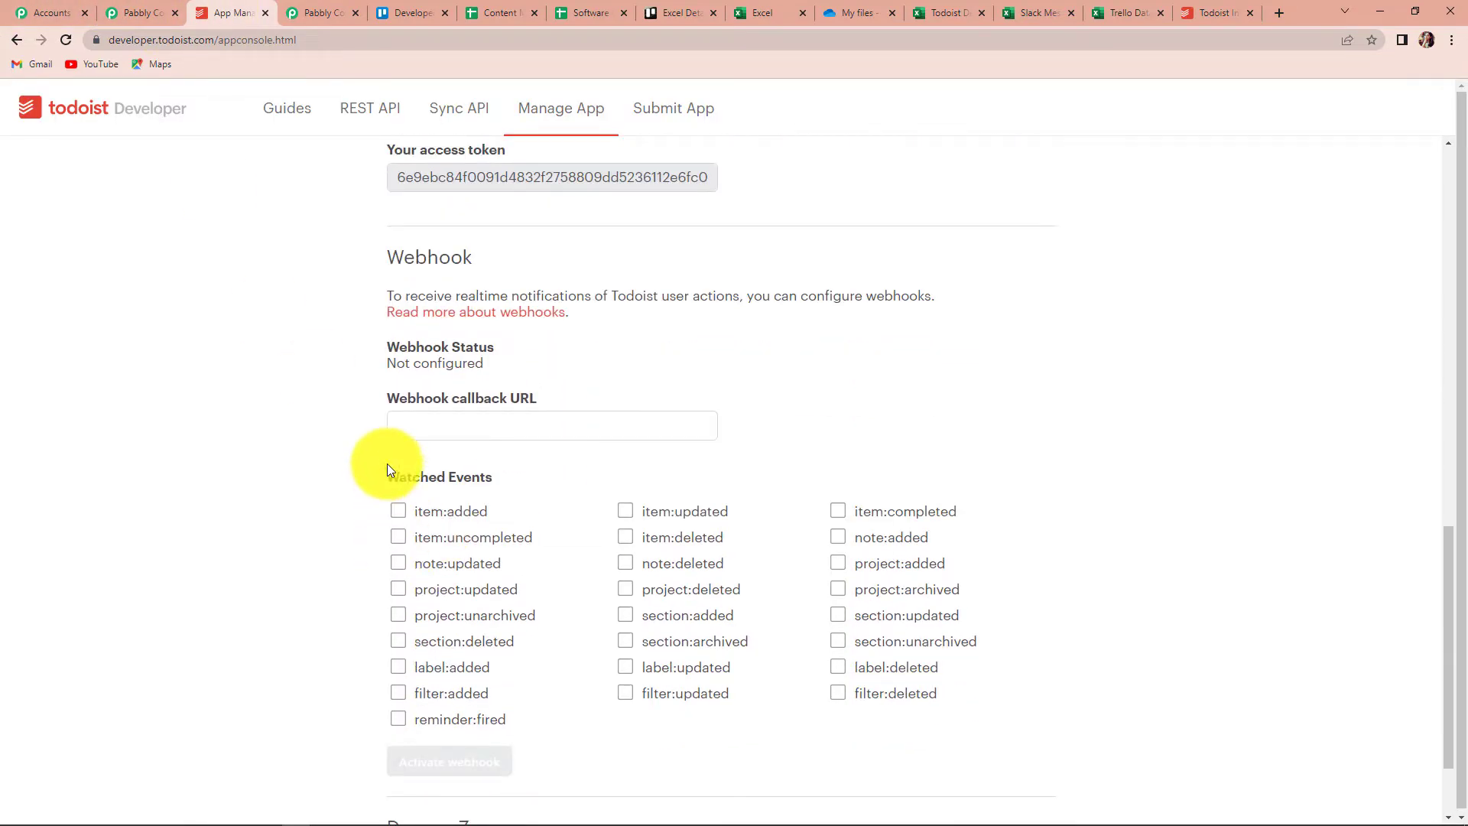
click(580, 427)
key(ctrl+v)
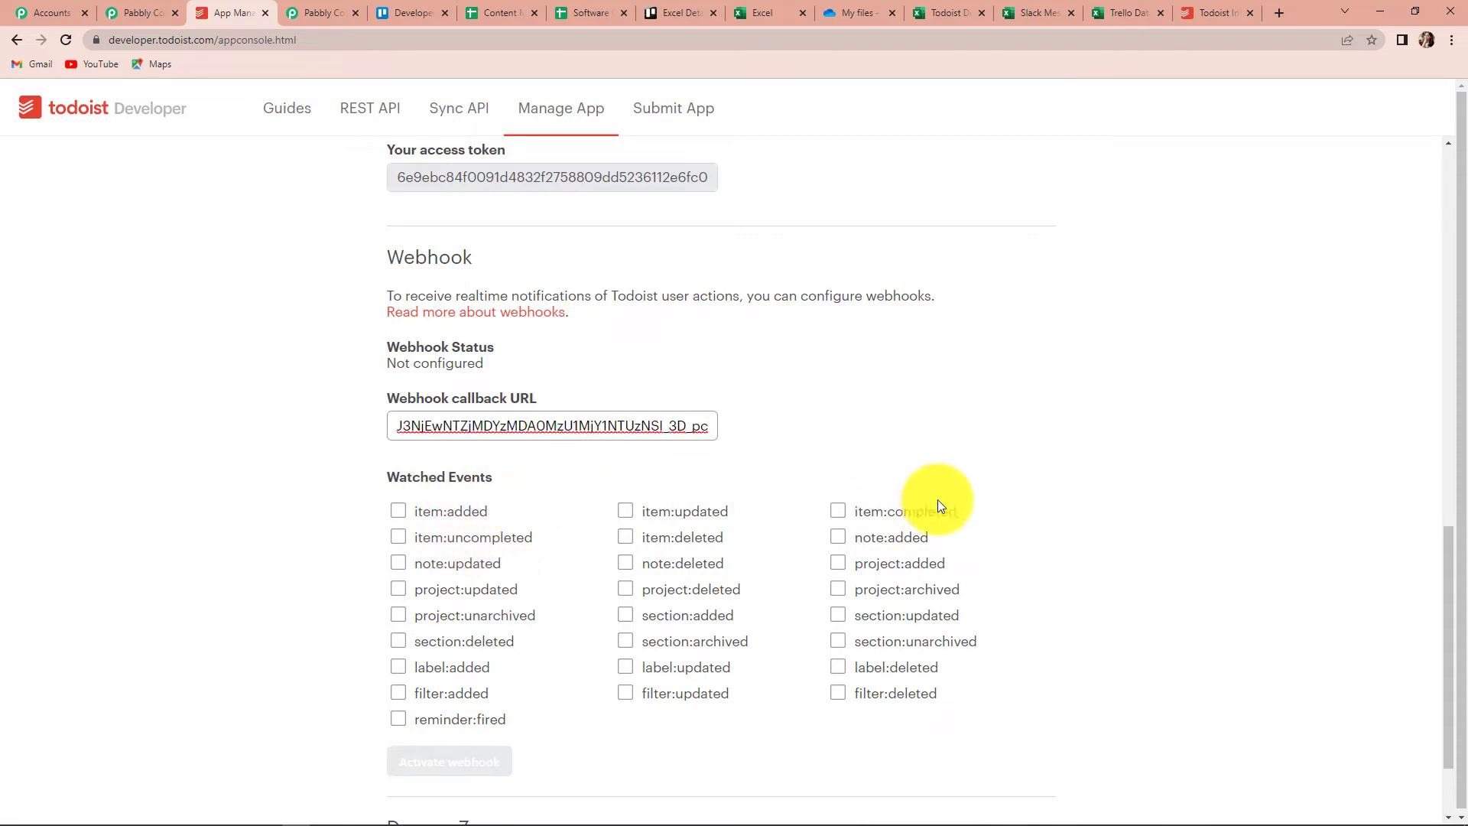
click(837, 509)
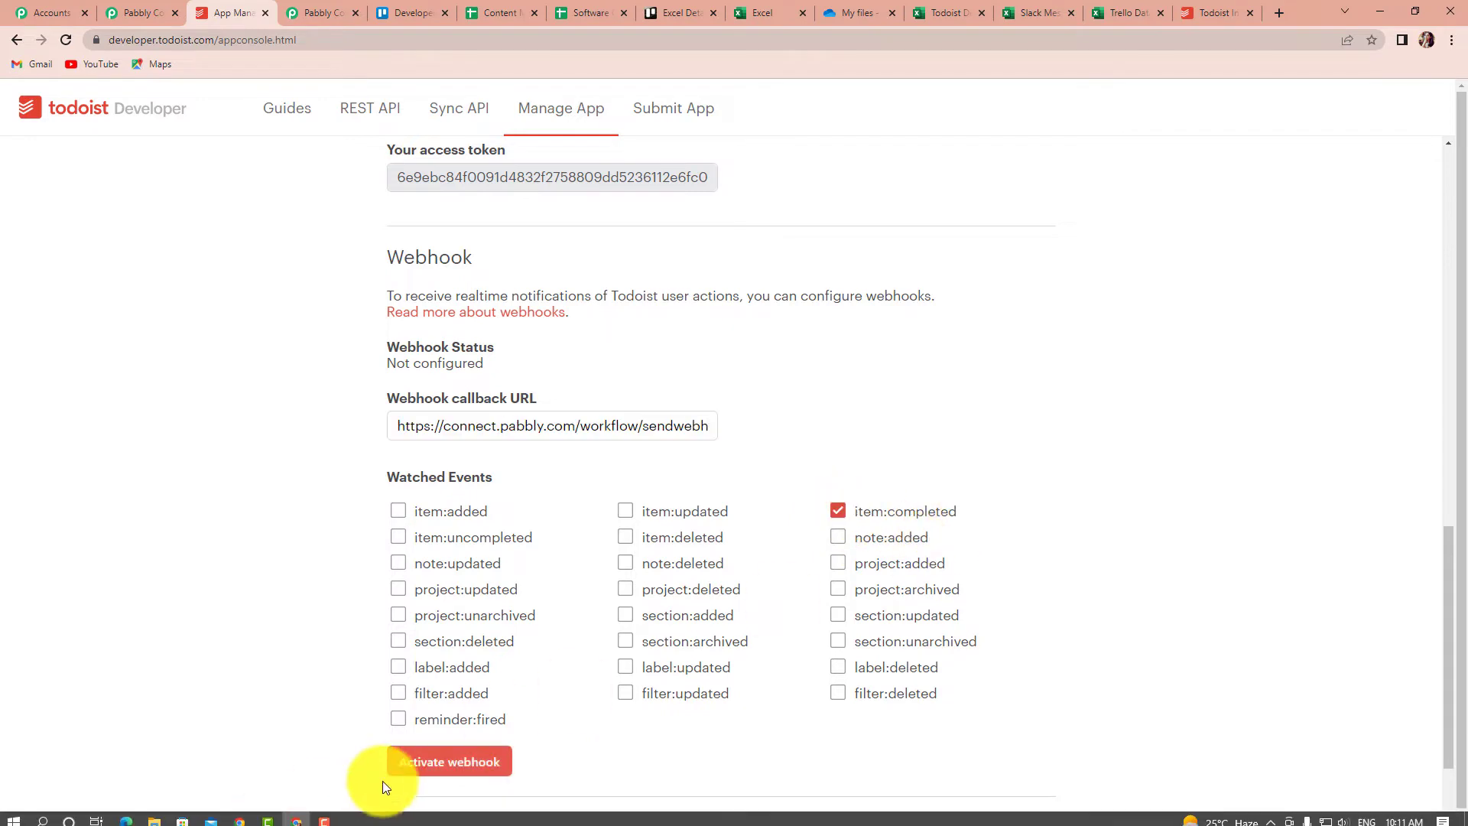
click(417, 767)
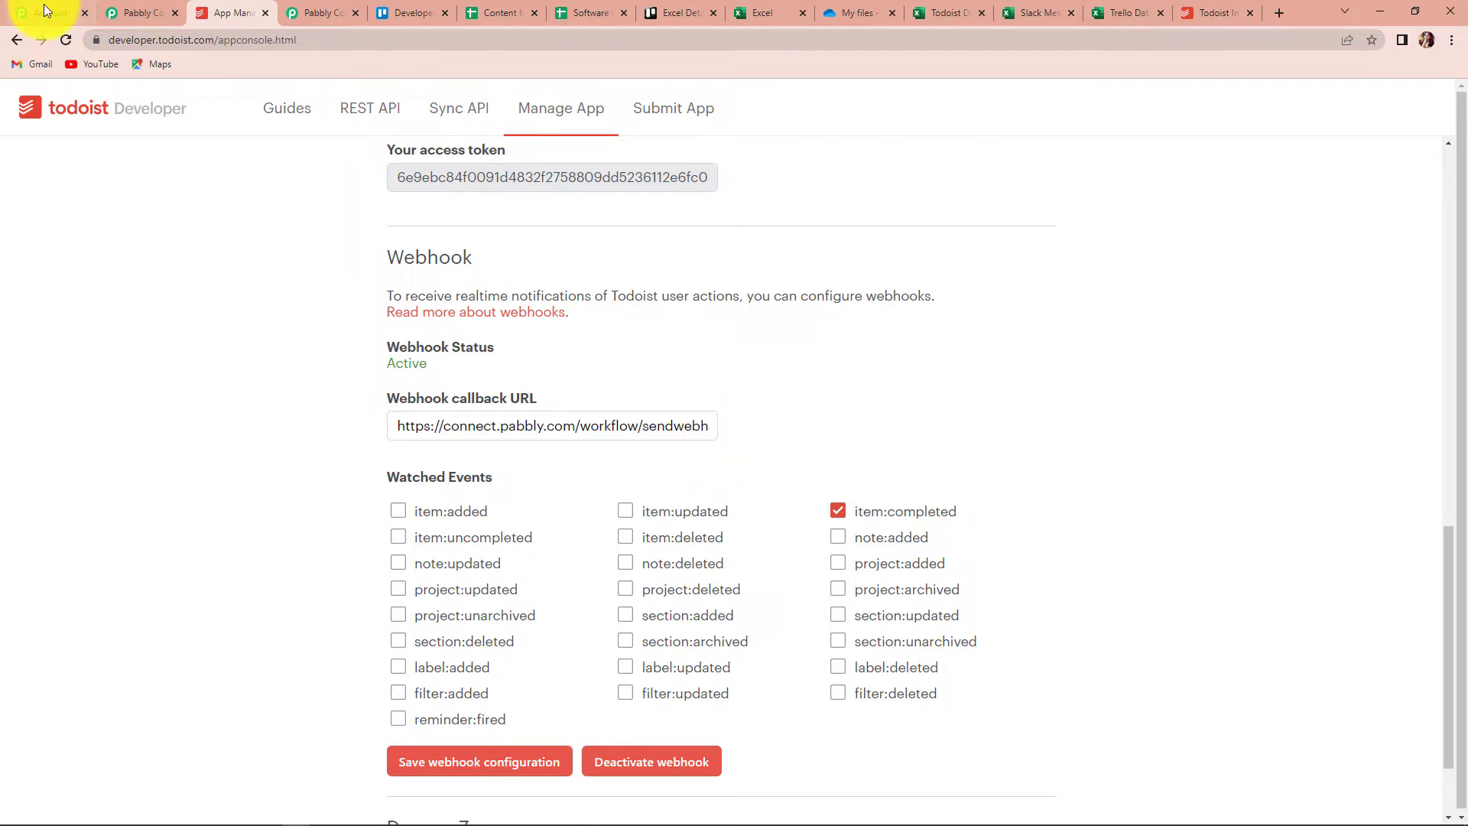
Check that the workflow trigger is waiting for a webhook response, and complete Demo Task 1 in Todoist's Todoist Integration project
click(137, 12)
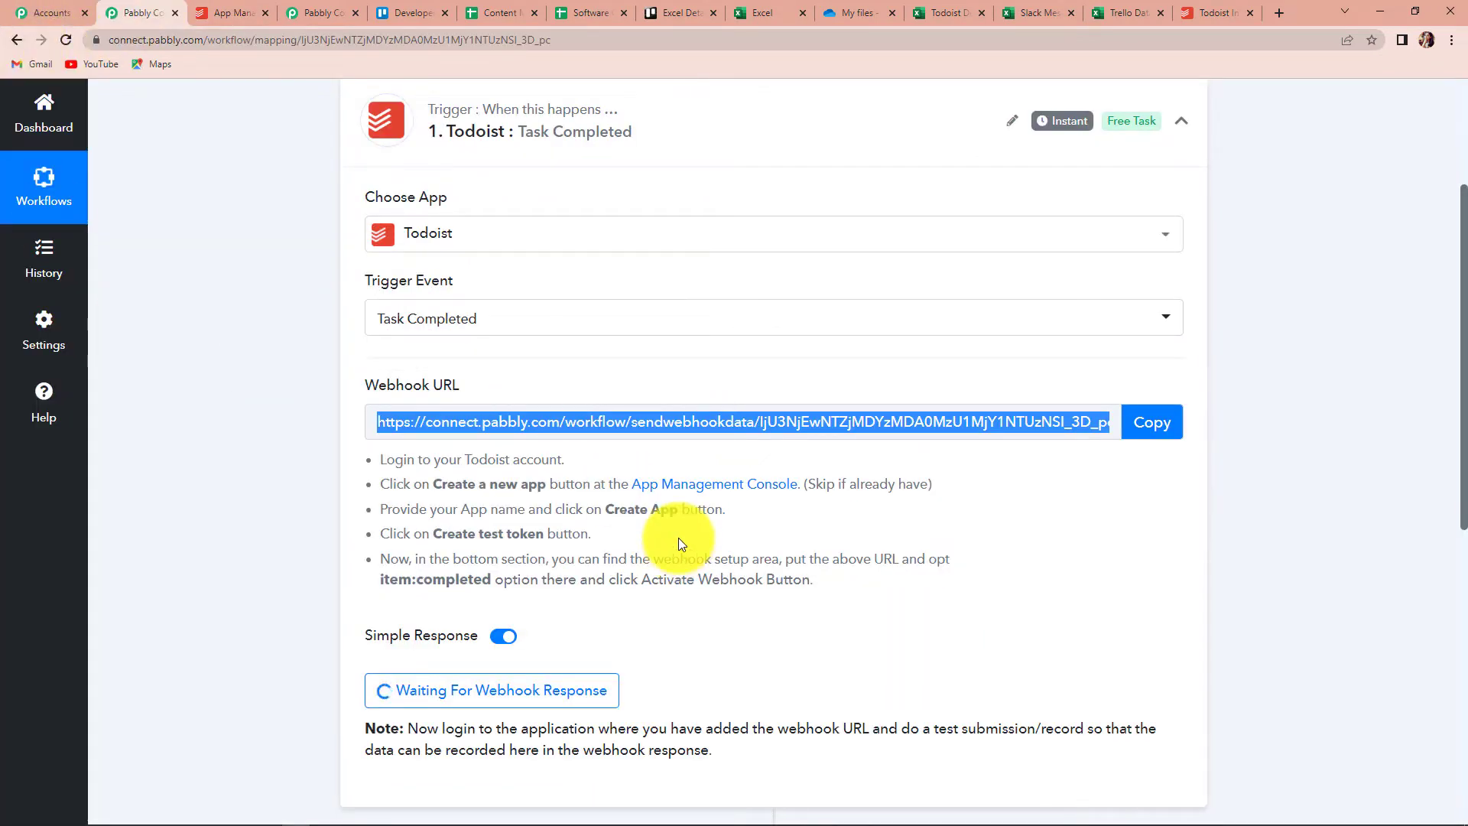
scroll(677, 538, down, 2)
click(494, 539)
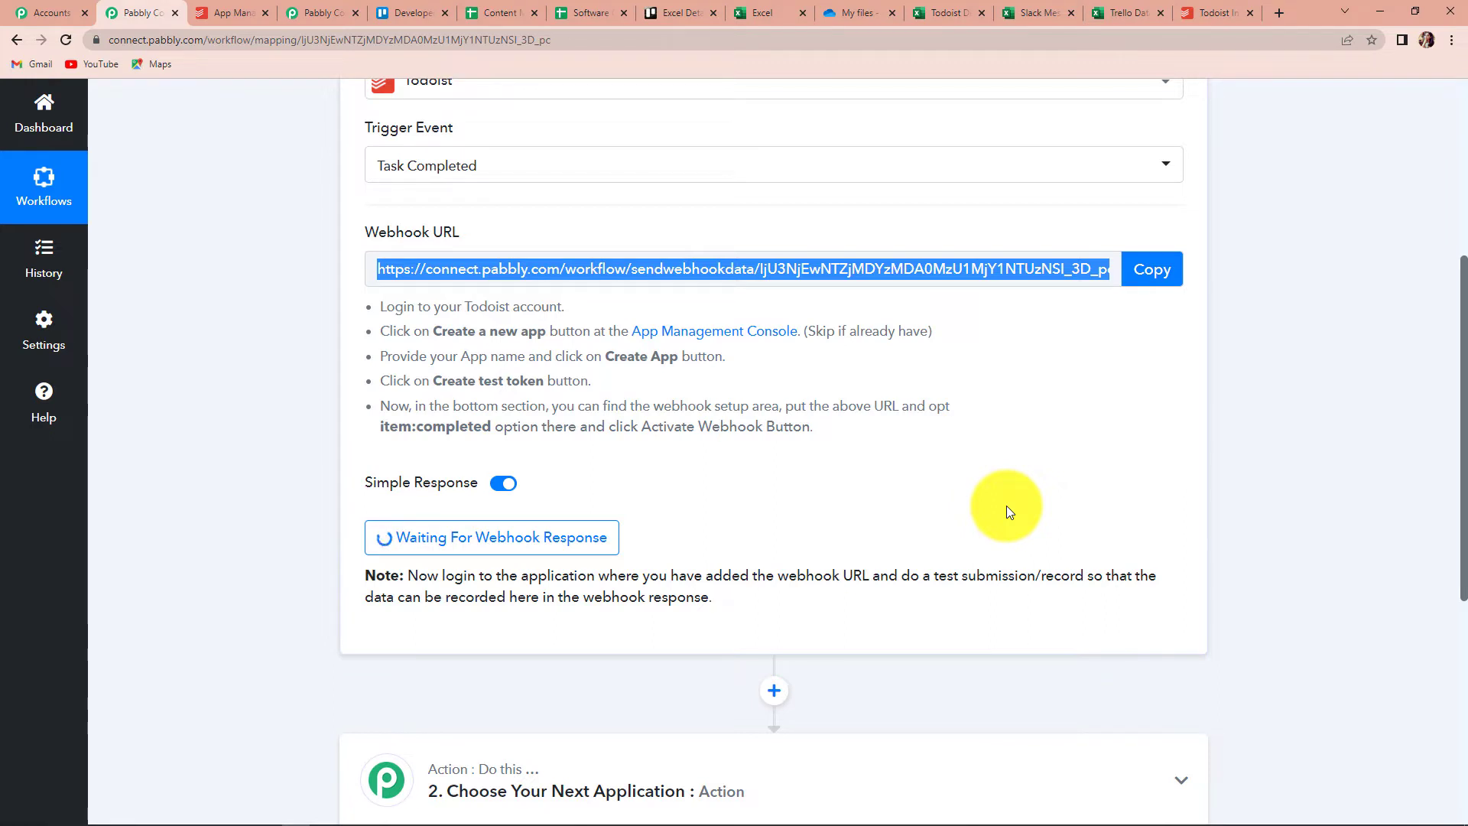
click(1223, 8)
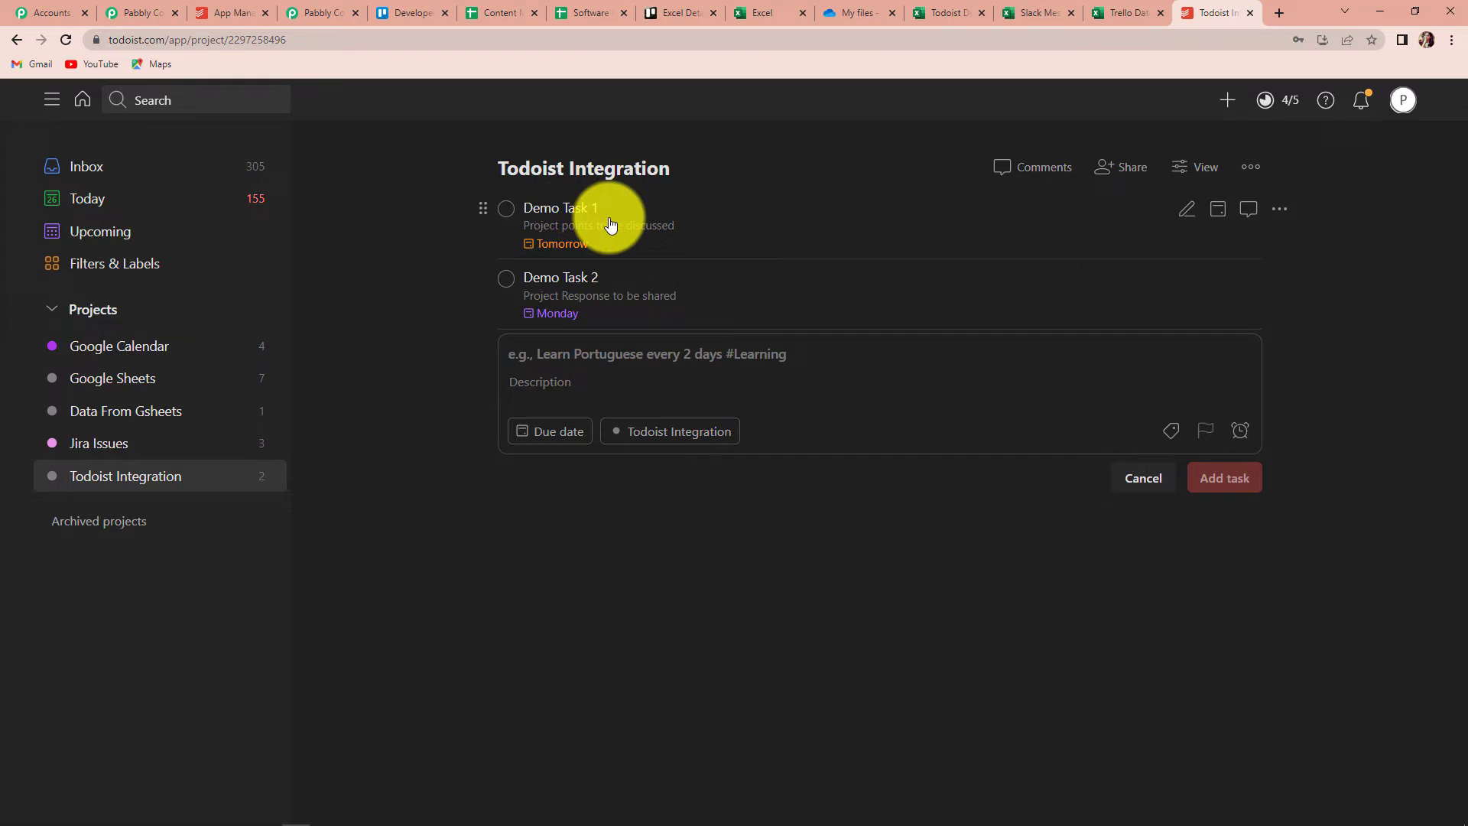
click(507, 215)
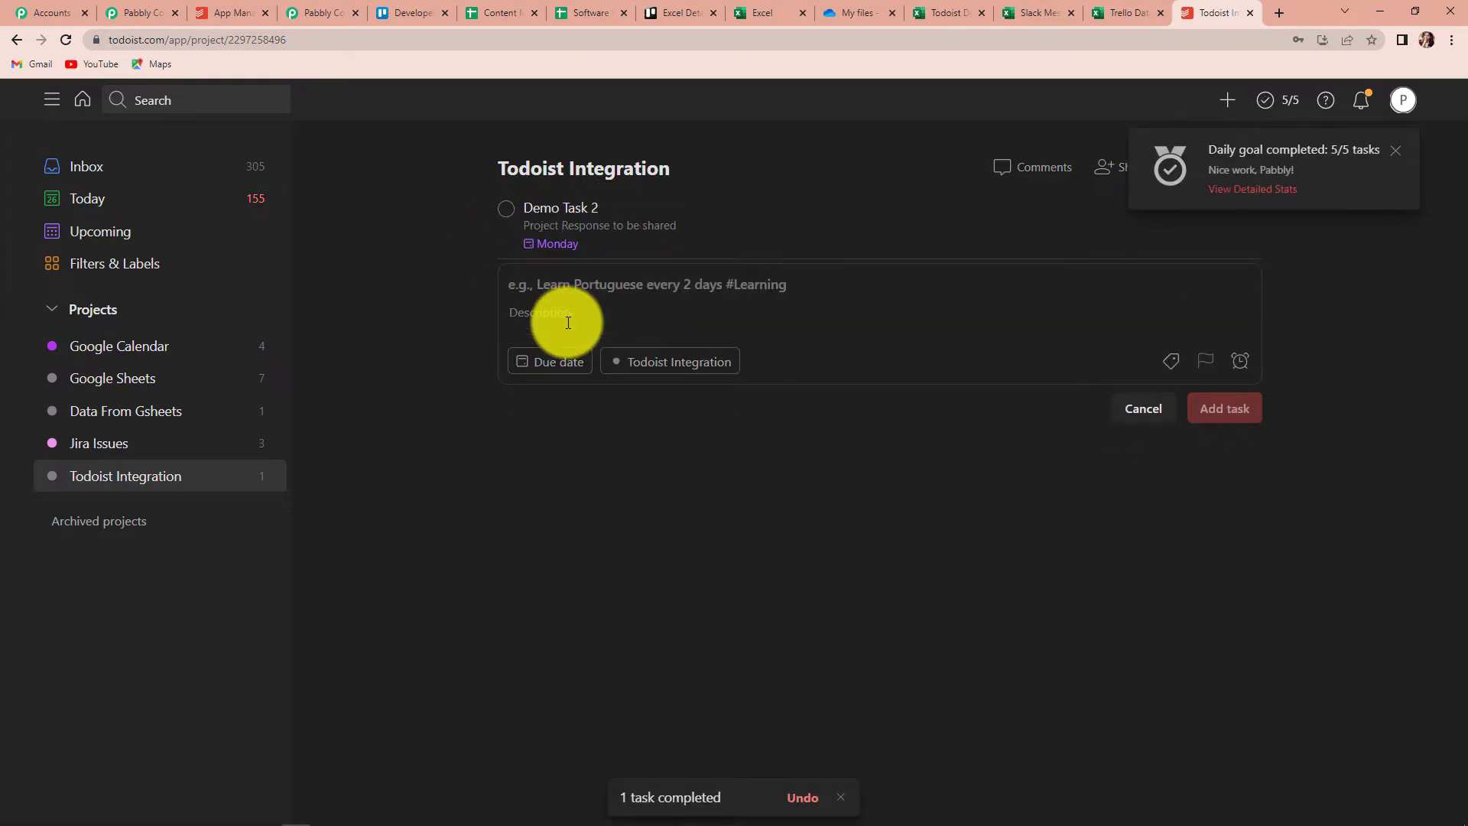
Return to the Pabbly Connect workflow and examine the completed task's details in the trigger's received webhook response
click(140, 13)
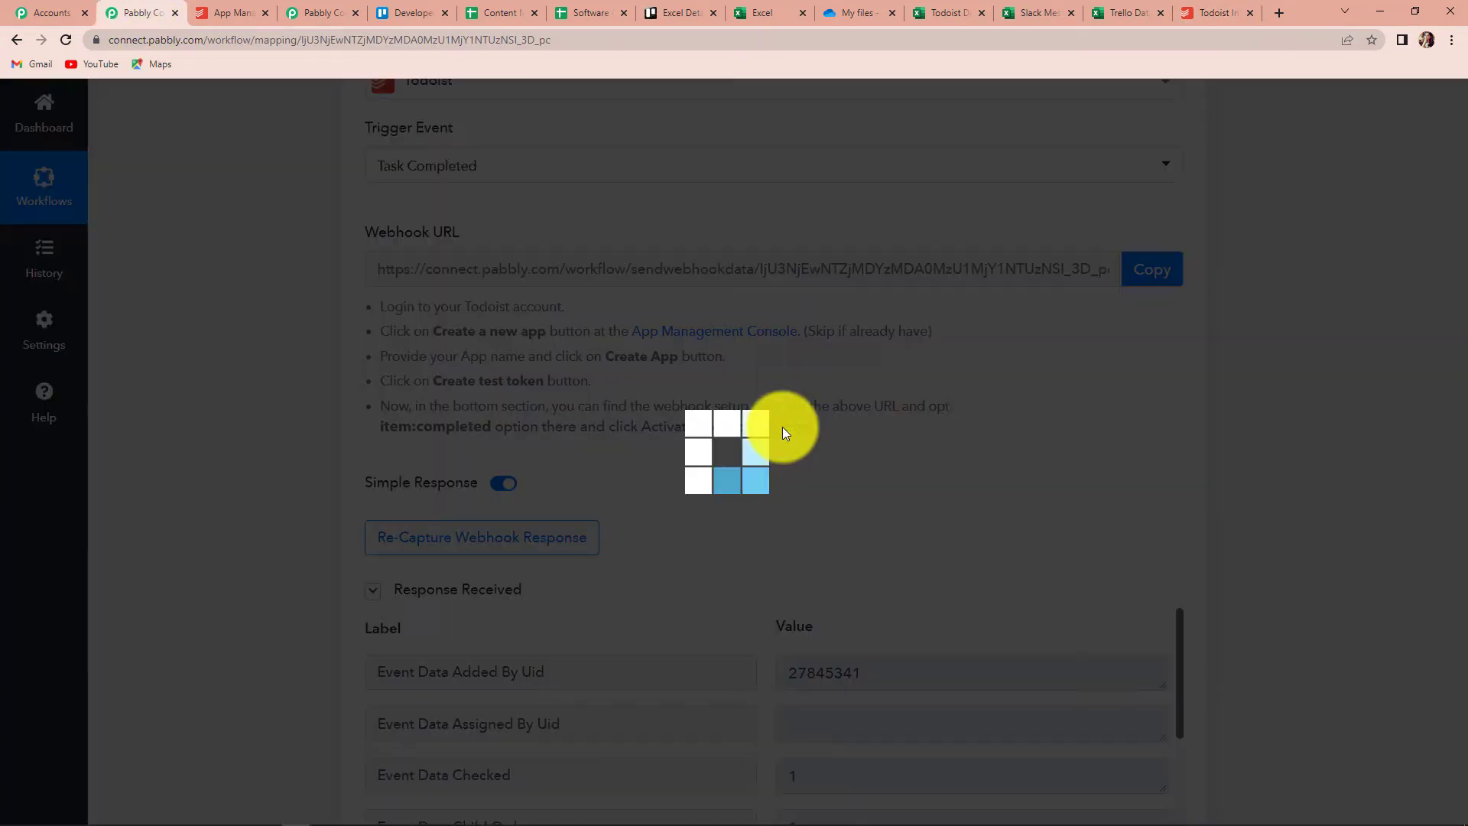
scroll(783, 427, down, 3)
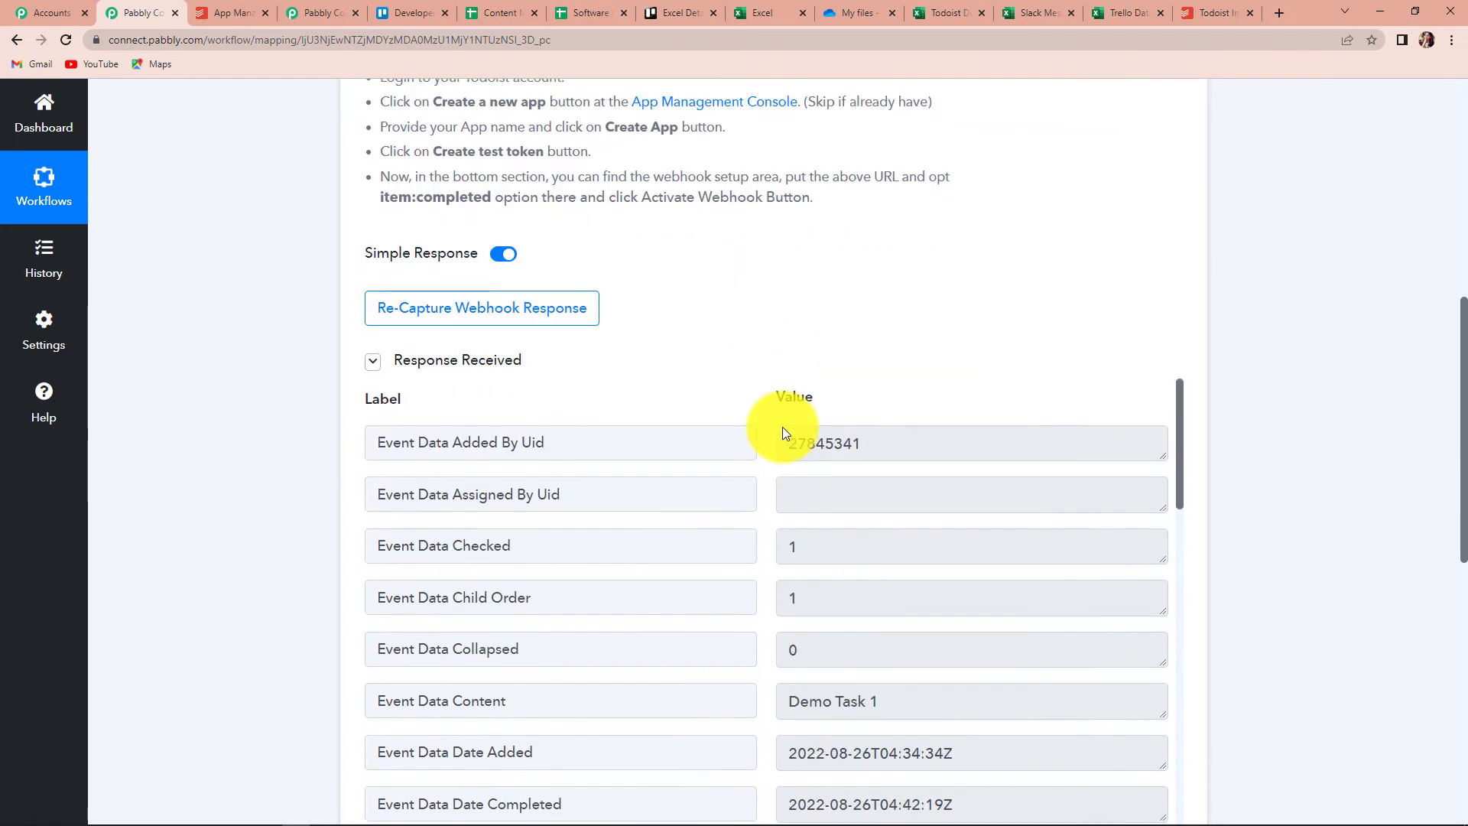
scroll(784, 422, down, 2)
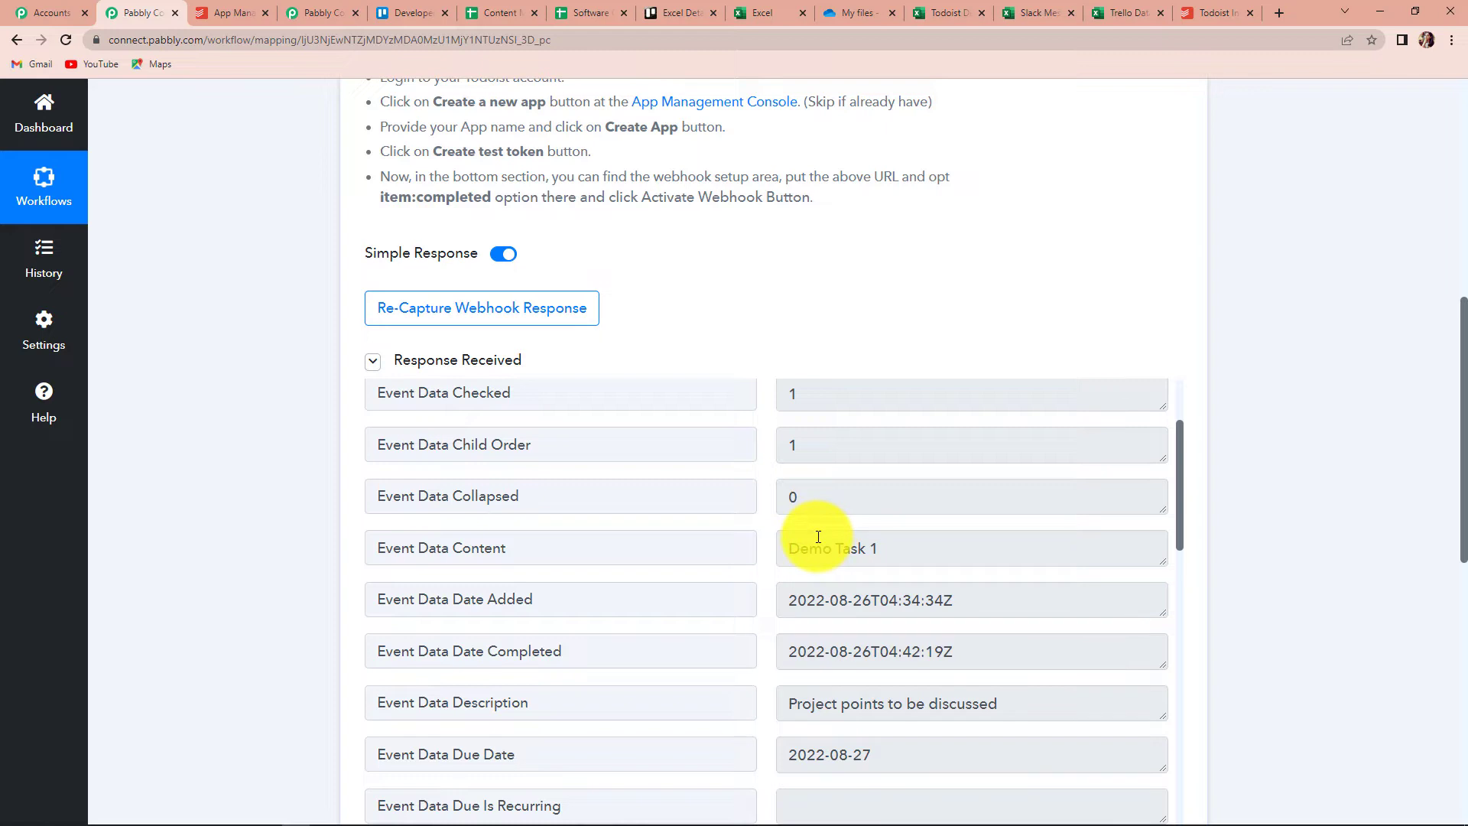
scroll(931, 544, down, 3)
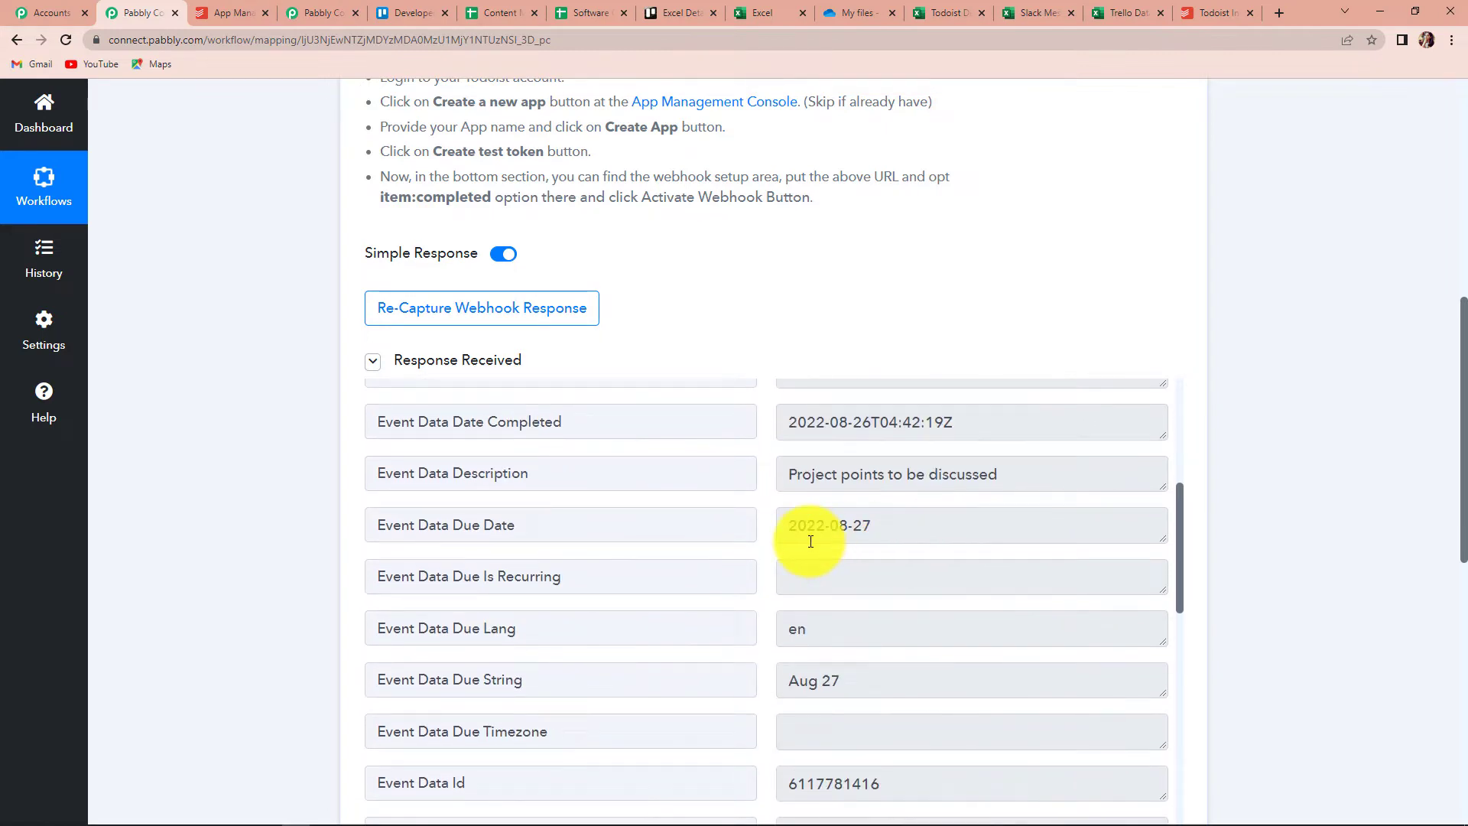
scroll(811, 541, up, 1)
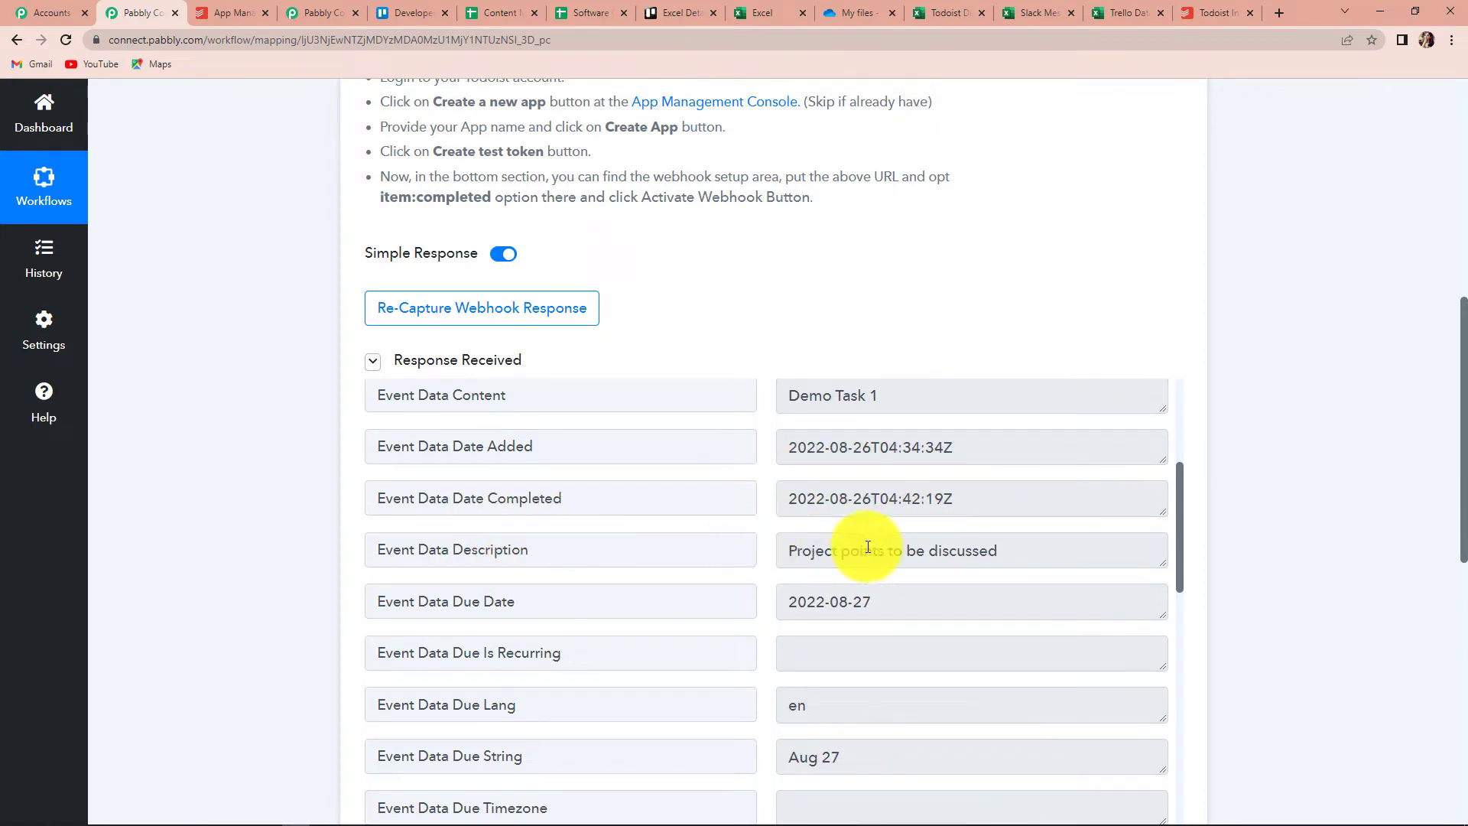
scroll(1005, 552, down, 1)
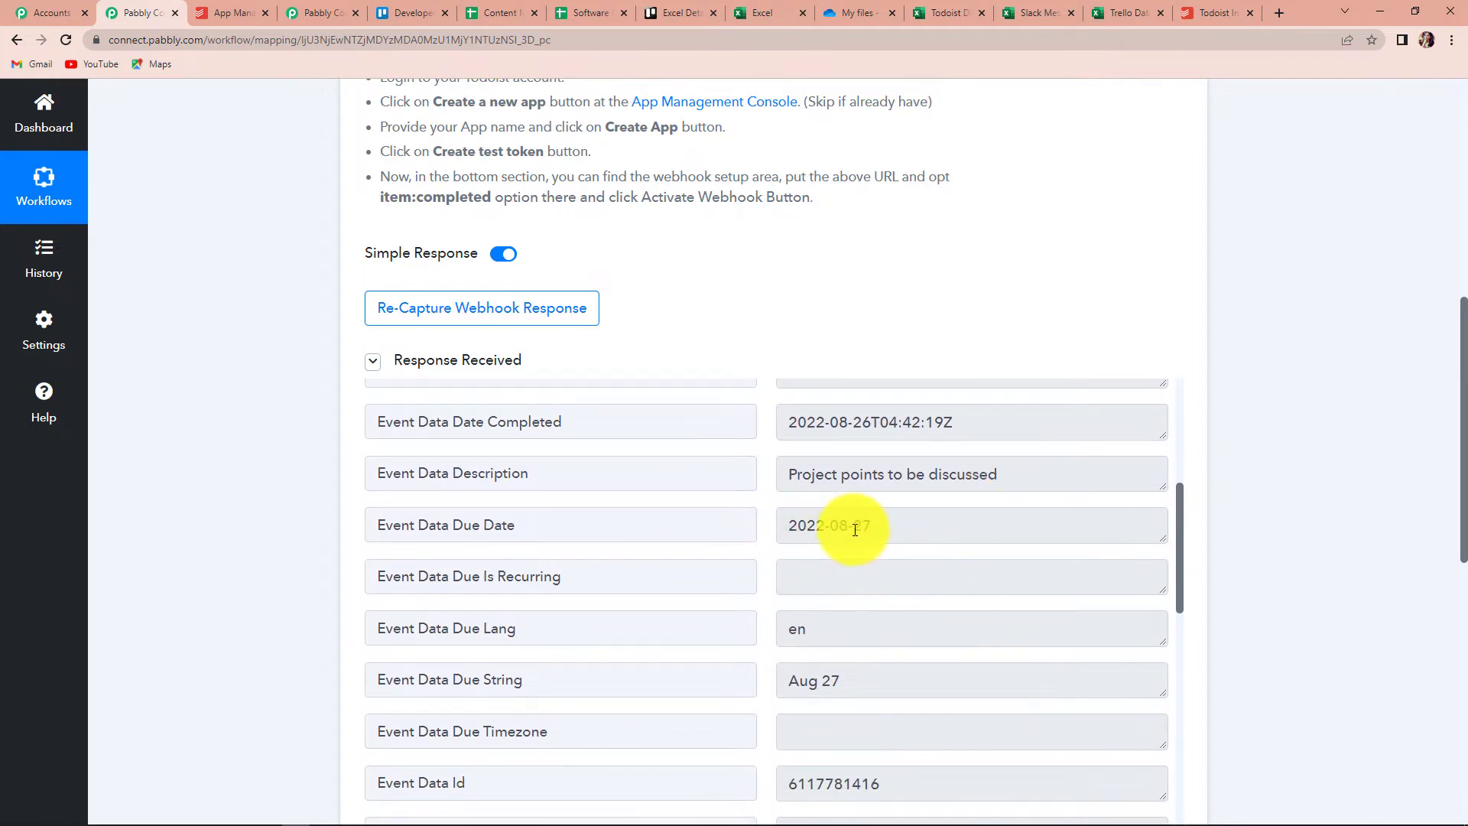
scroll(856, 536, down, 5)
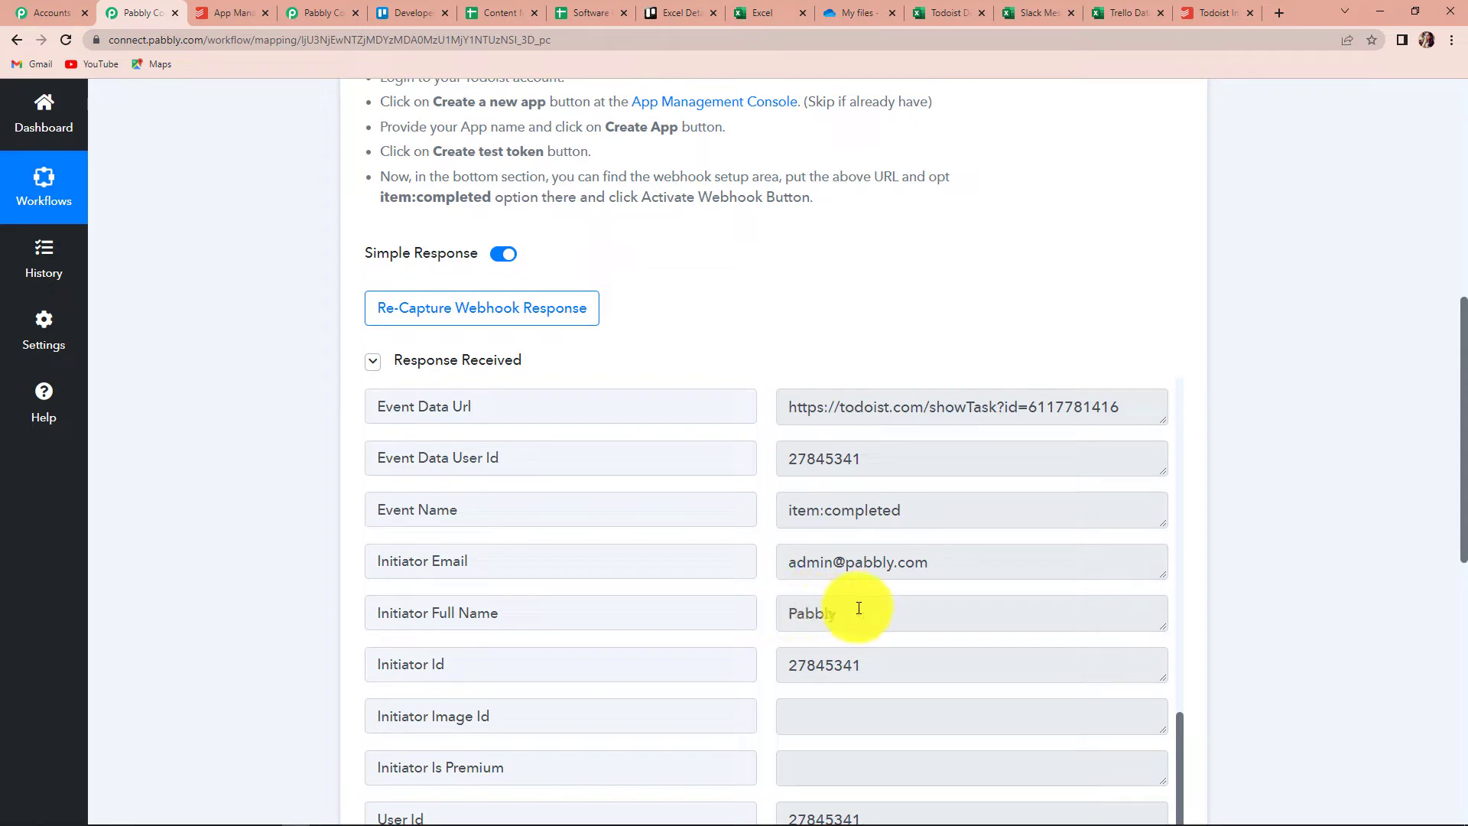
scroll(849, 608, down, 1)
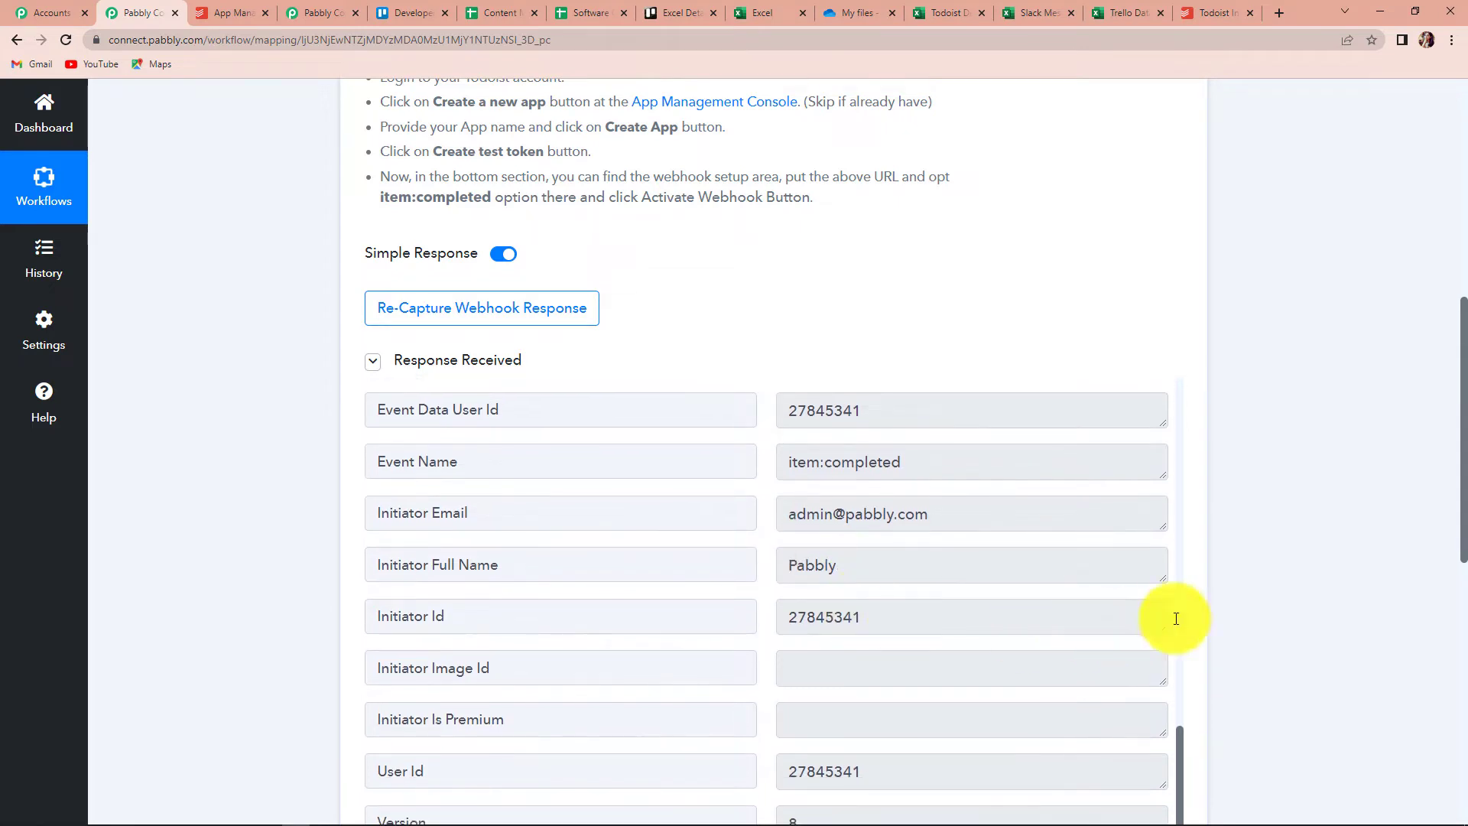
scroll(1238, 609, down, 3)
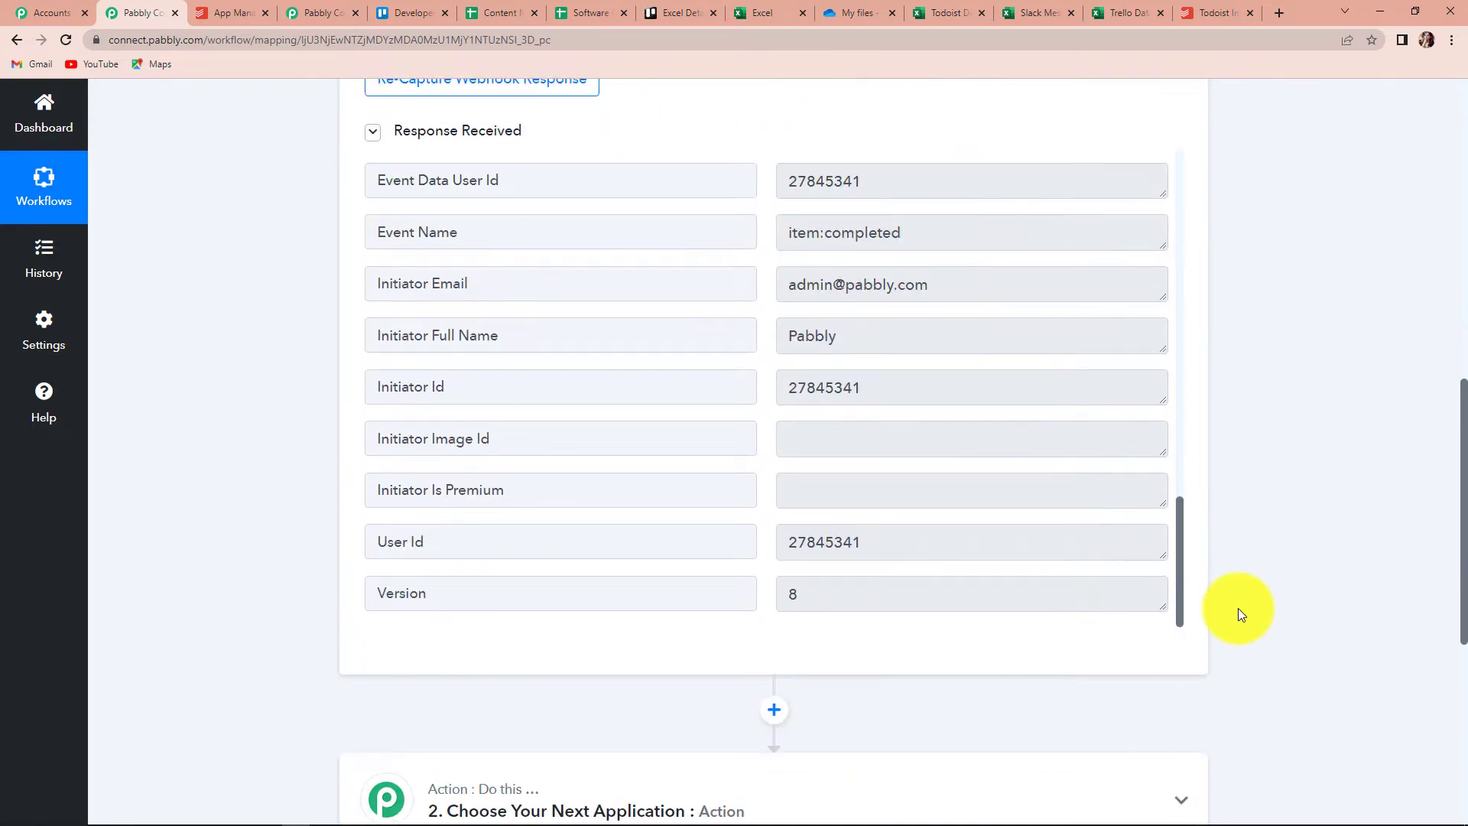
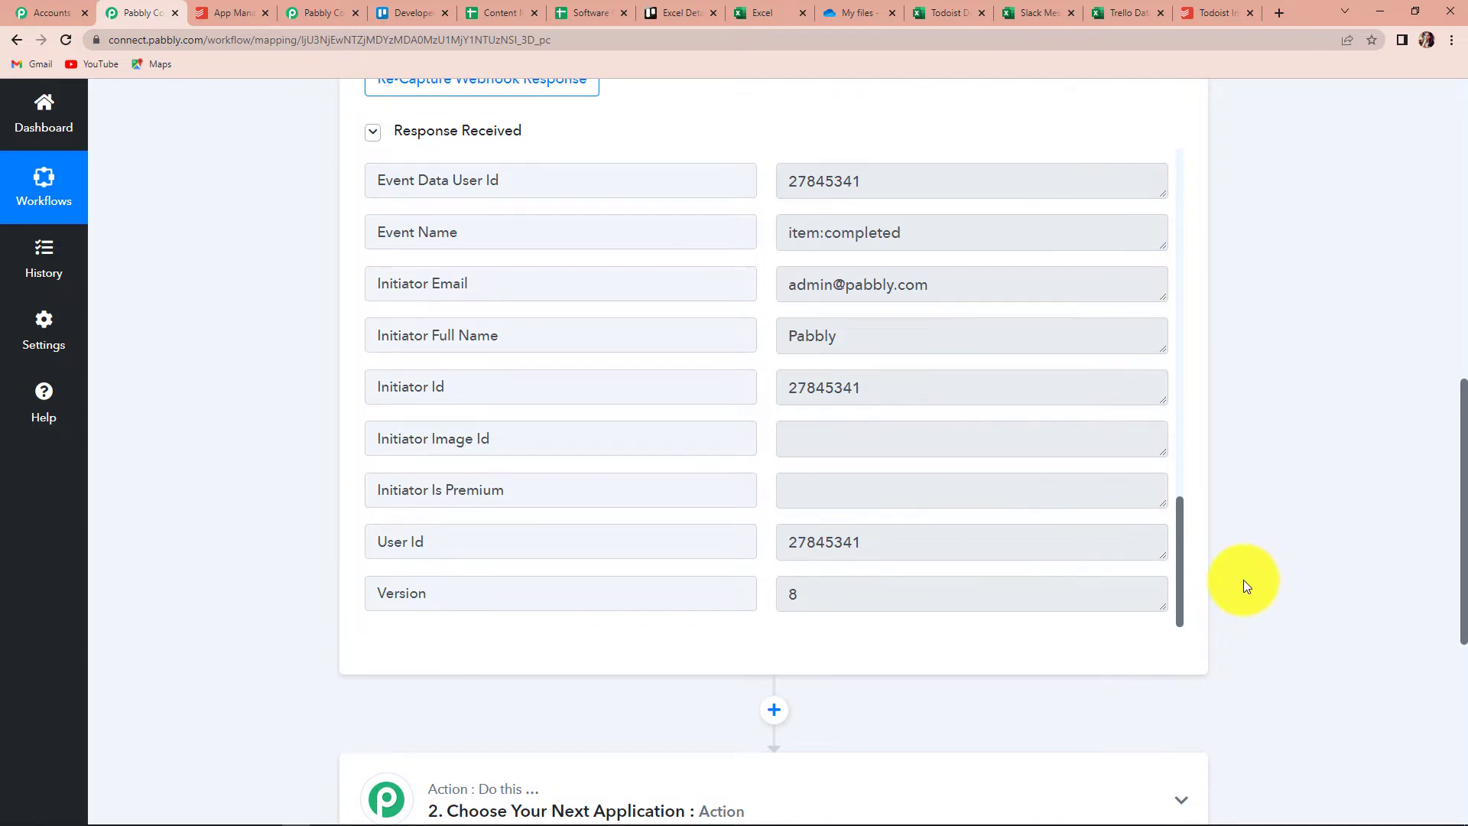
Set the workflow's second step to Microsoft Excel with the Add Row To Worksheet action event
scroll(1242, 586, down, 4)
click(486, 502)
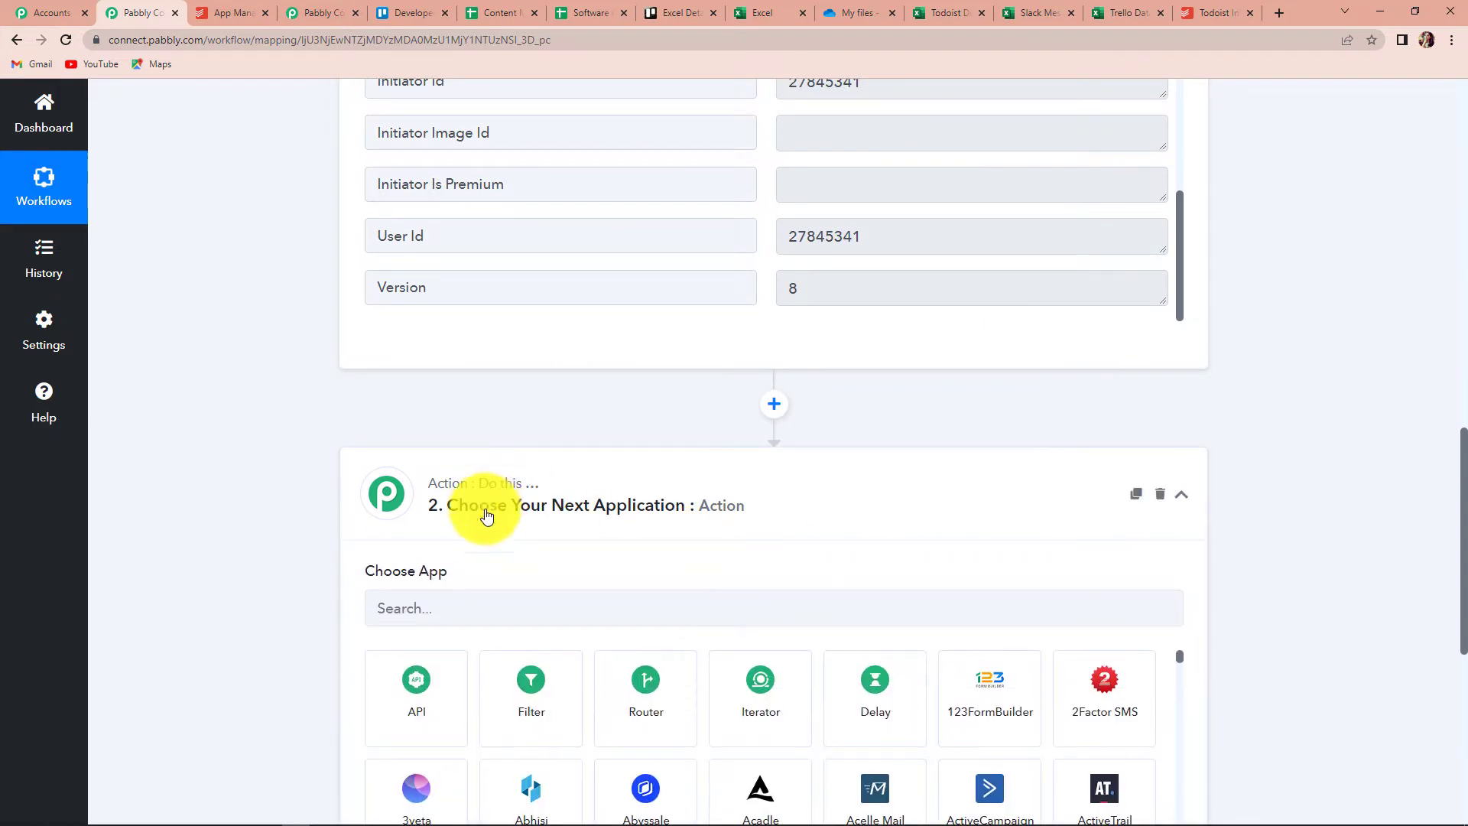
click(475, 598)
text(Excel)
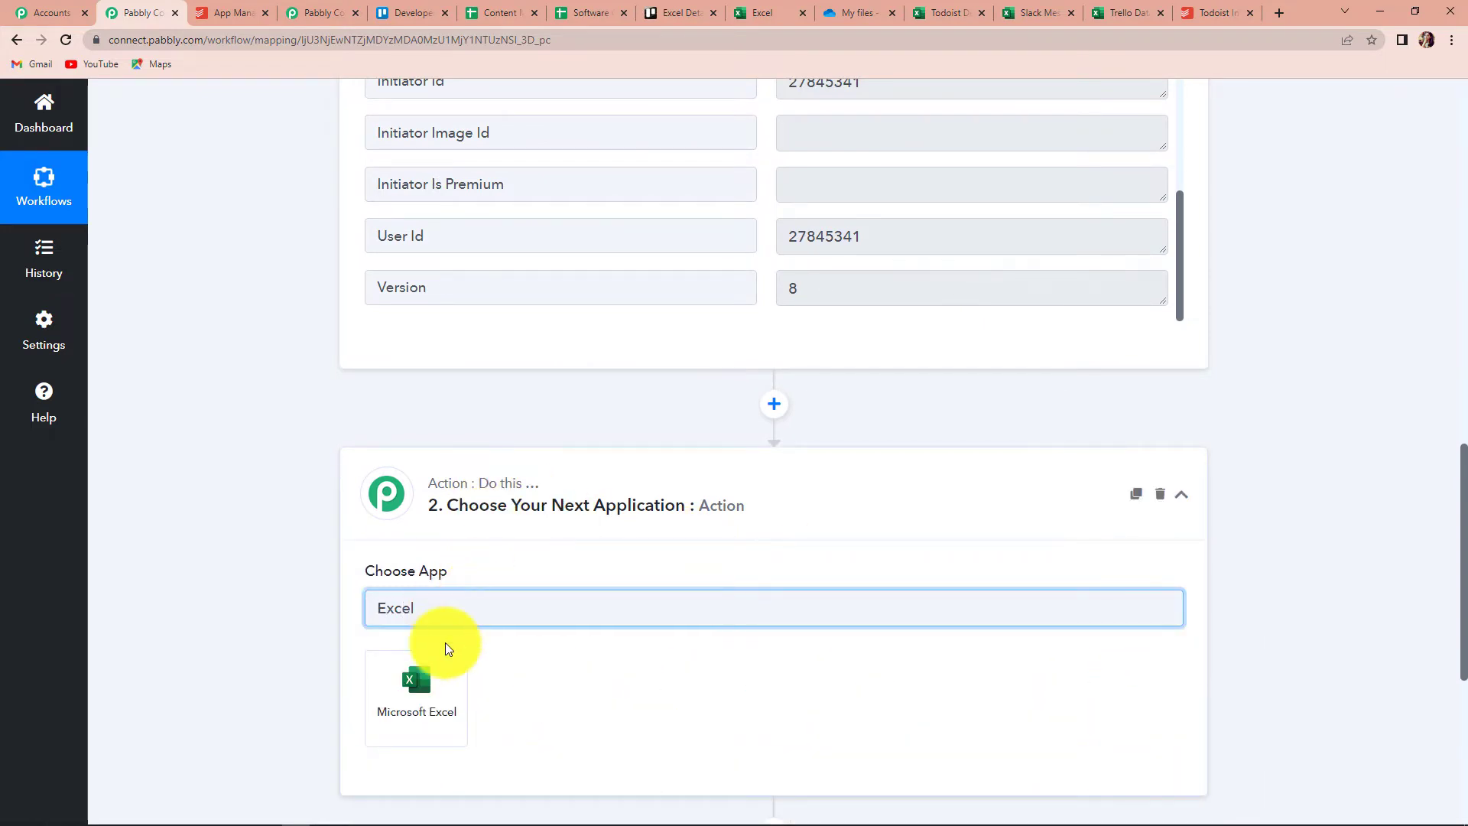
click(426, 686)
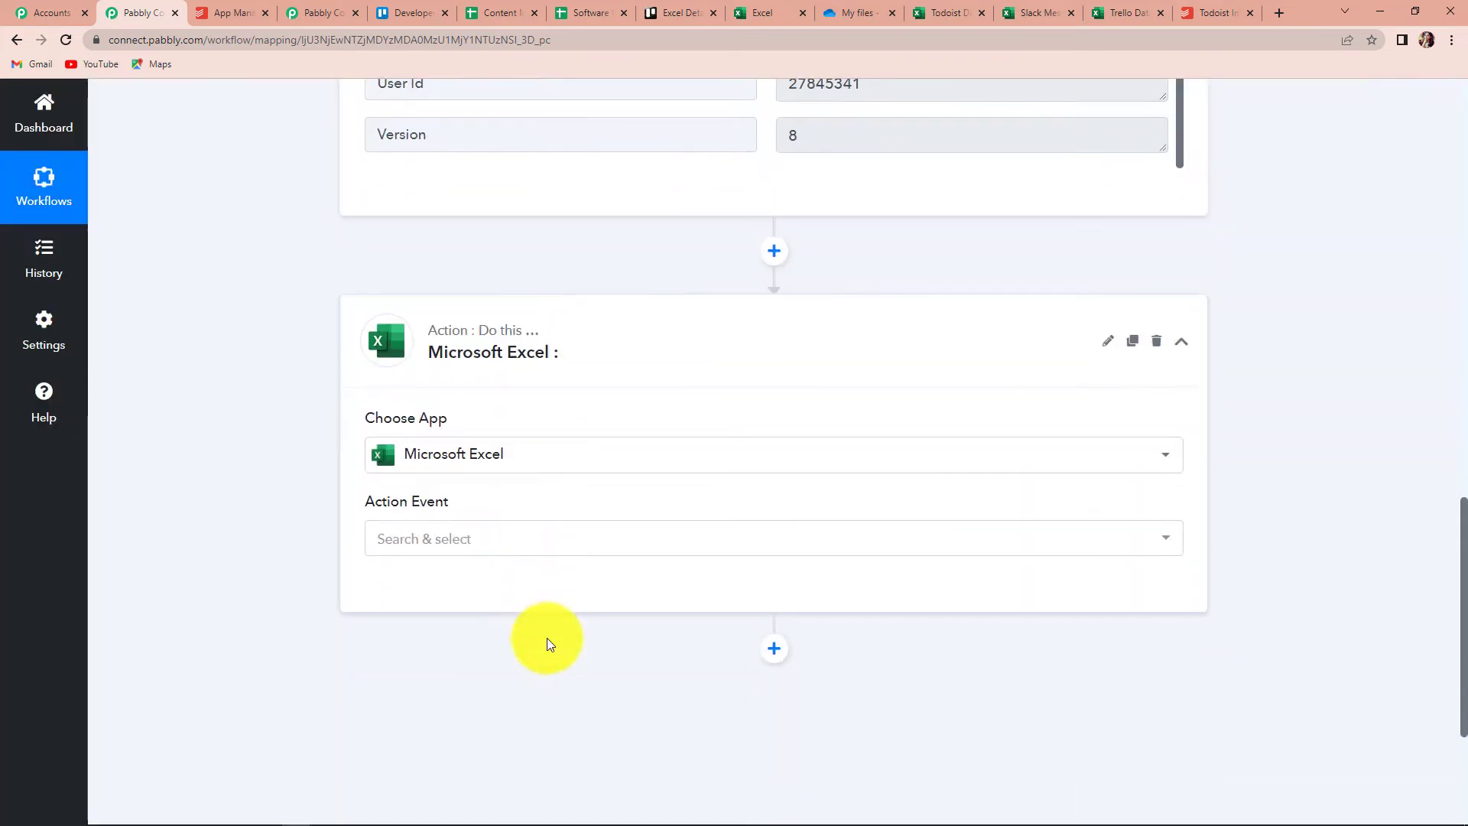
click(484, 544)
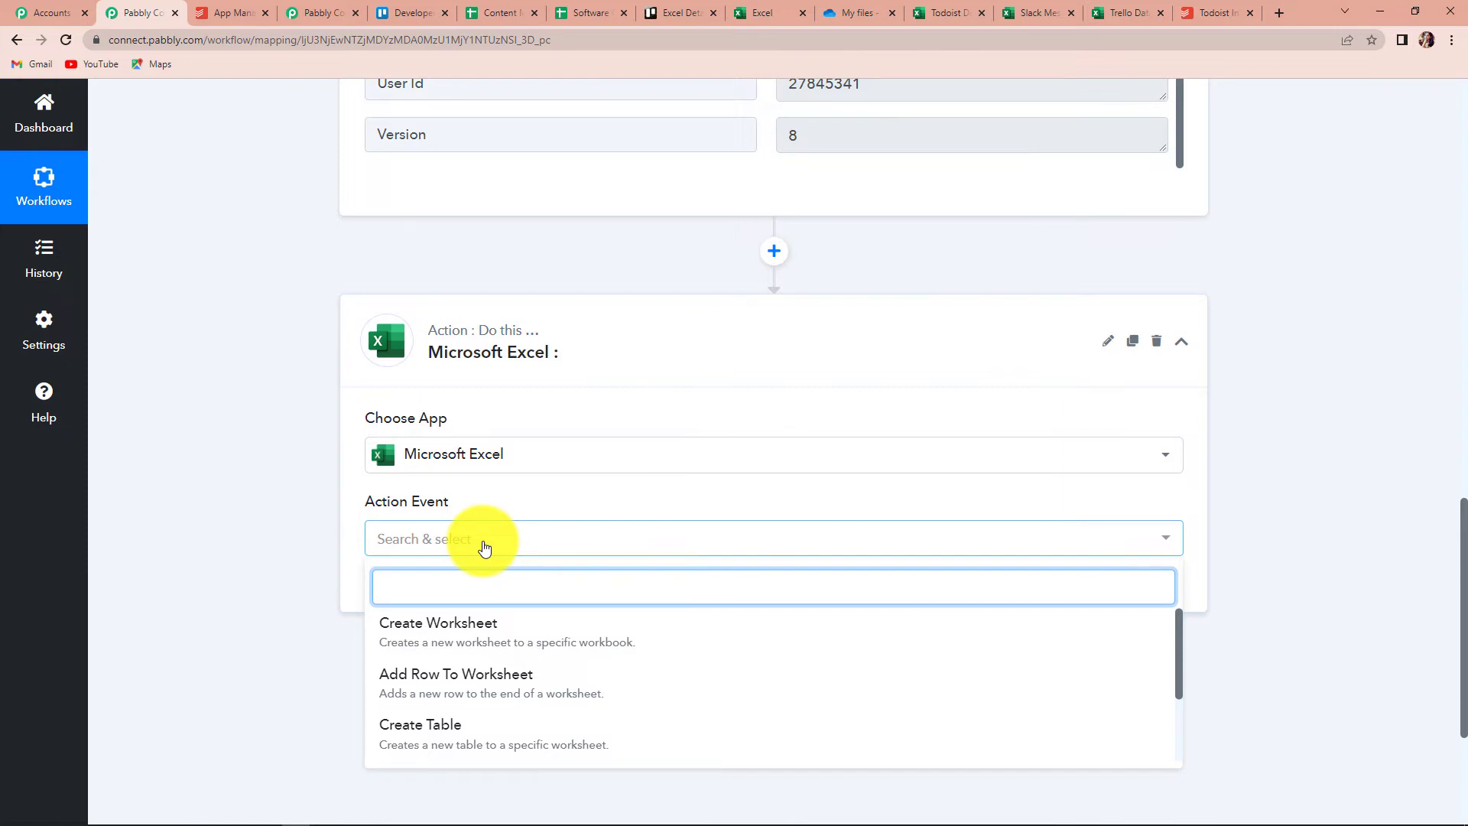
click(464, 687)
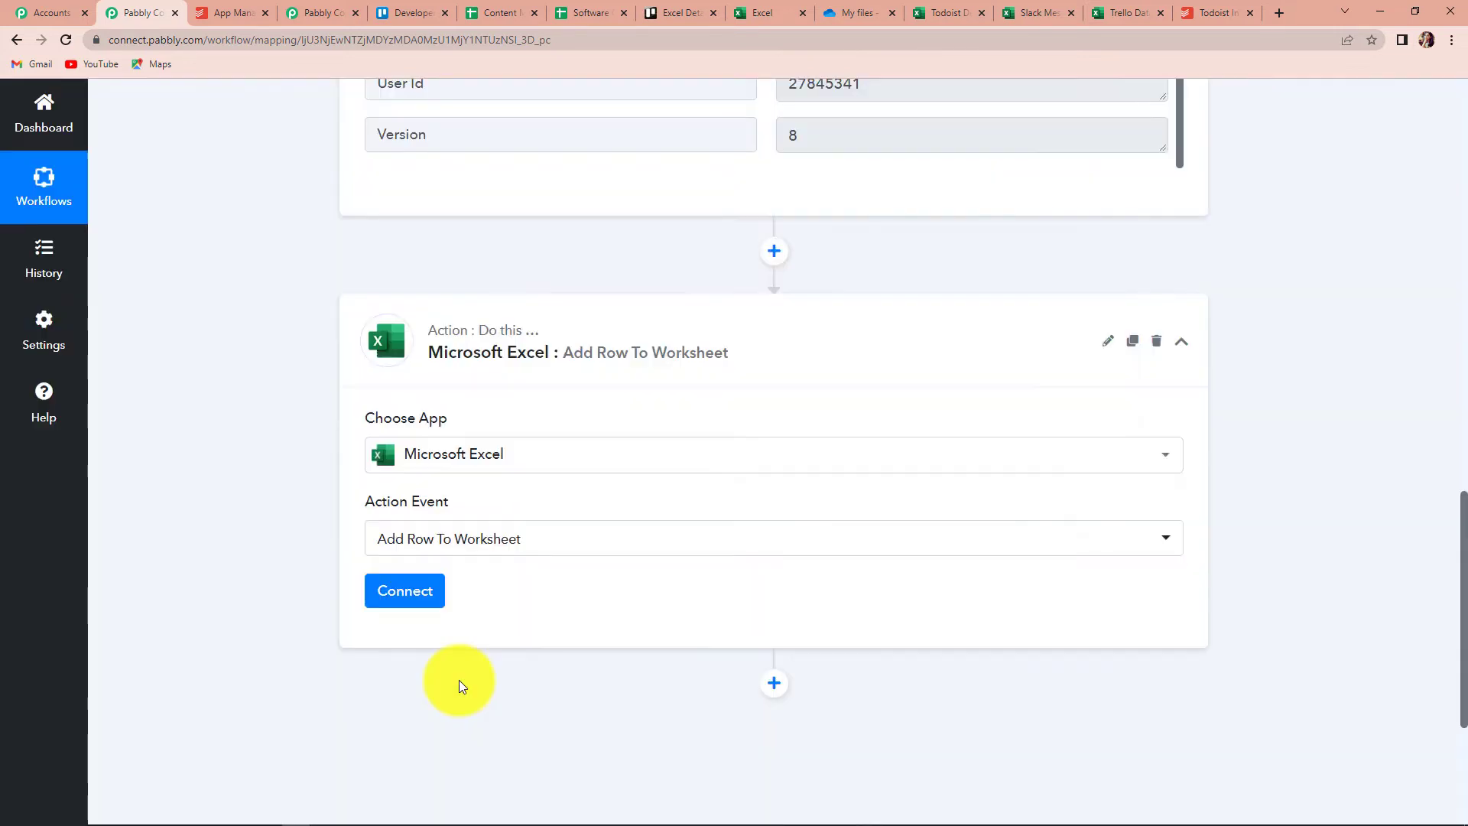
Add a new Microsoft Excel connection for the action and authorize Pabbly Connect's access to the Microsoft account
click(425, 599)
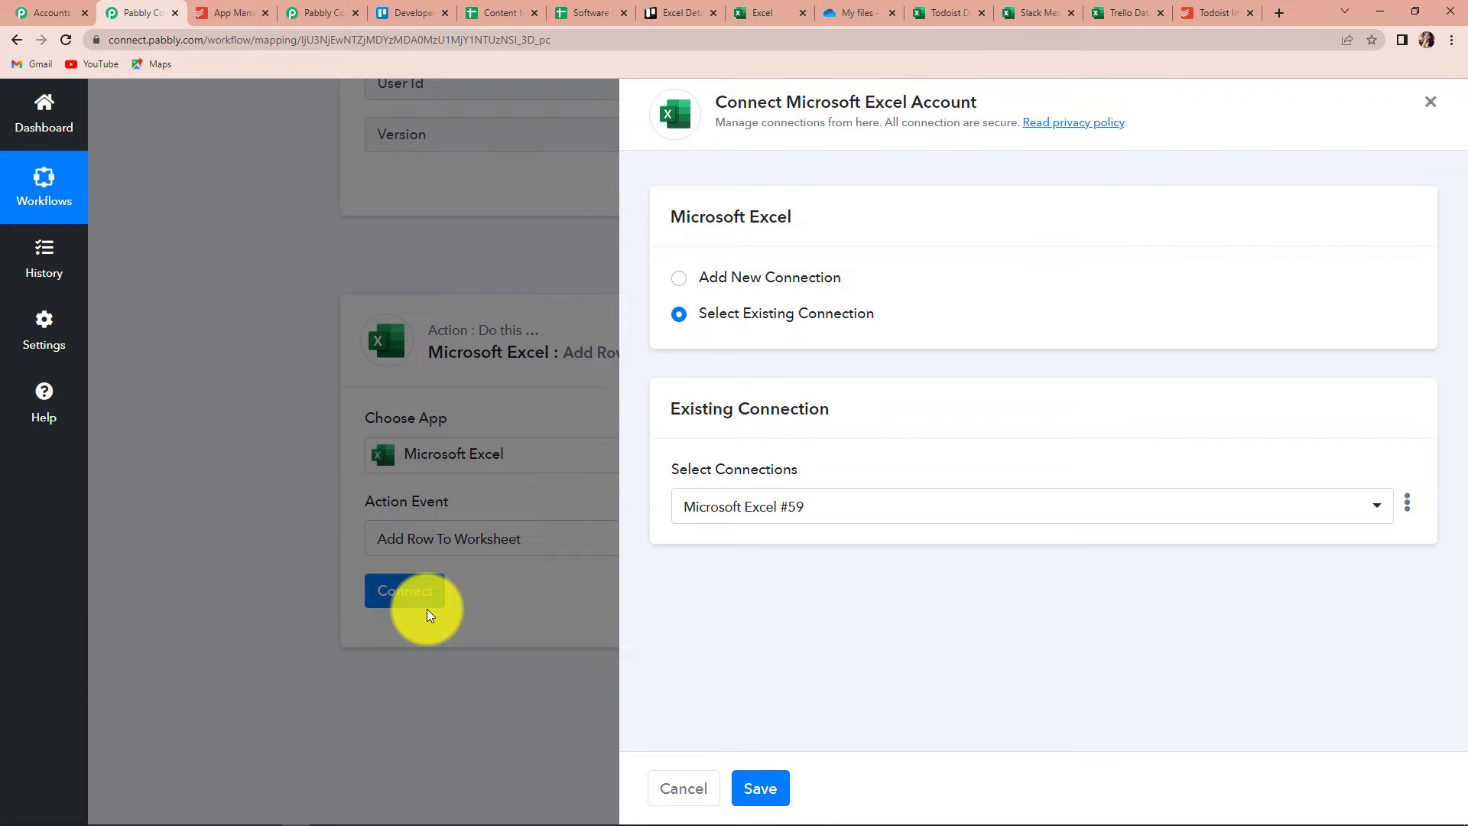
click(677, 279)
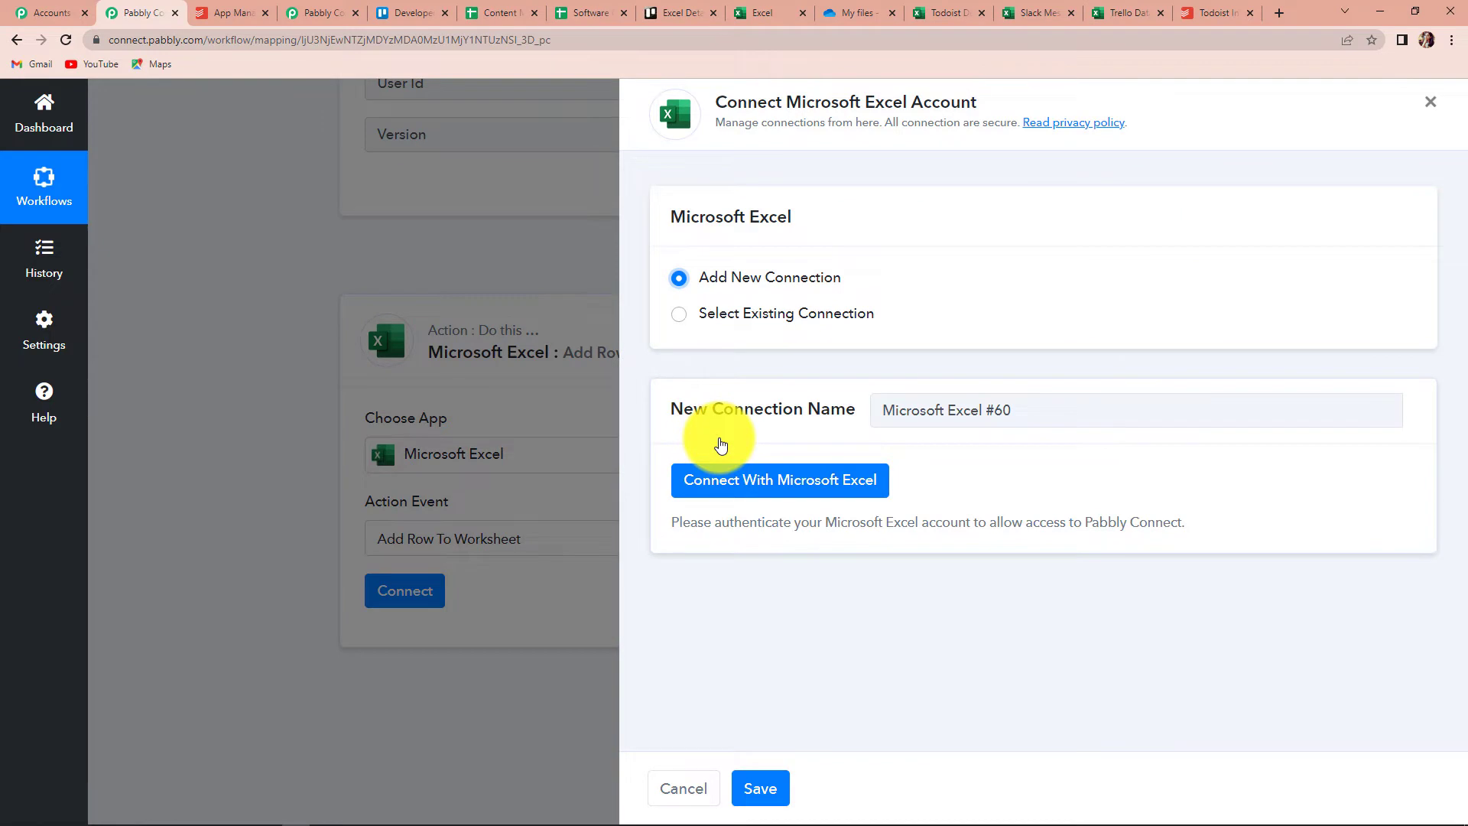
click(827, 483)
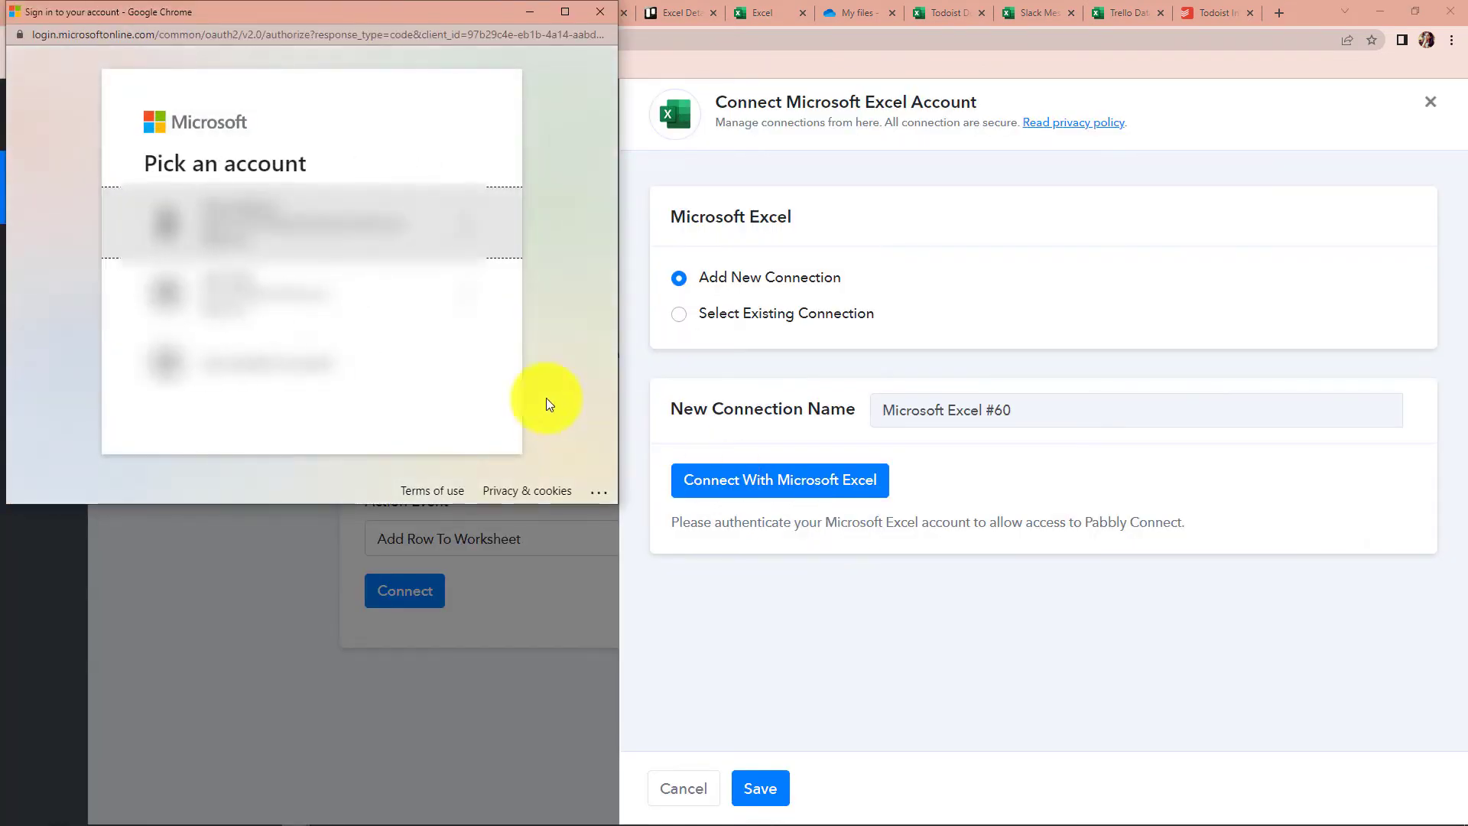
click(493, 374)
scroll(289, 351, down, 4)
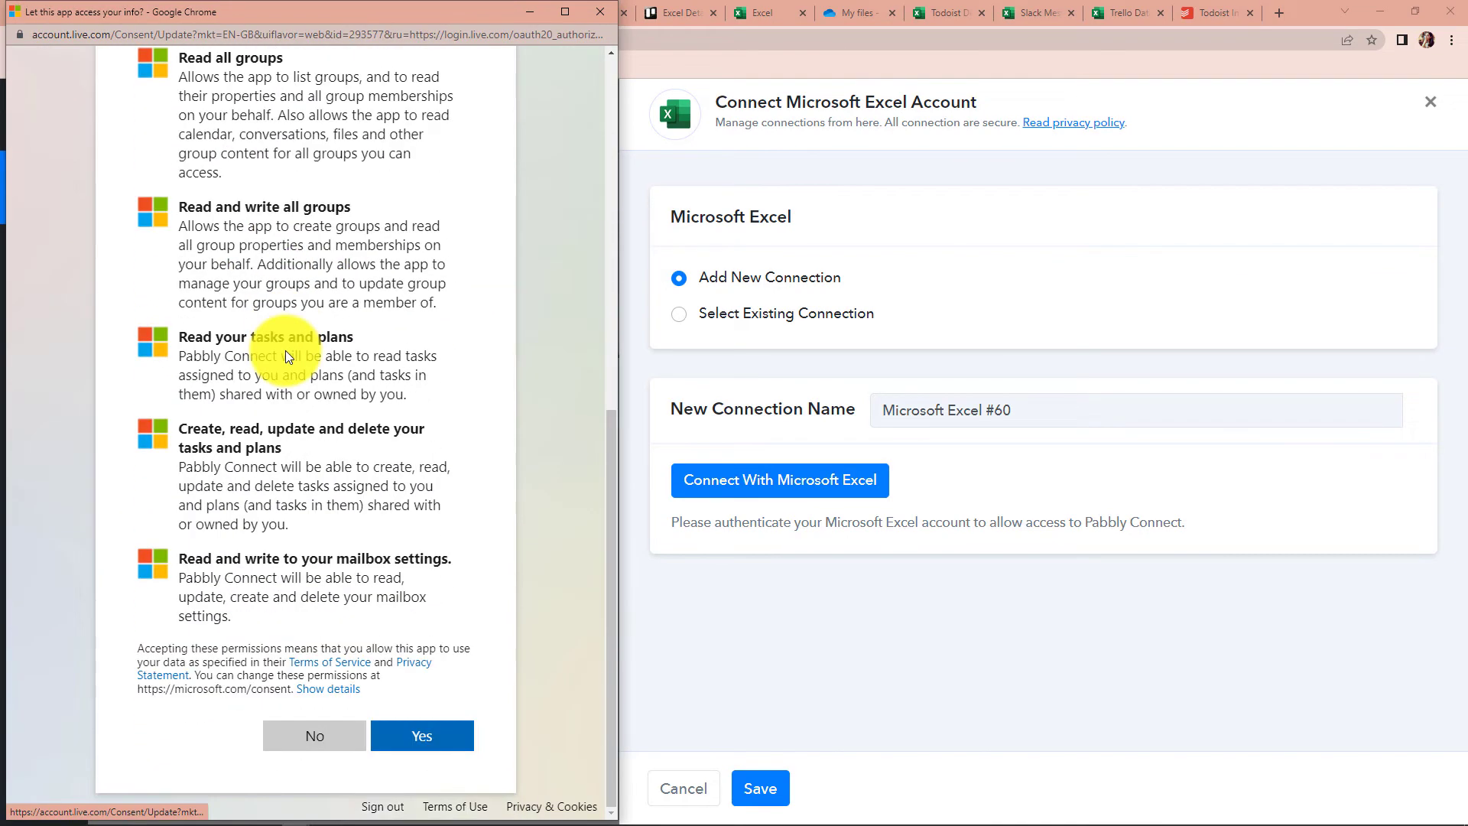
click(407, 740)
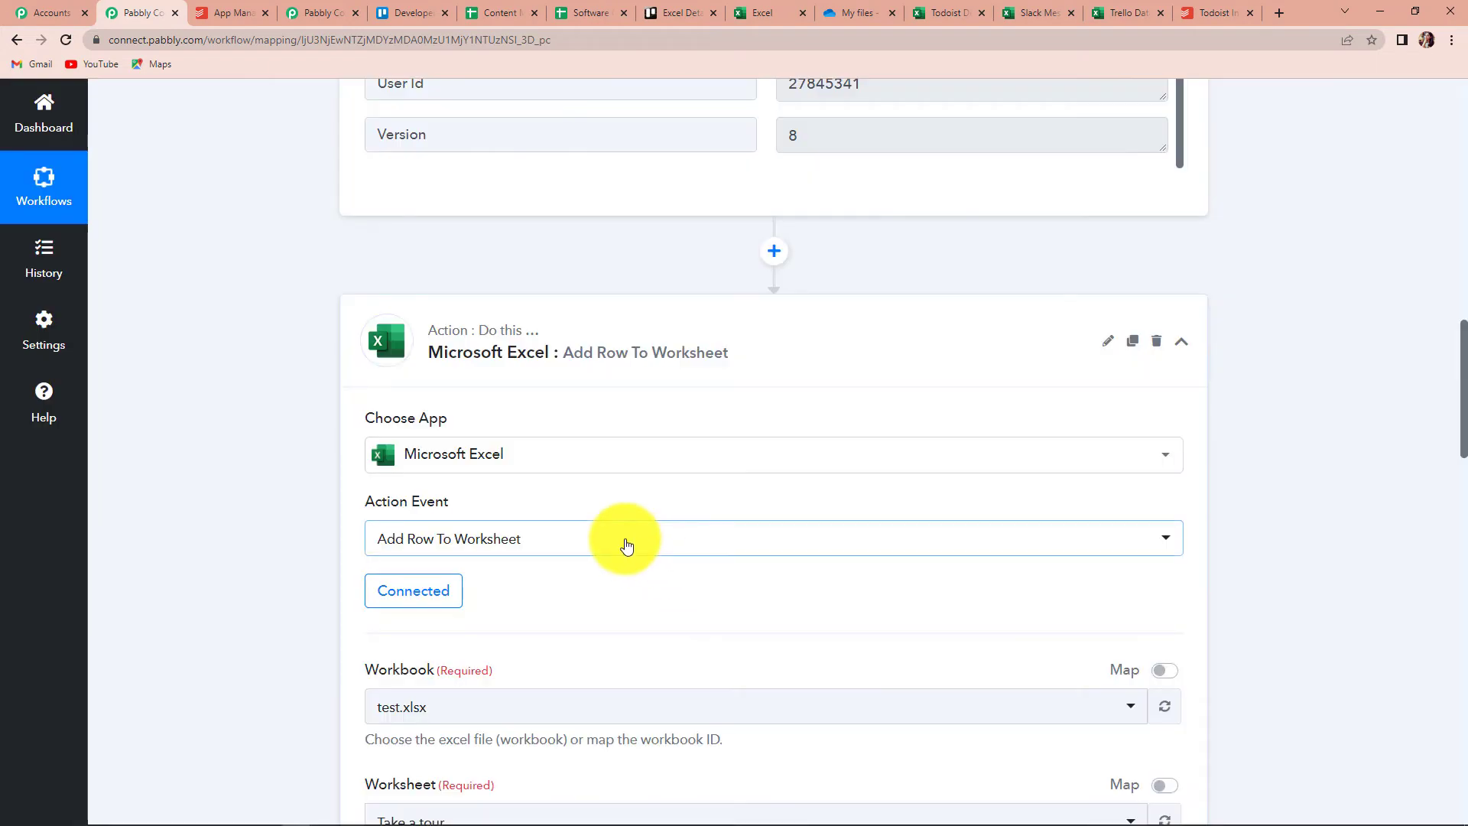
Check the target spreadsheet in Excel and set the action's workbook to Todoist Details.xlsx, with Sheet1 as the worksheet
scroll(626, 545, down, 2)
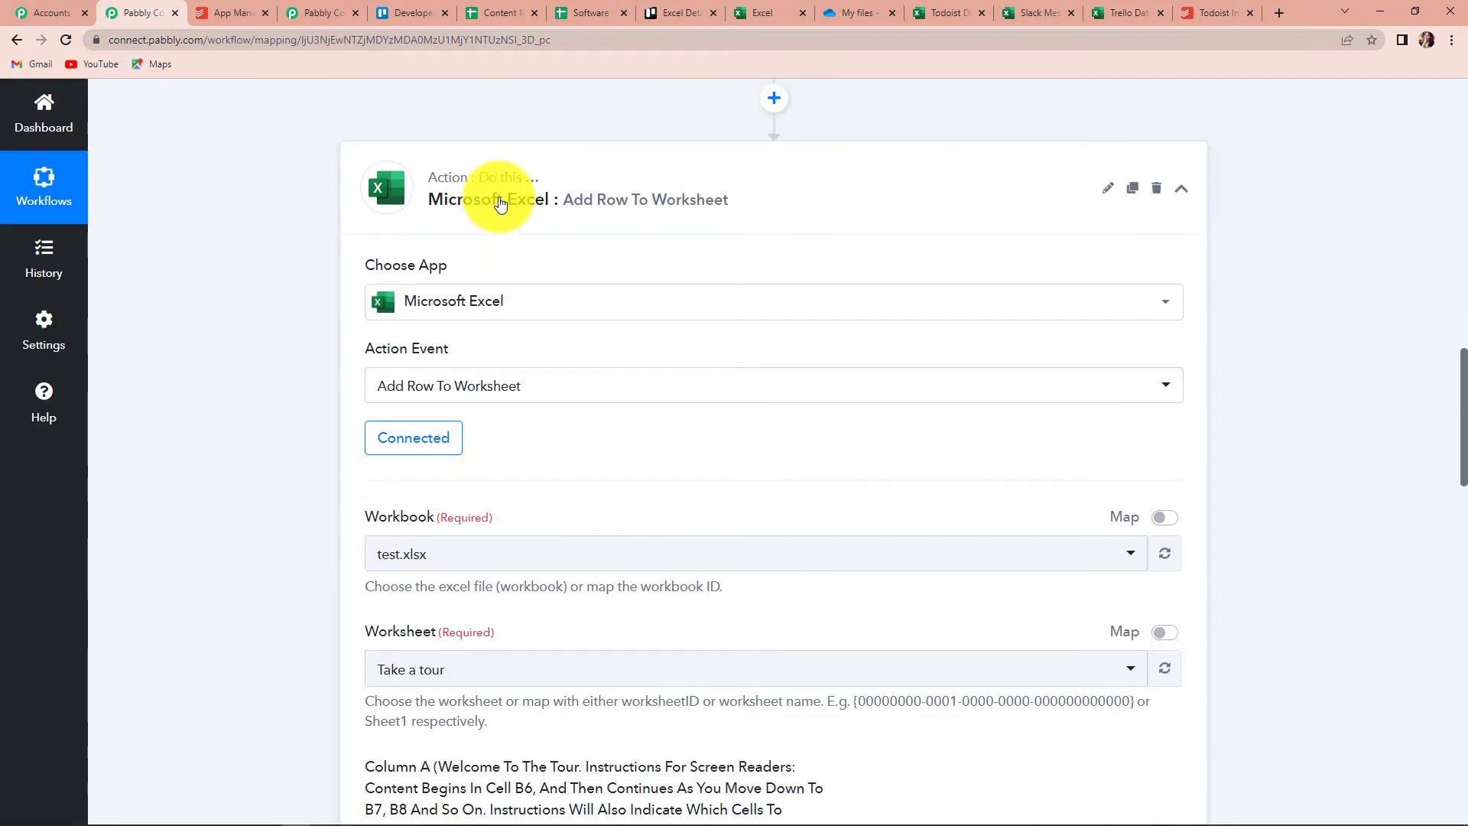
scroll(498, 229, down, 2)
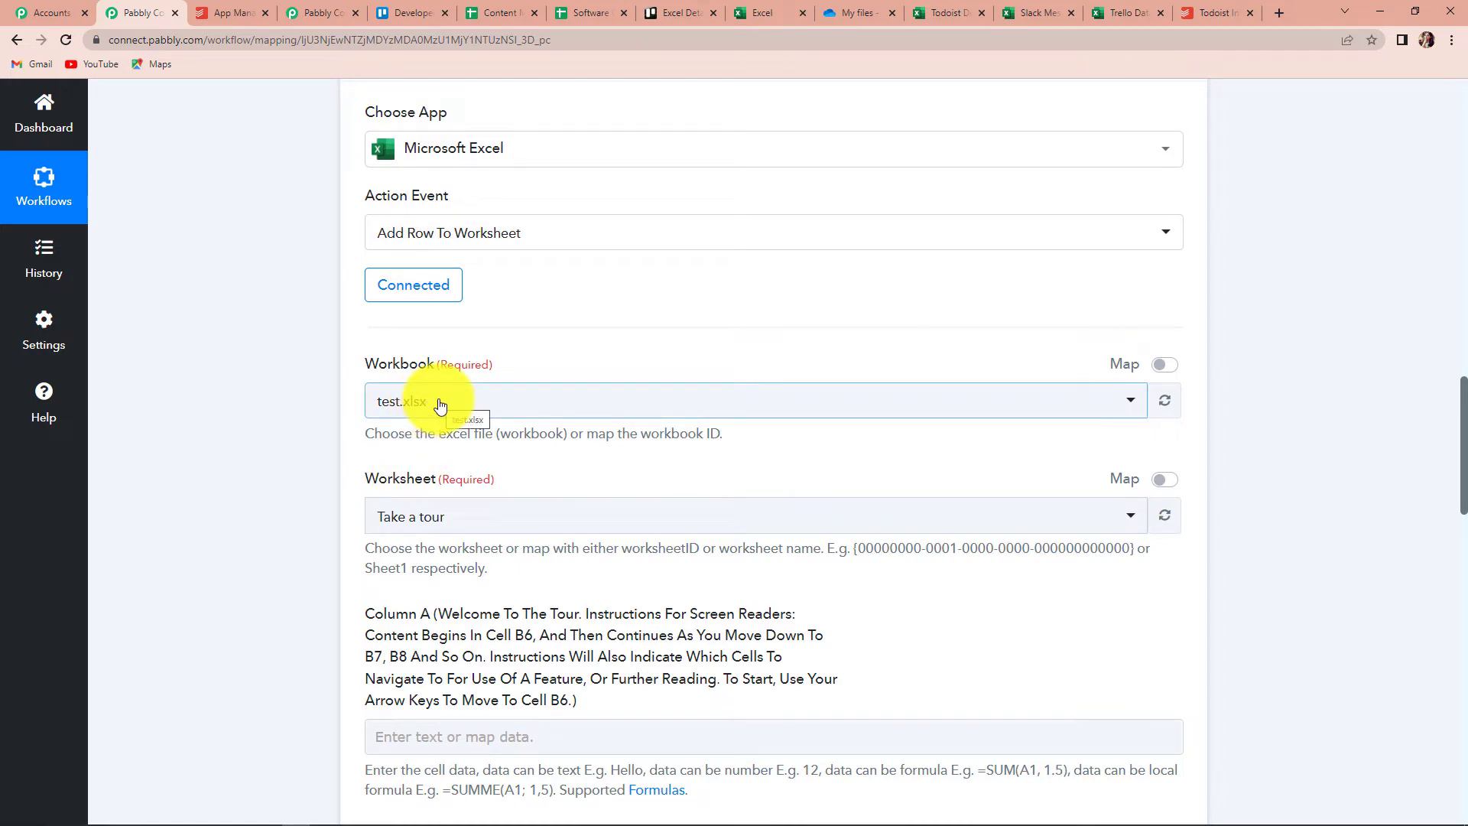
click(944, 12)
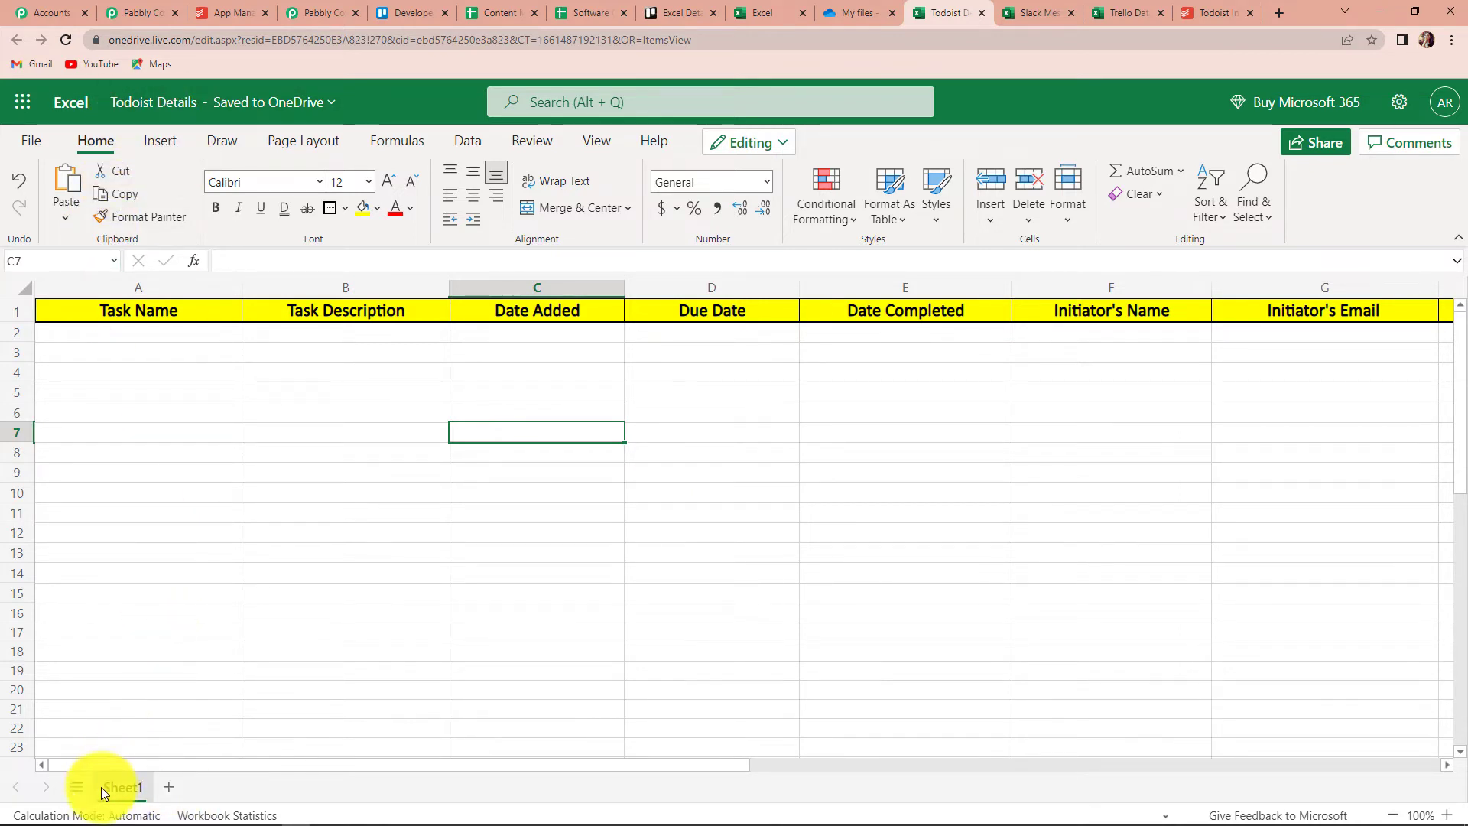
click(105, 10)
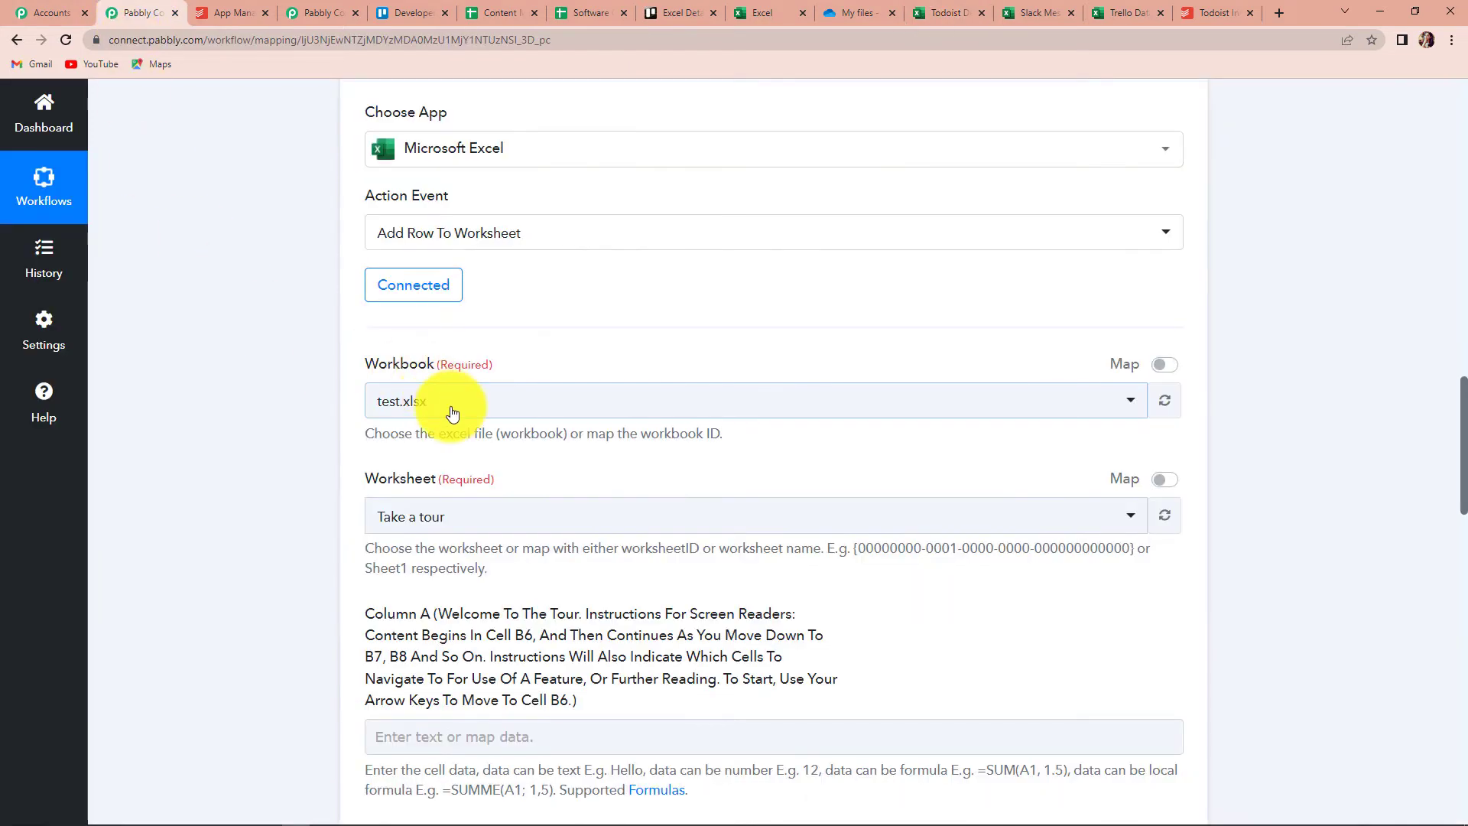
click(449, 406)
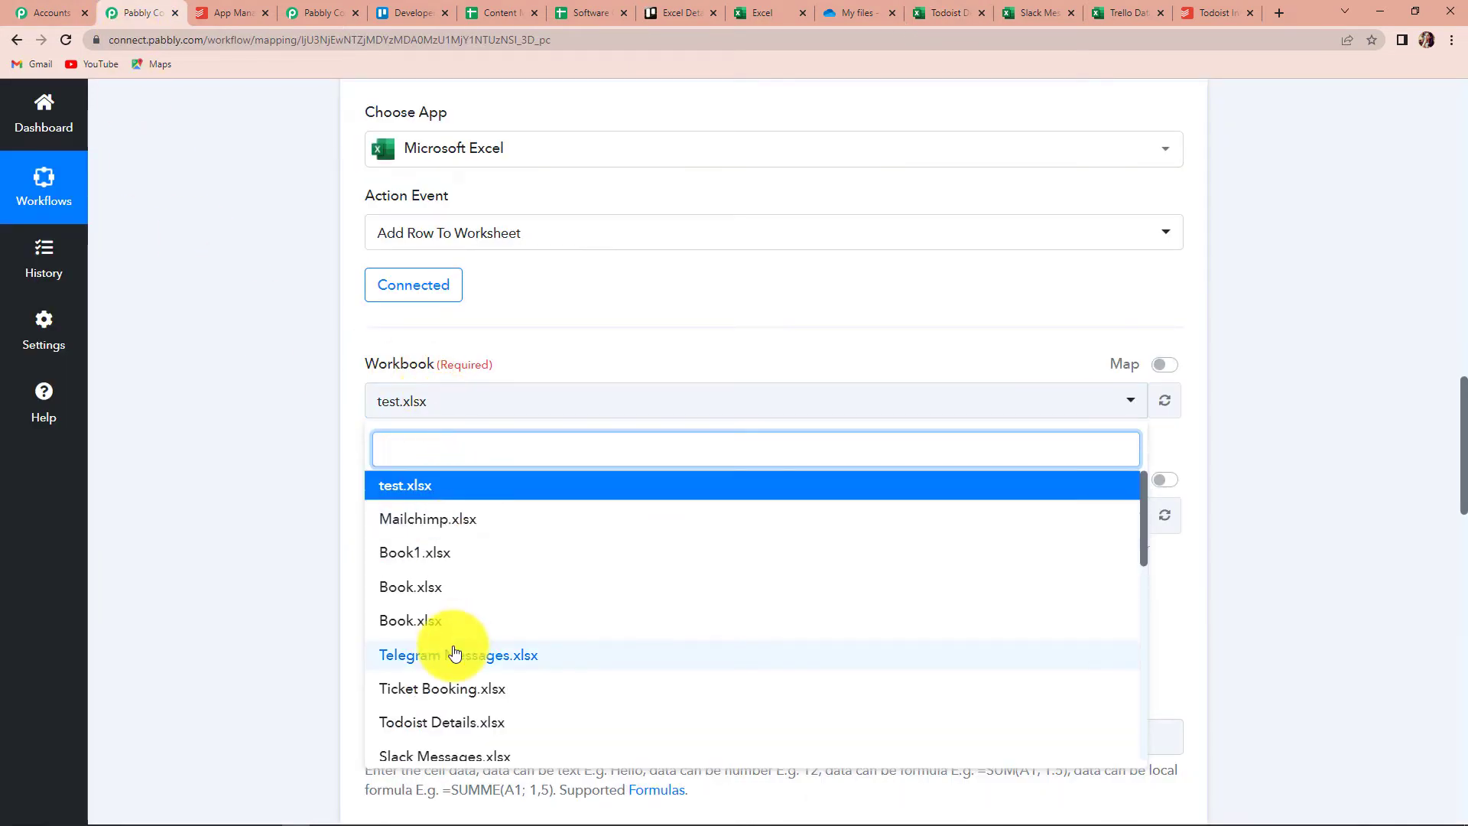
scroll(451, 650, down, 1)
click(425, 649)
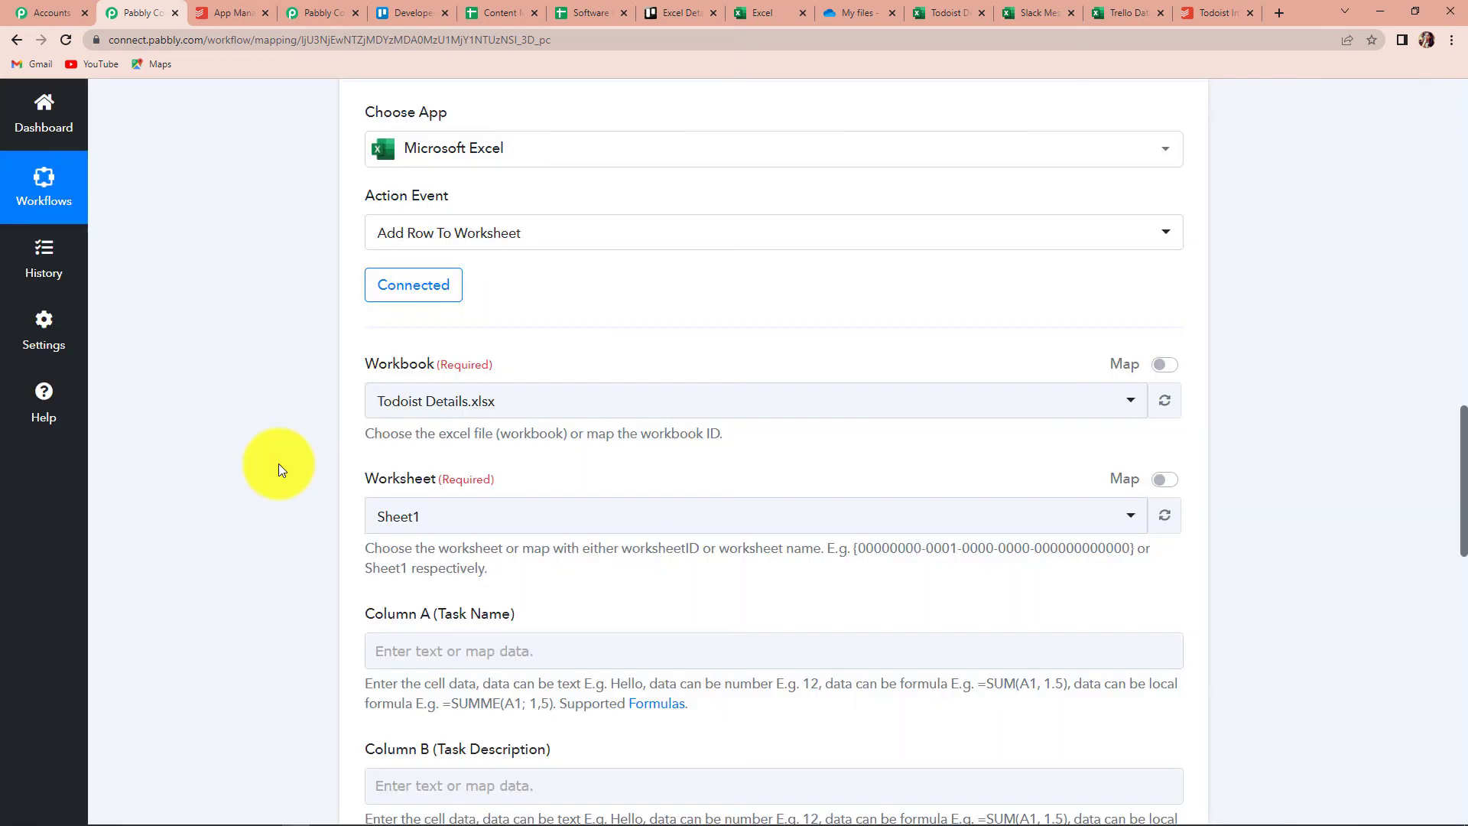
click(398, 511)
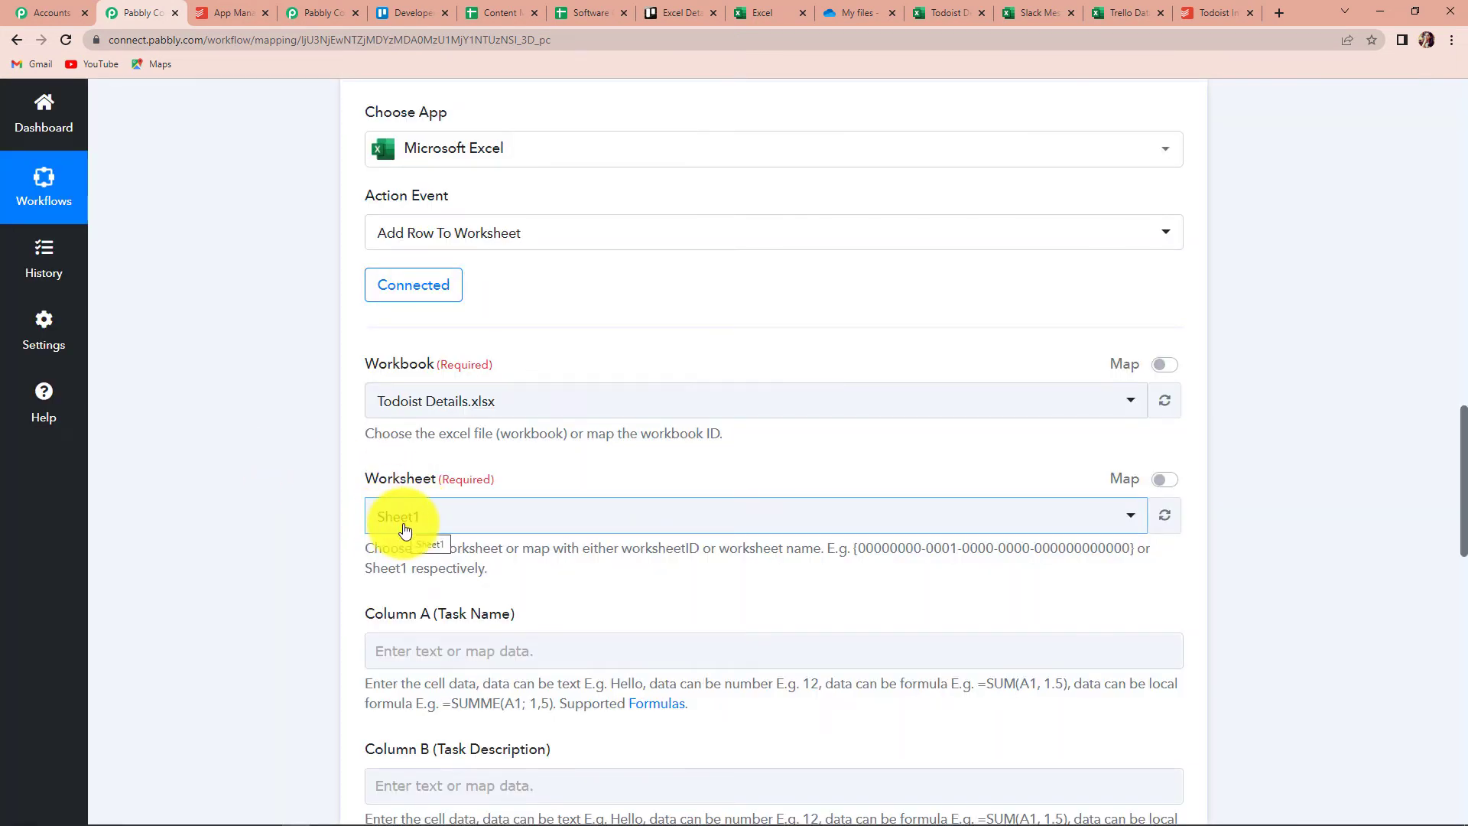
Map Column A (Task Name) of the Excel action to the Todoist trigger's Event Data Content value
scroll(655, 501, down, 1)
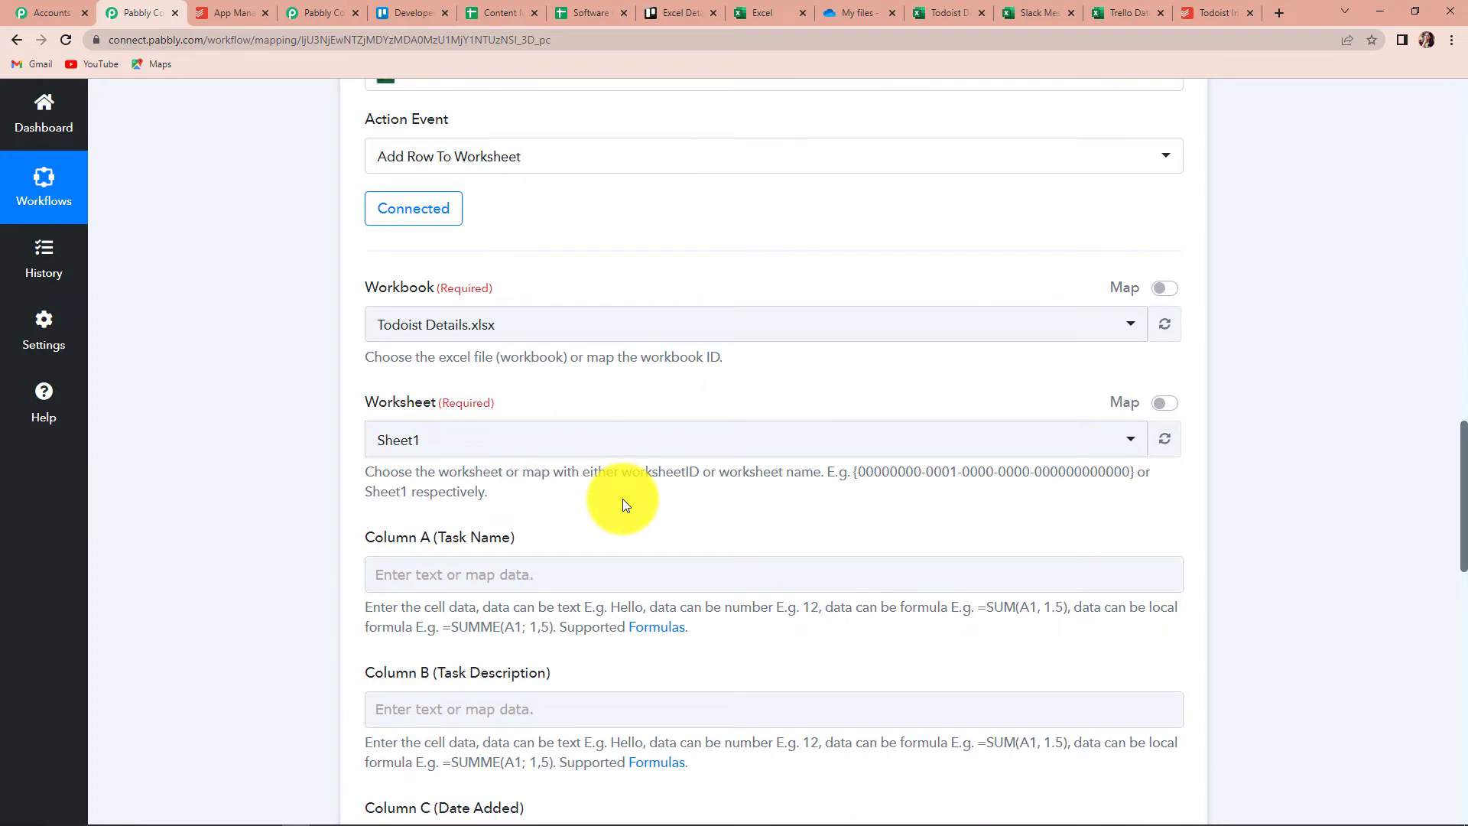
scroll(622, 504, down, 1)
click(482, 502)
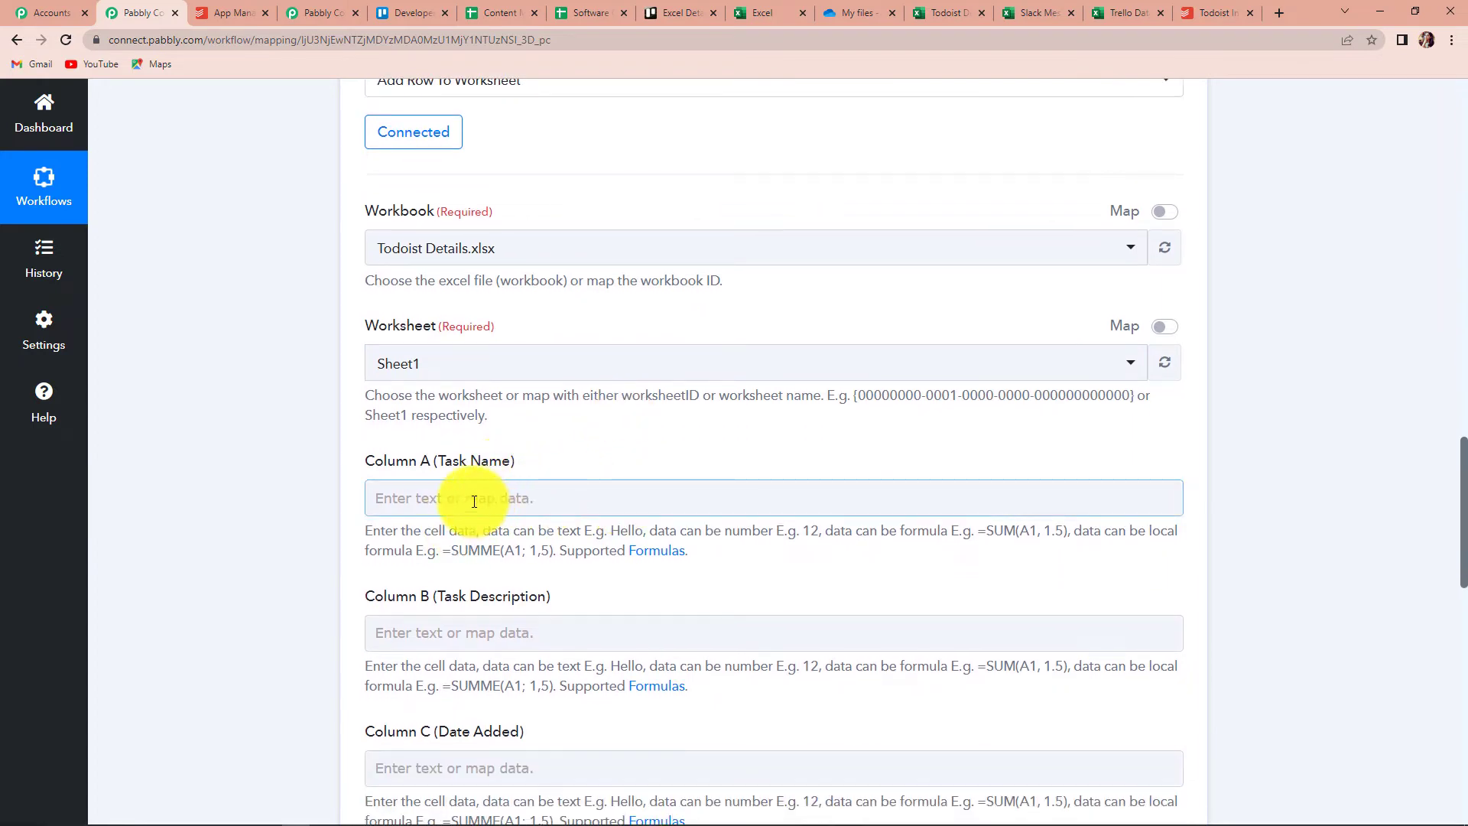
click(478, 503)
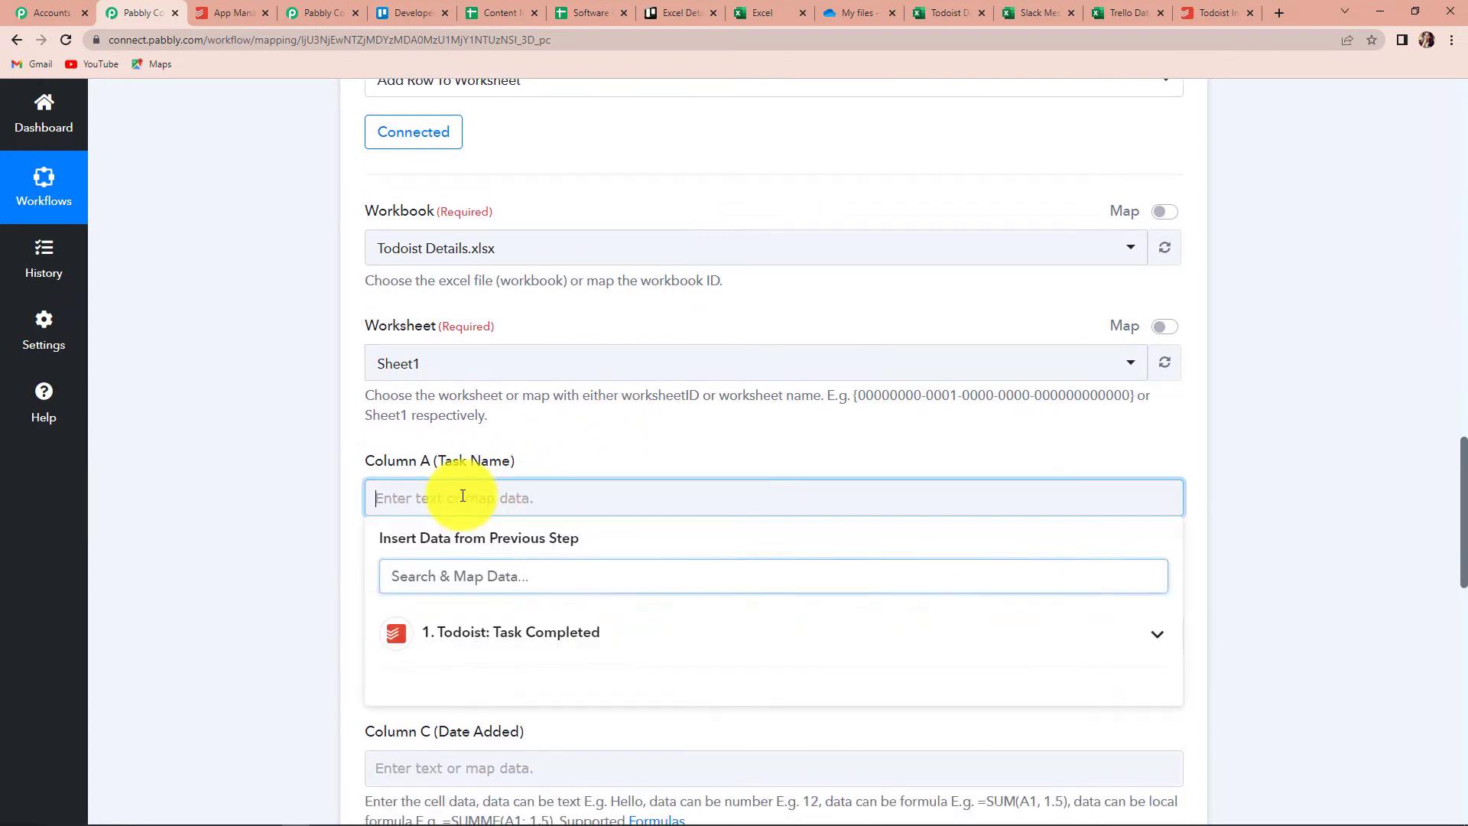
click(527, 641)
scroll(688, 734, down, 2)
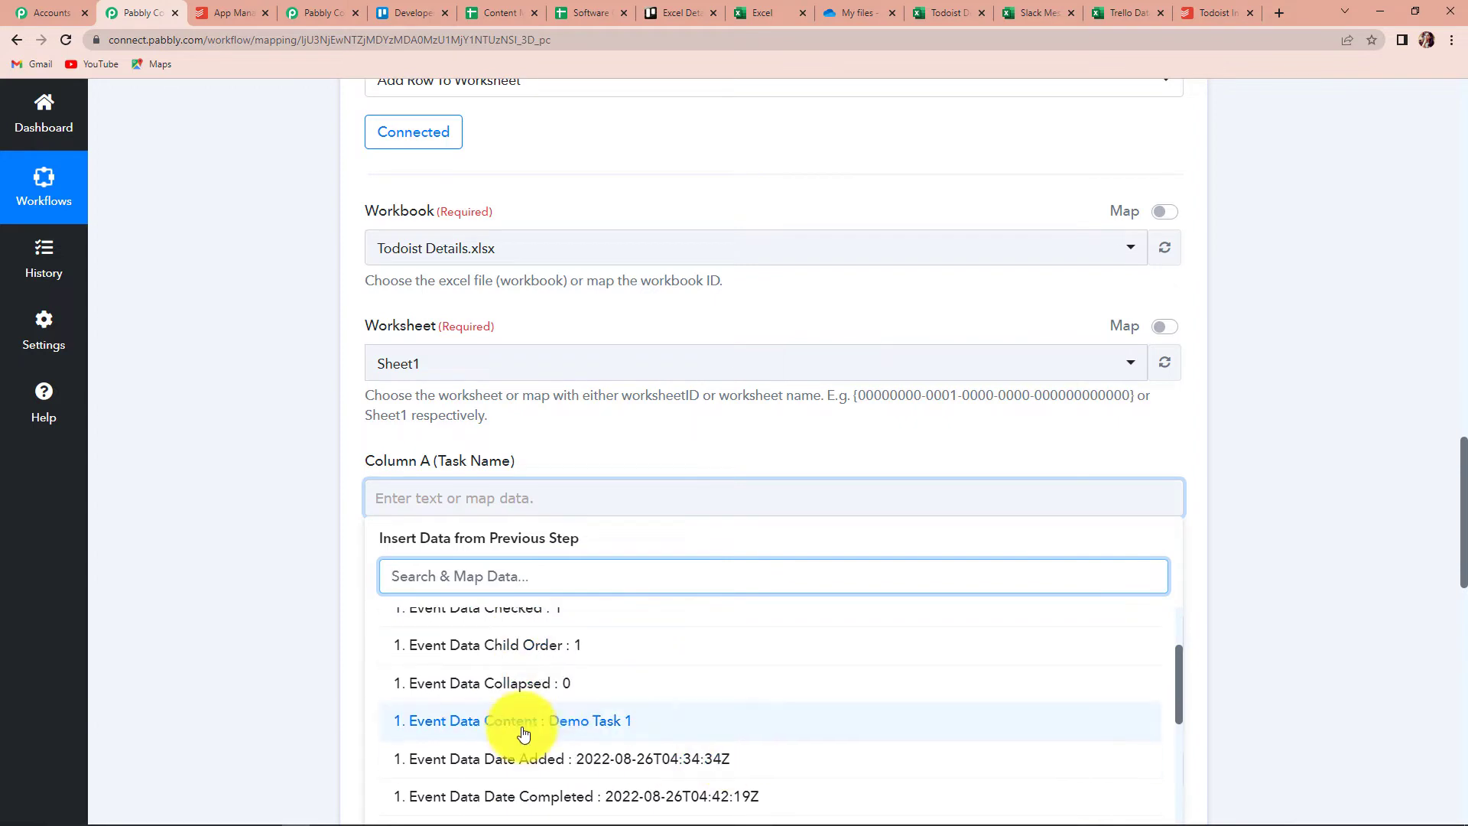
click(617, 724)
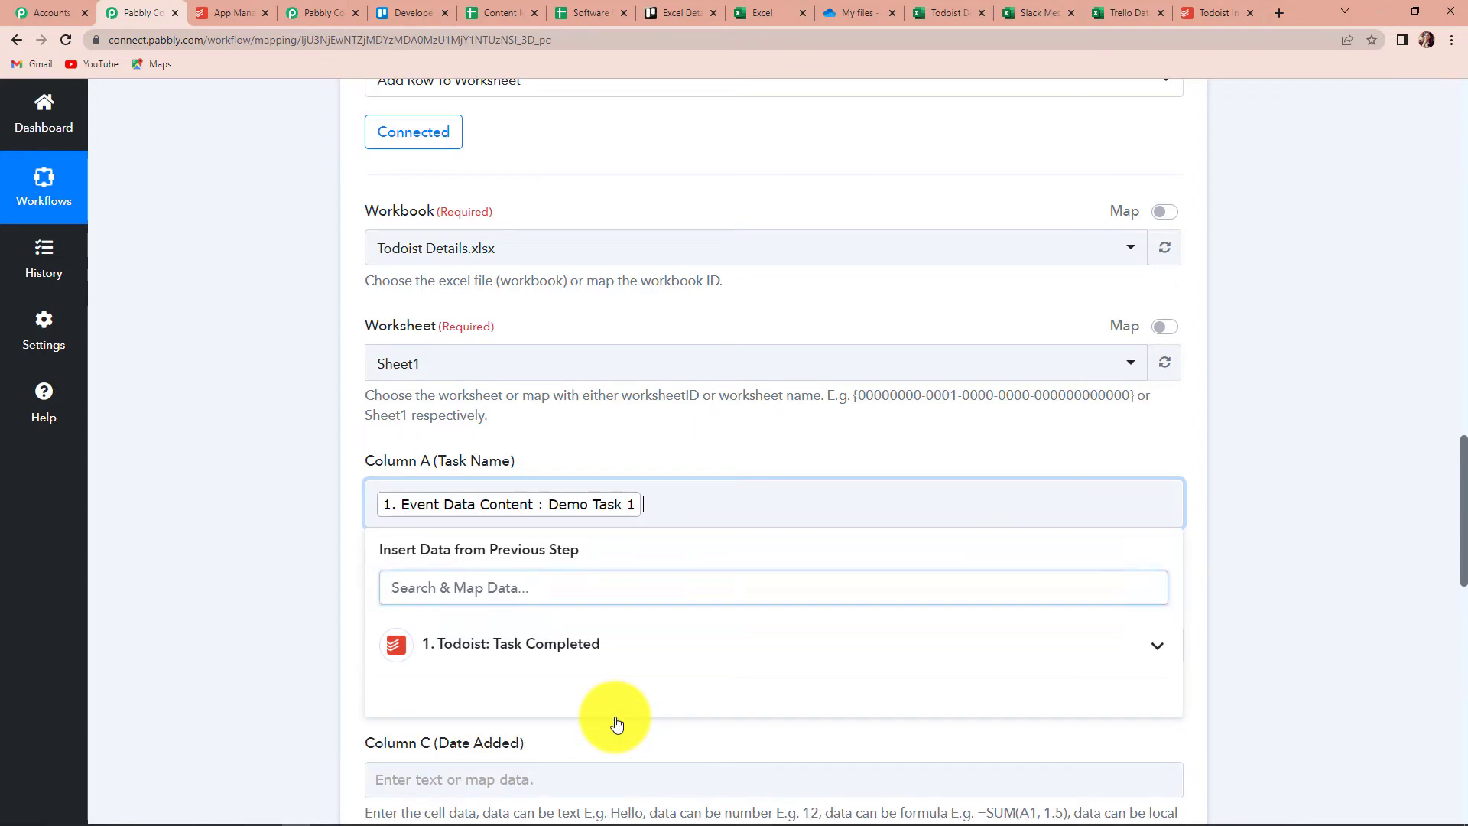
click(241, 624)
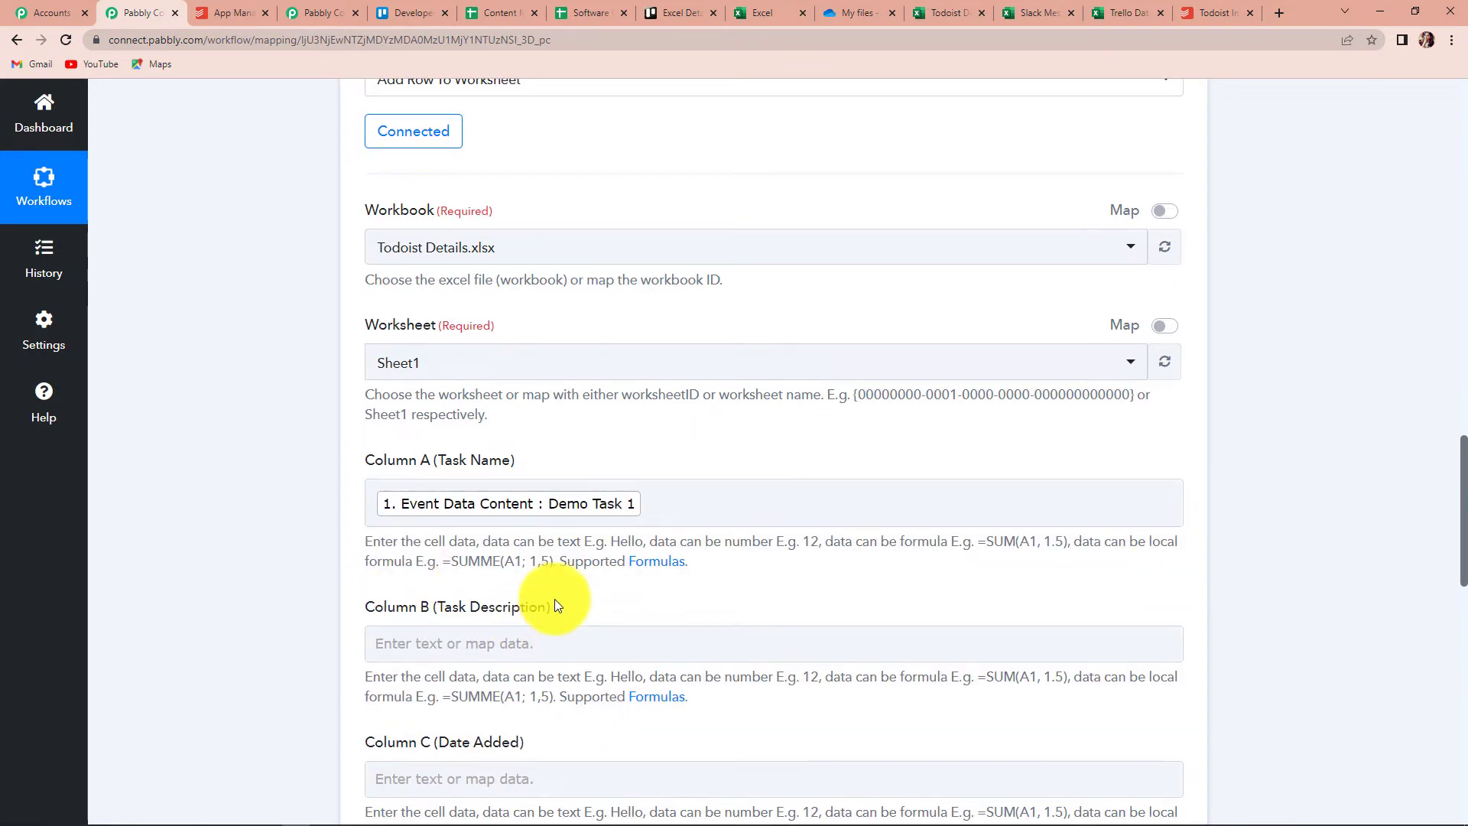
Map Column B (Task Description) to the Todoist trigger's Event Data Description value
scroll(553, 599, down, 1)
click(546, 575)
scroll(543, 572, down, 2)
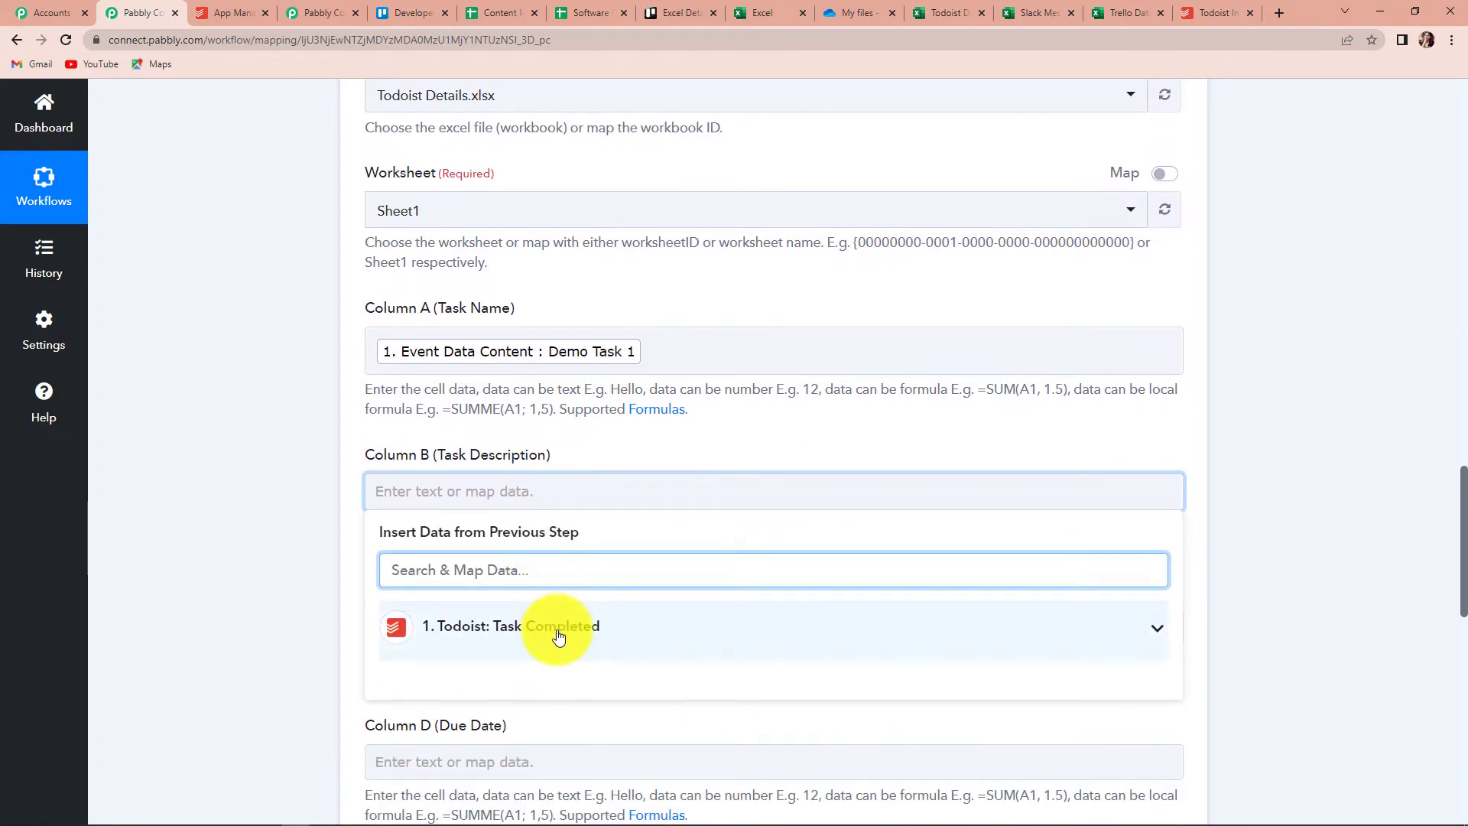
click(559, 636)
text(desc)
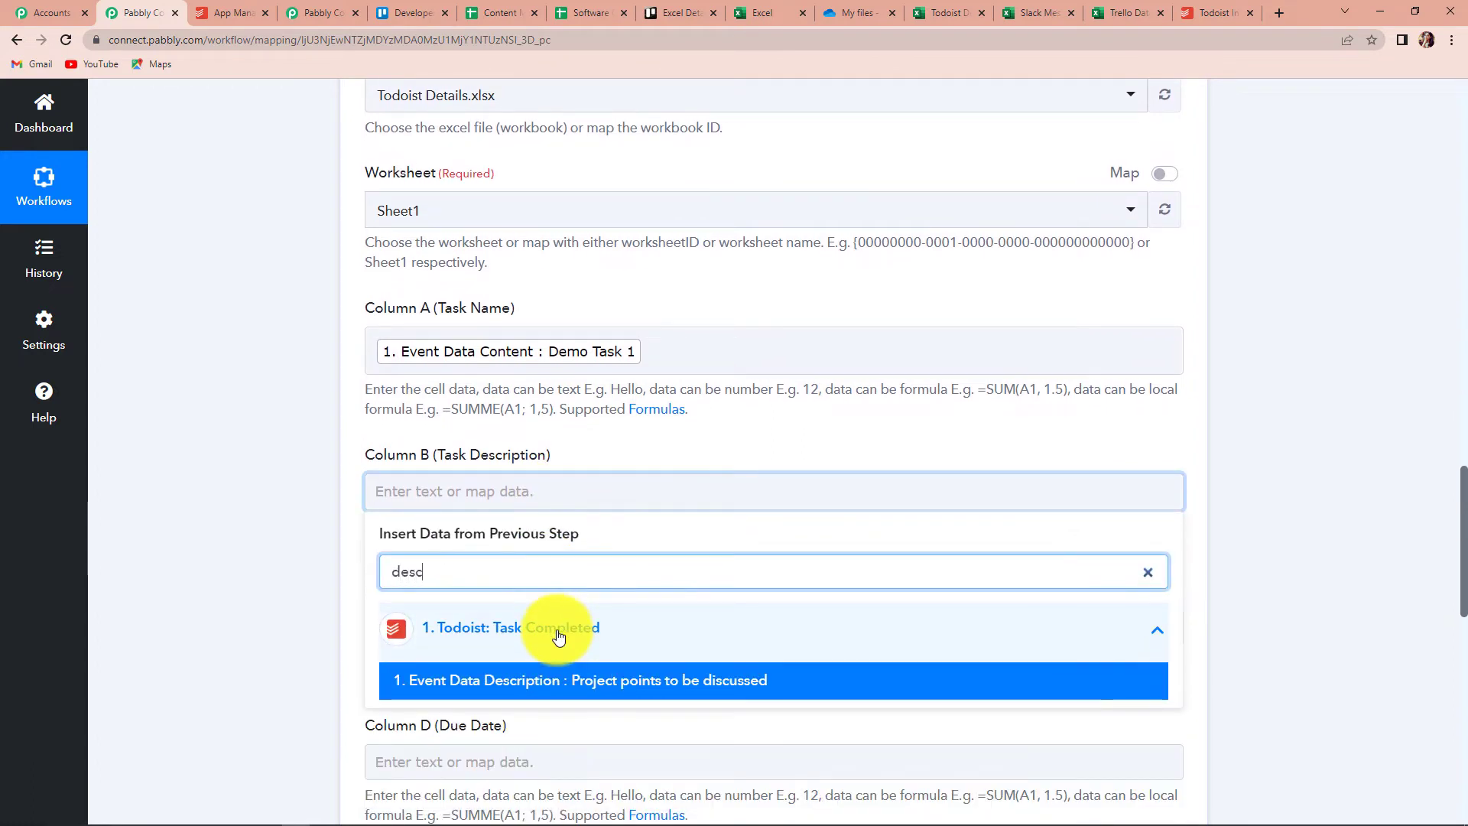
click(643, 683)
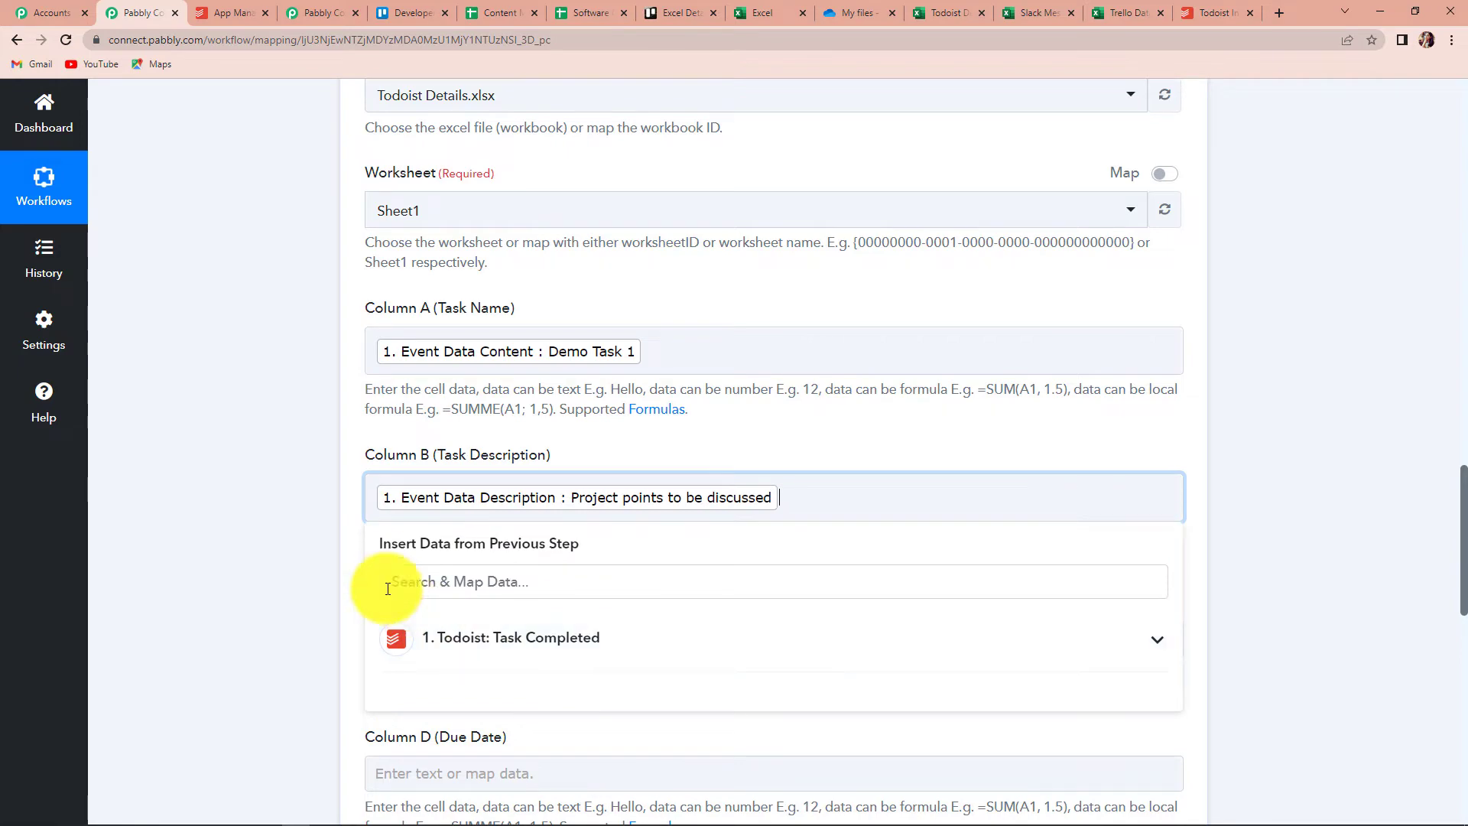
scroll(296, 525, down, 2)
click(296, 525)
Check the date fields in the trigger's received response and insert a Date/Time Formatter action between the trigger and the Excel step
scroll(305, 520, down, 2)
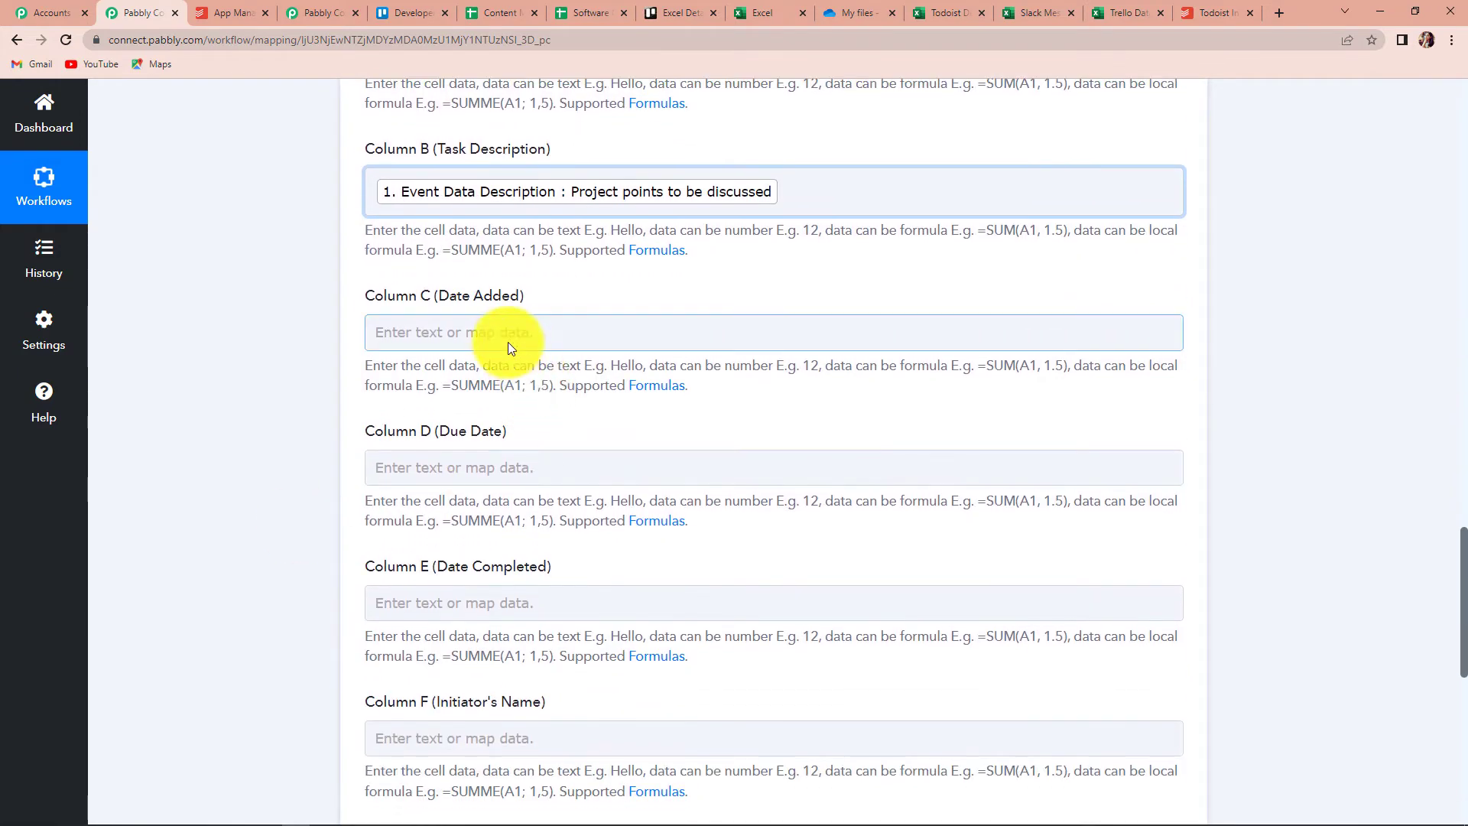
click(511, 329)
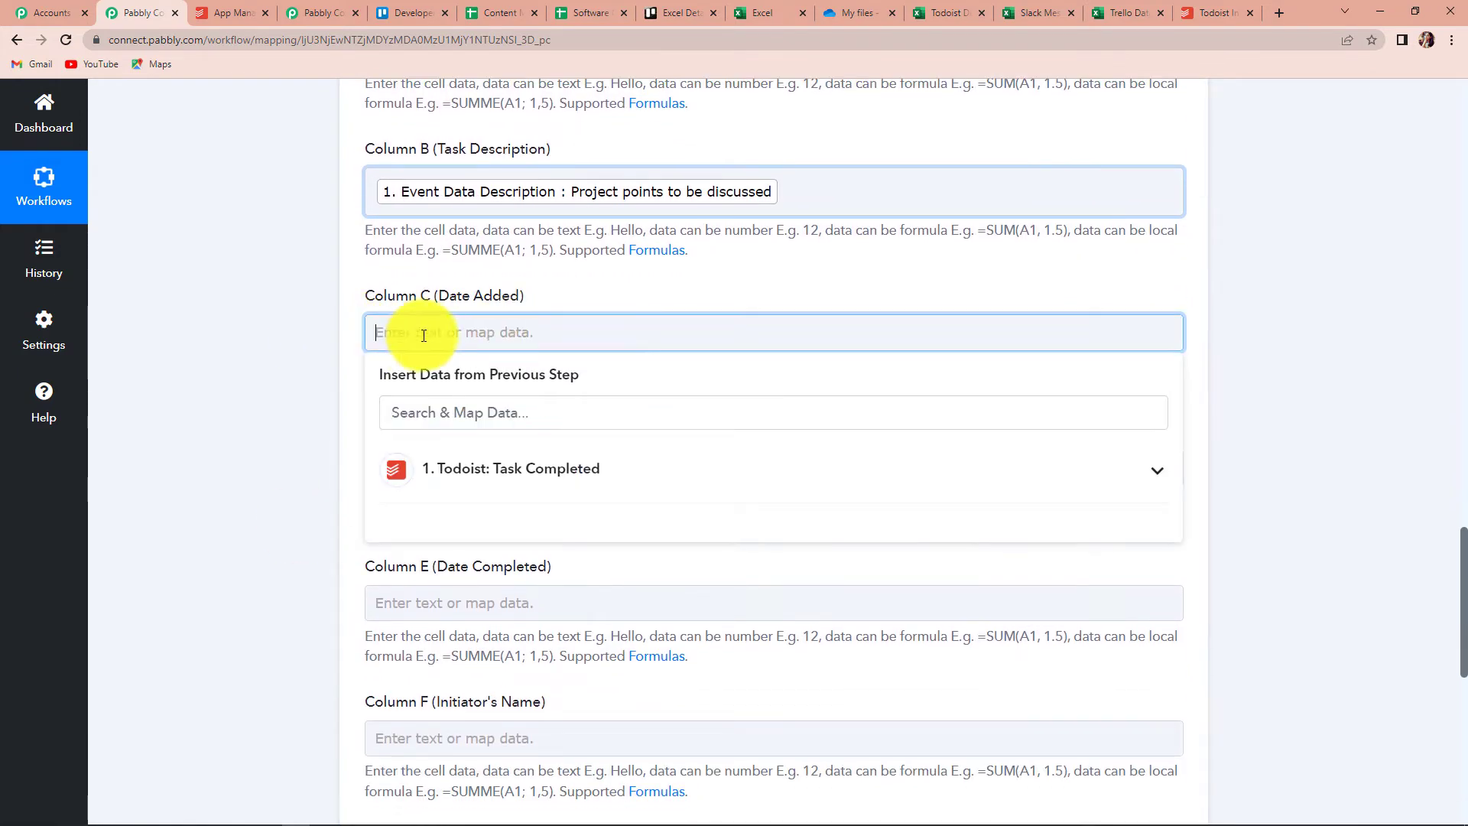
click(327, 357)
scroll(323, 341, up, 4)
scroll(323, 341, up, 15)
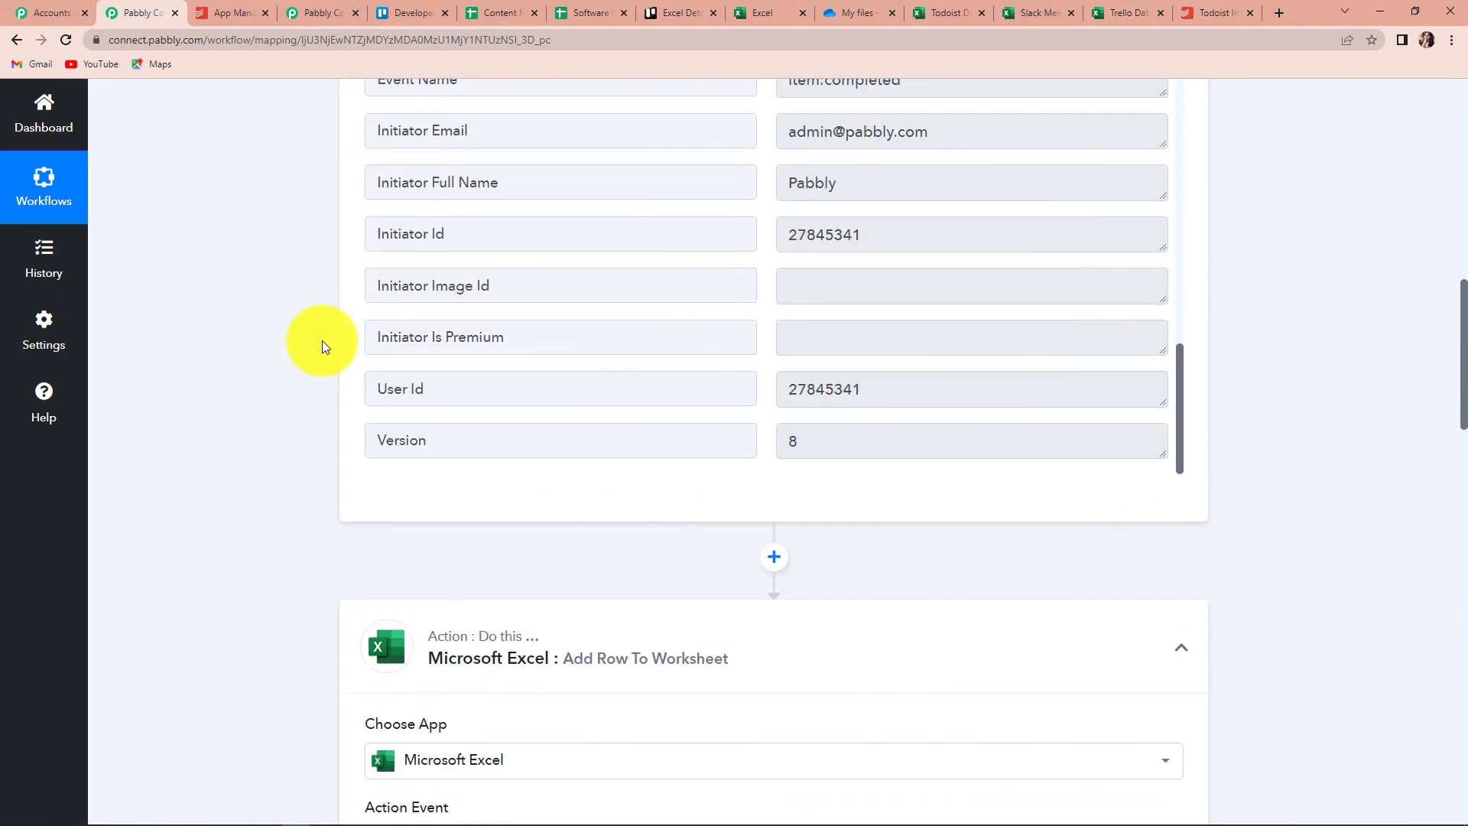
scroll(895, 501, up, 12)
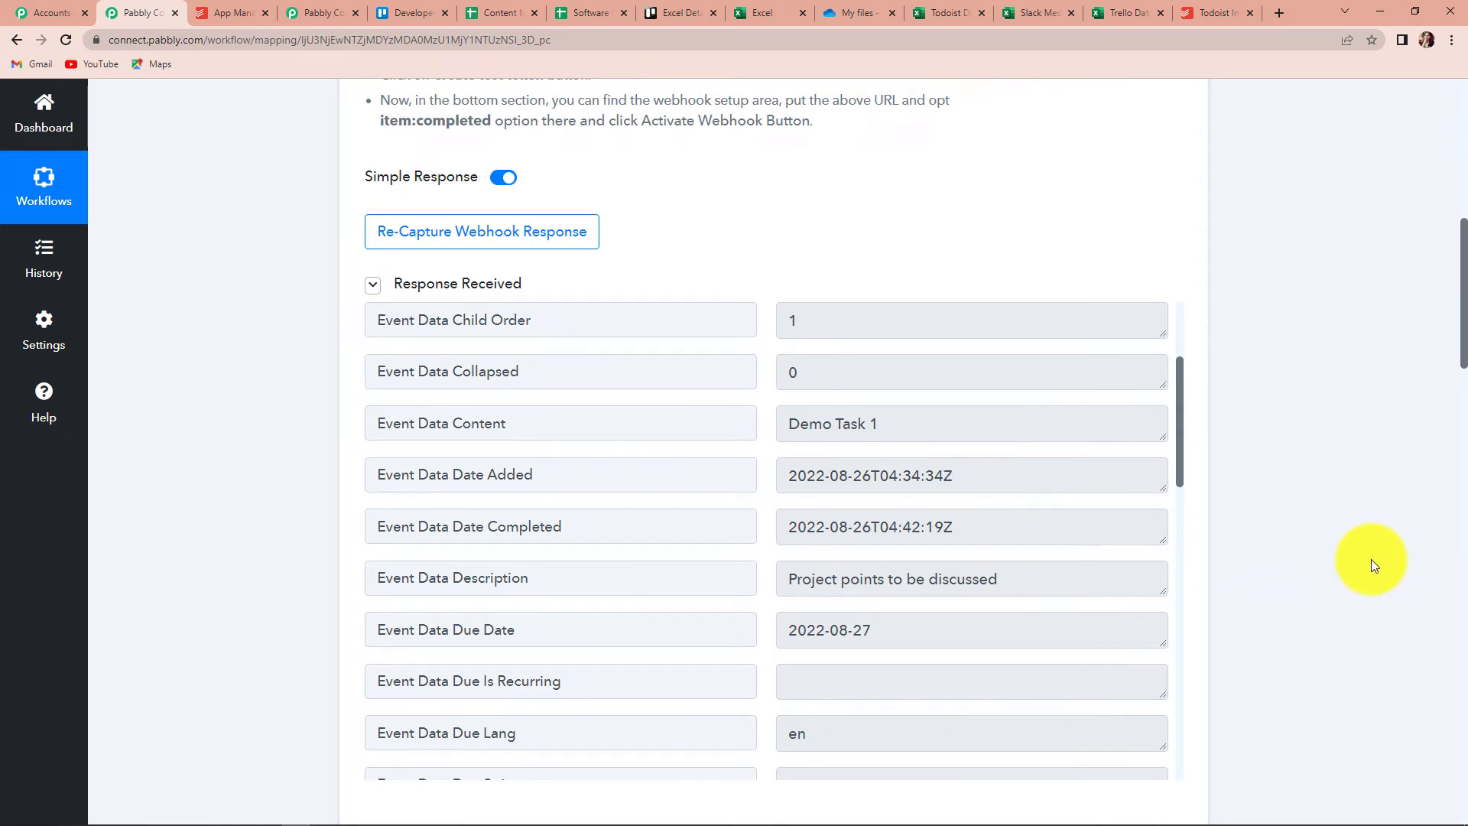
scroll(1371, 563, down, 5)
click(778, 483)
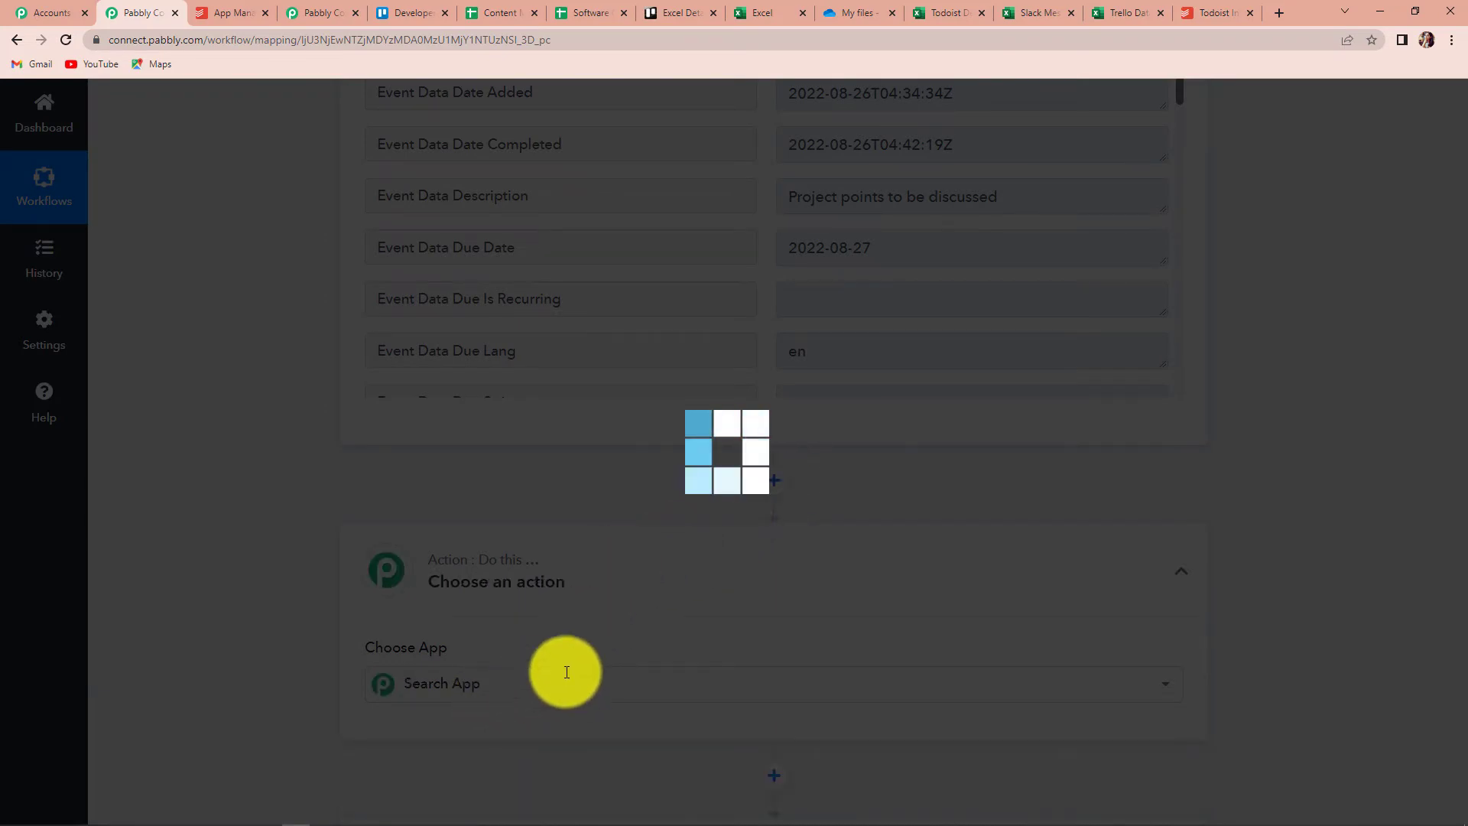
click(538, 676)
scroll(426, 452, down, 3)
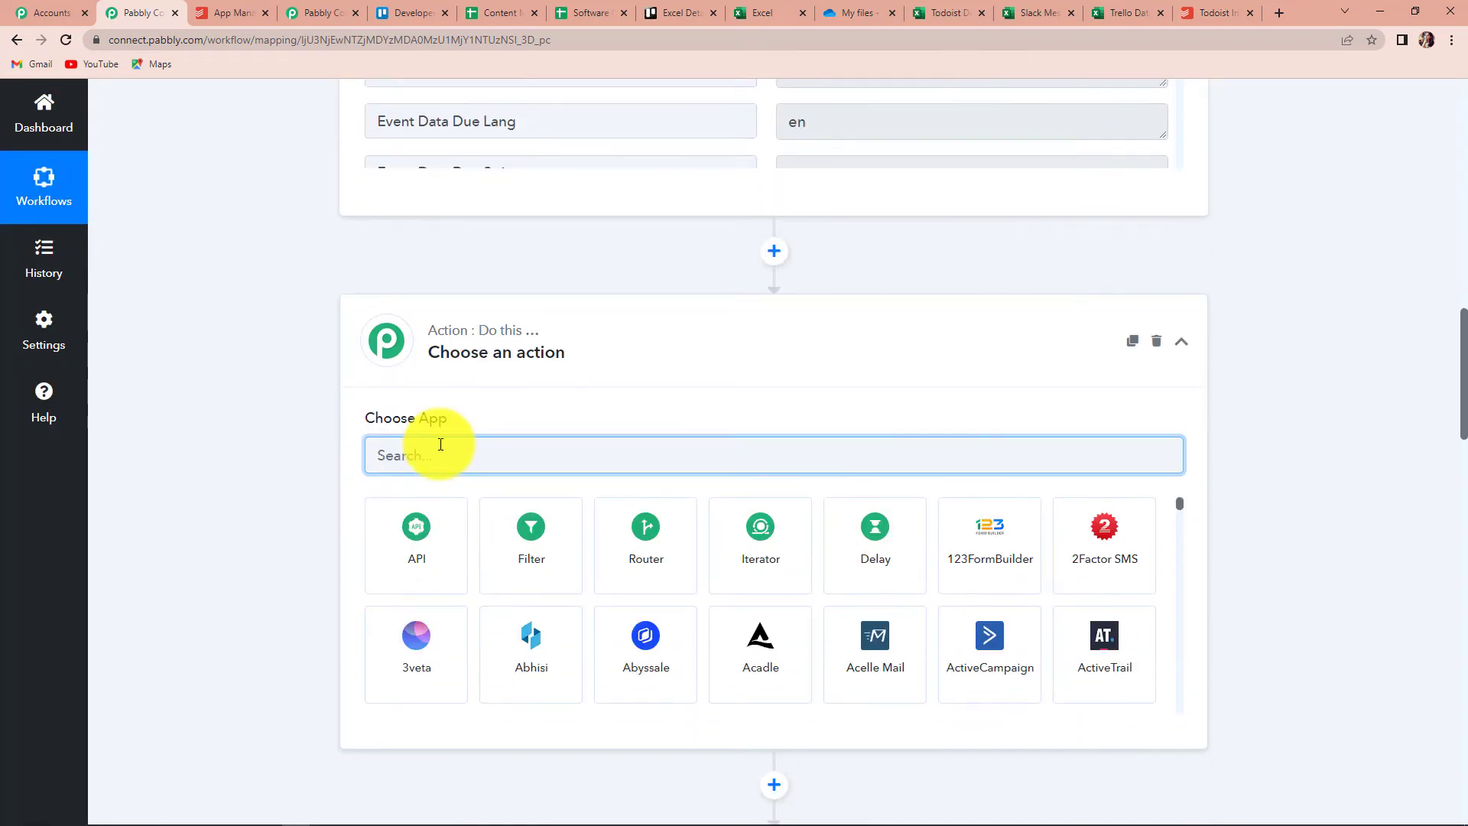
text(date)
click(431, 528)
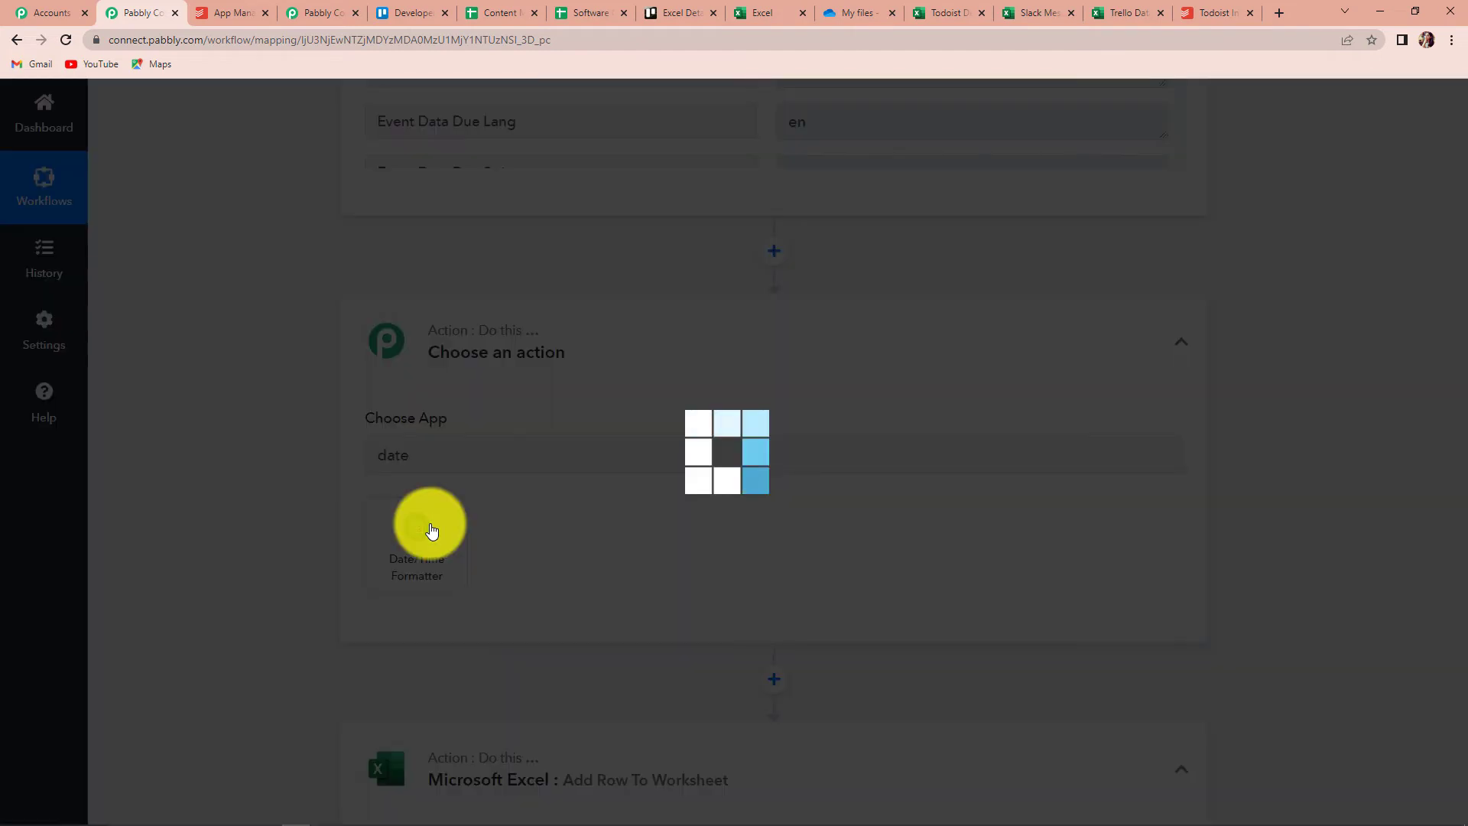
Set the Date/Time Formatter's action event to Format Date Only and connect it
click(420, 544)
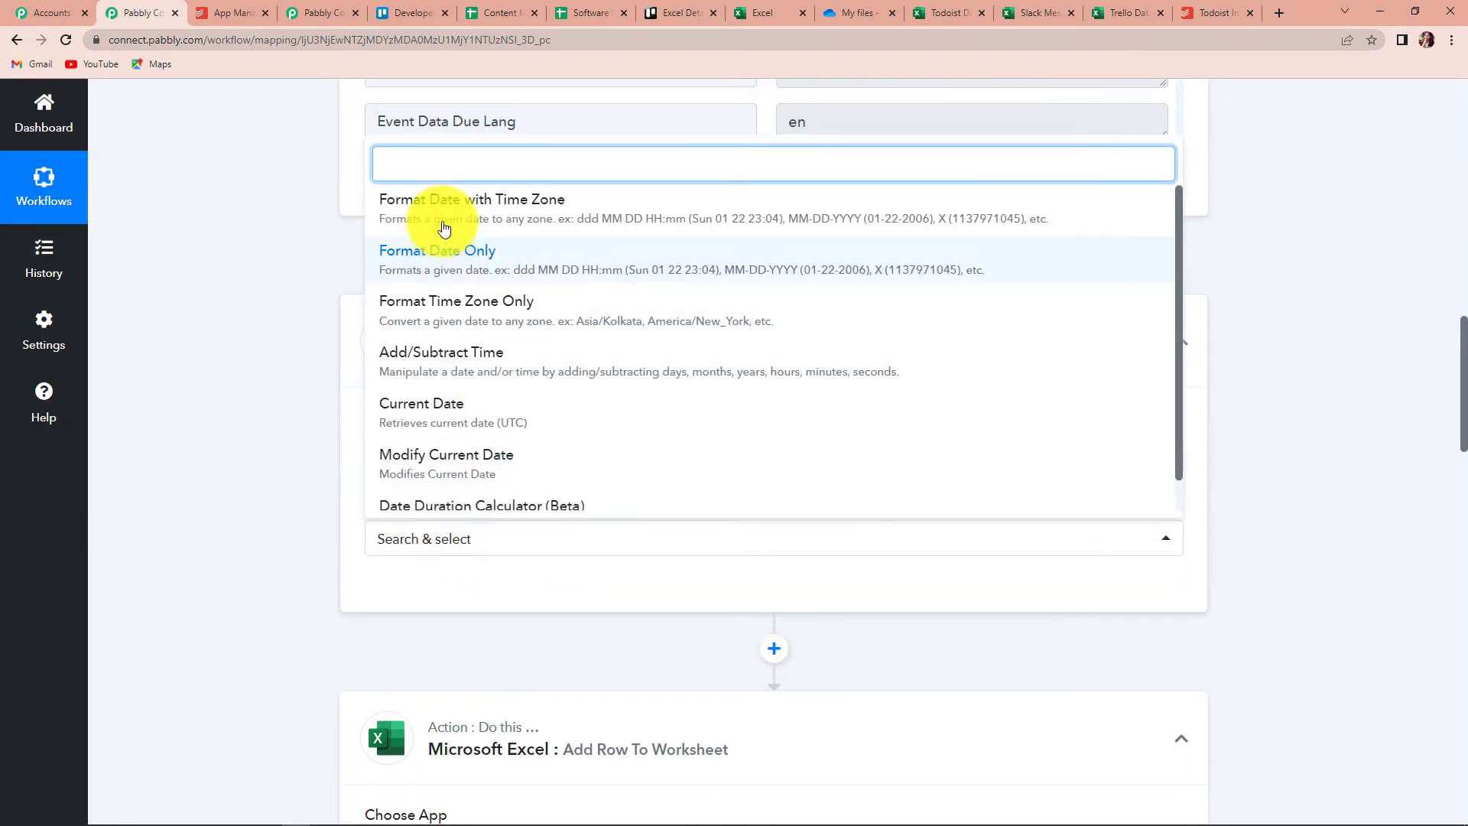
click(494, 255)
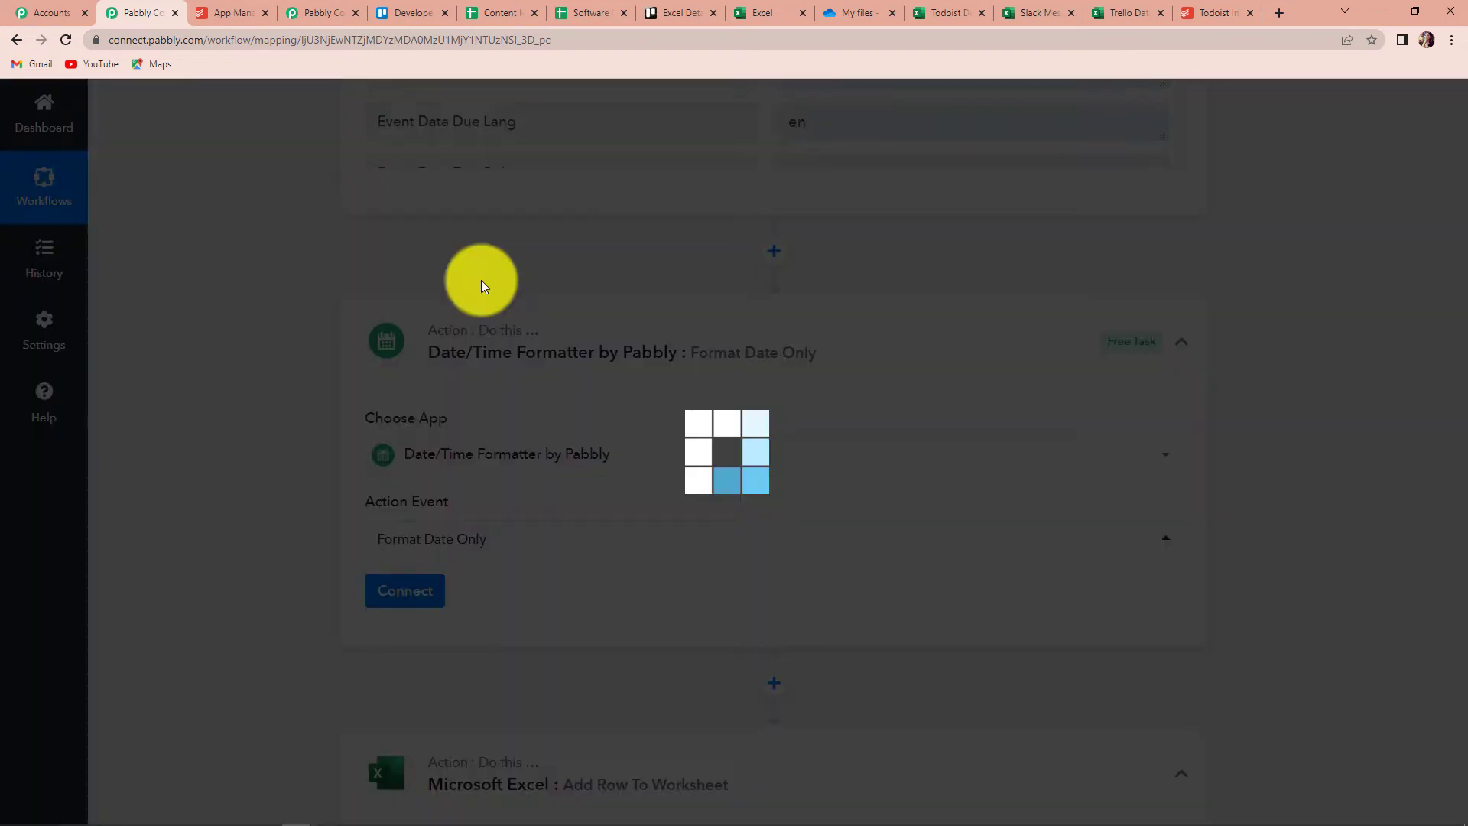
click(403, 595)
Map the formatter's Date field to the Todoist trigger's Event Data Date Added value
scroll(632, 581, down, 4)
click(424, 401)
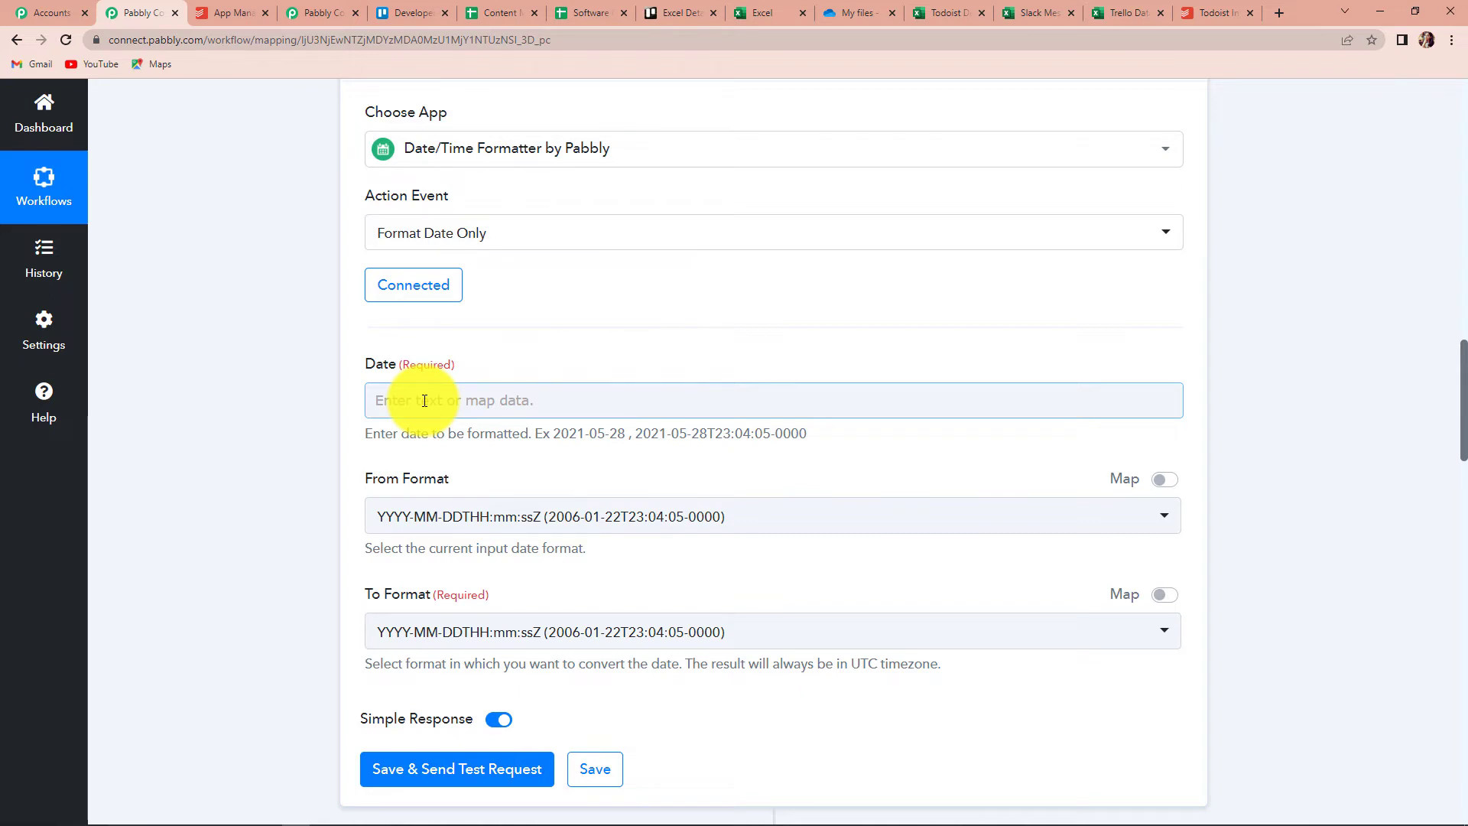
click(425, 401)
scroll(691, 647, down, 2)
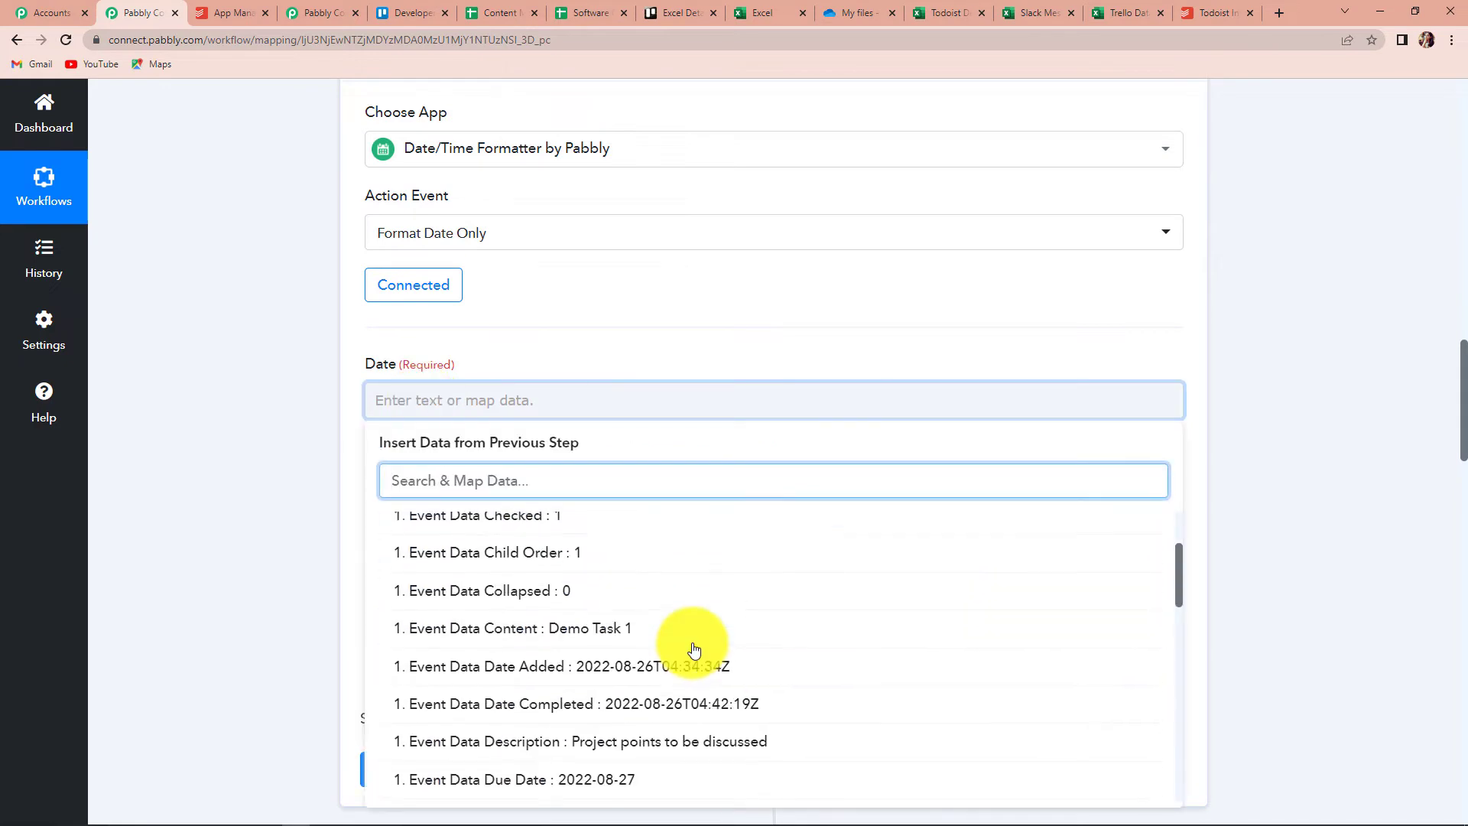
click(575, 679)
Set the formatter's To Format to YYYY-MM-DD, then save it and send a test request
scroll(259, 517, down, 1)
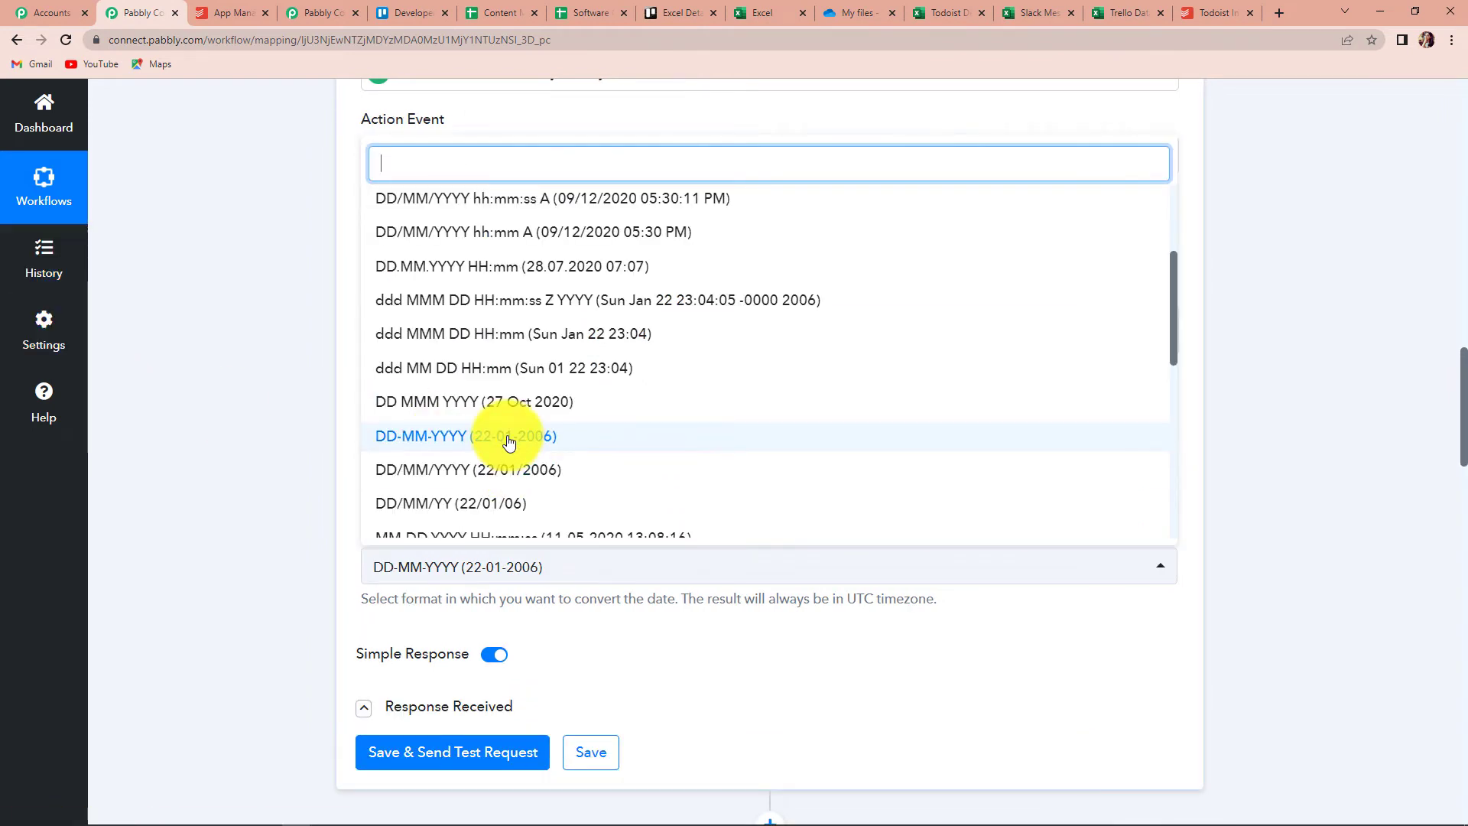
scroll(509, 444, up, 3)
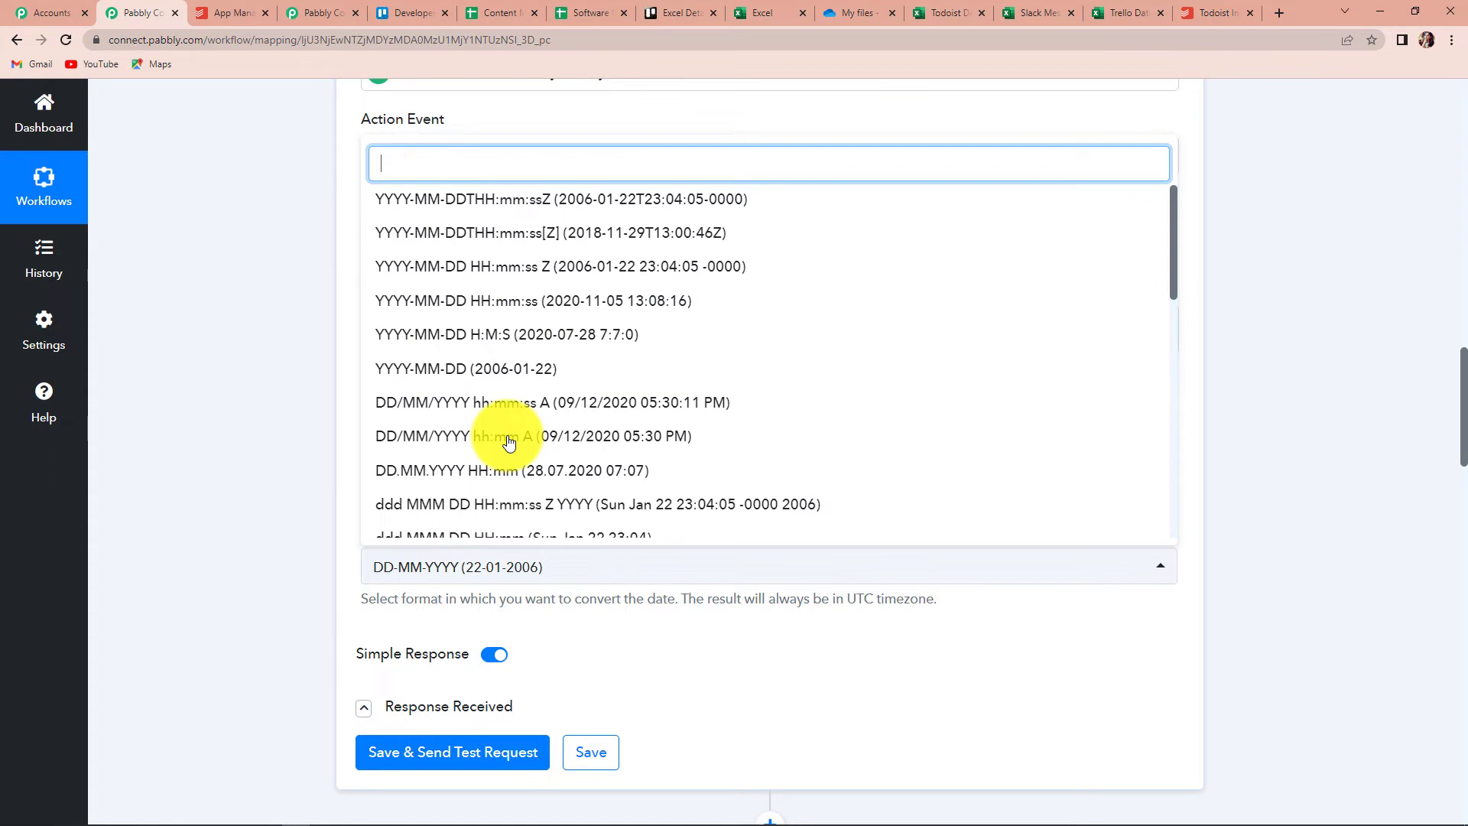
click(442, 371)
scroll(245, 442, down, 4)
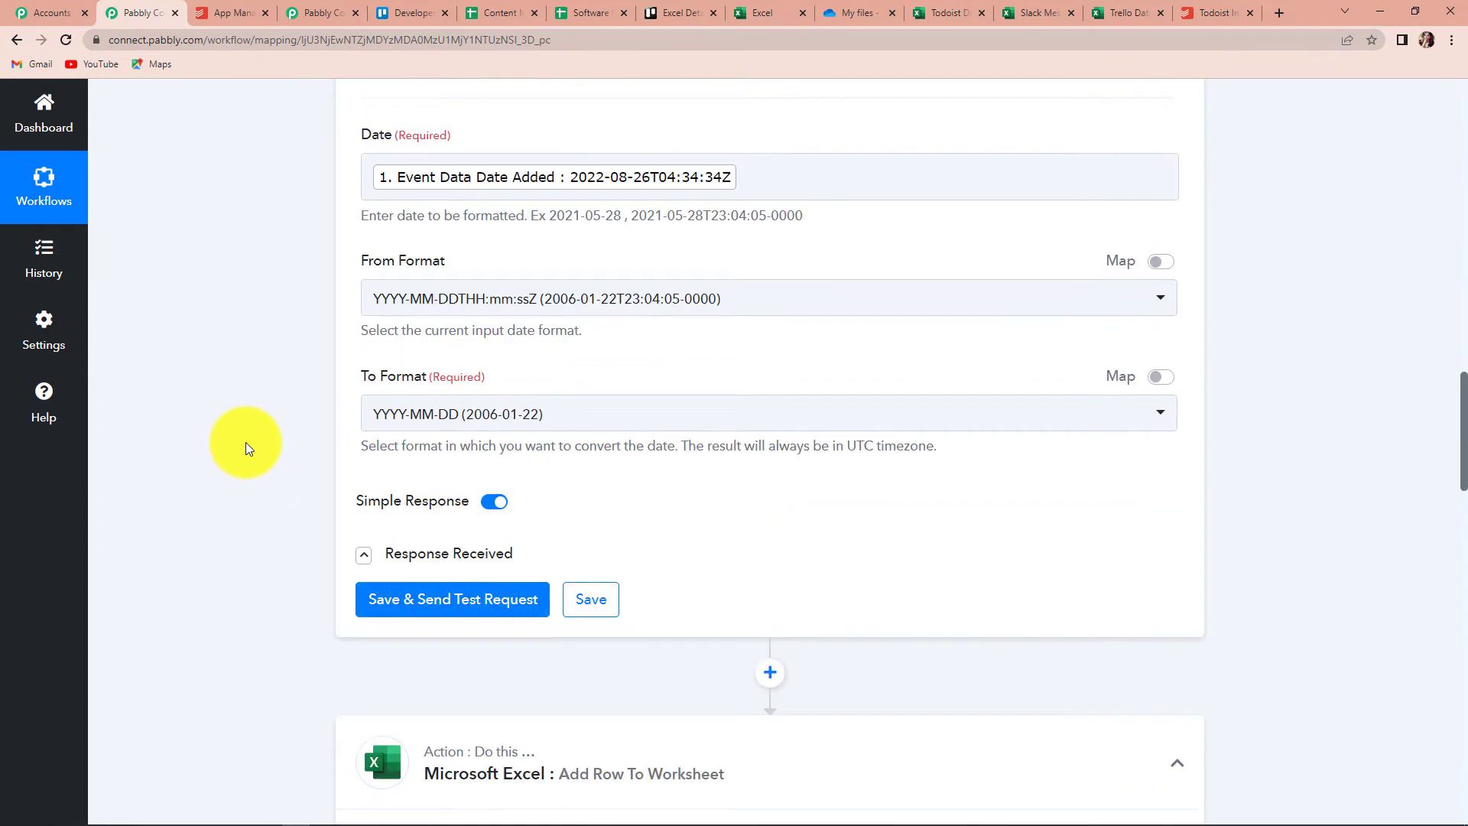
click(450, 448)
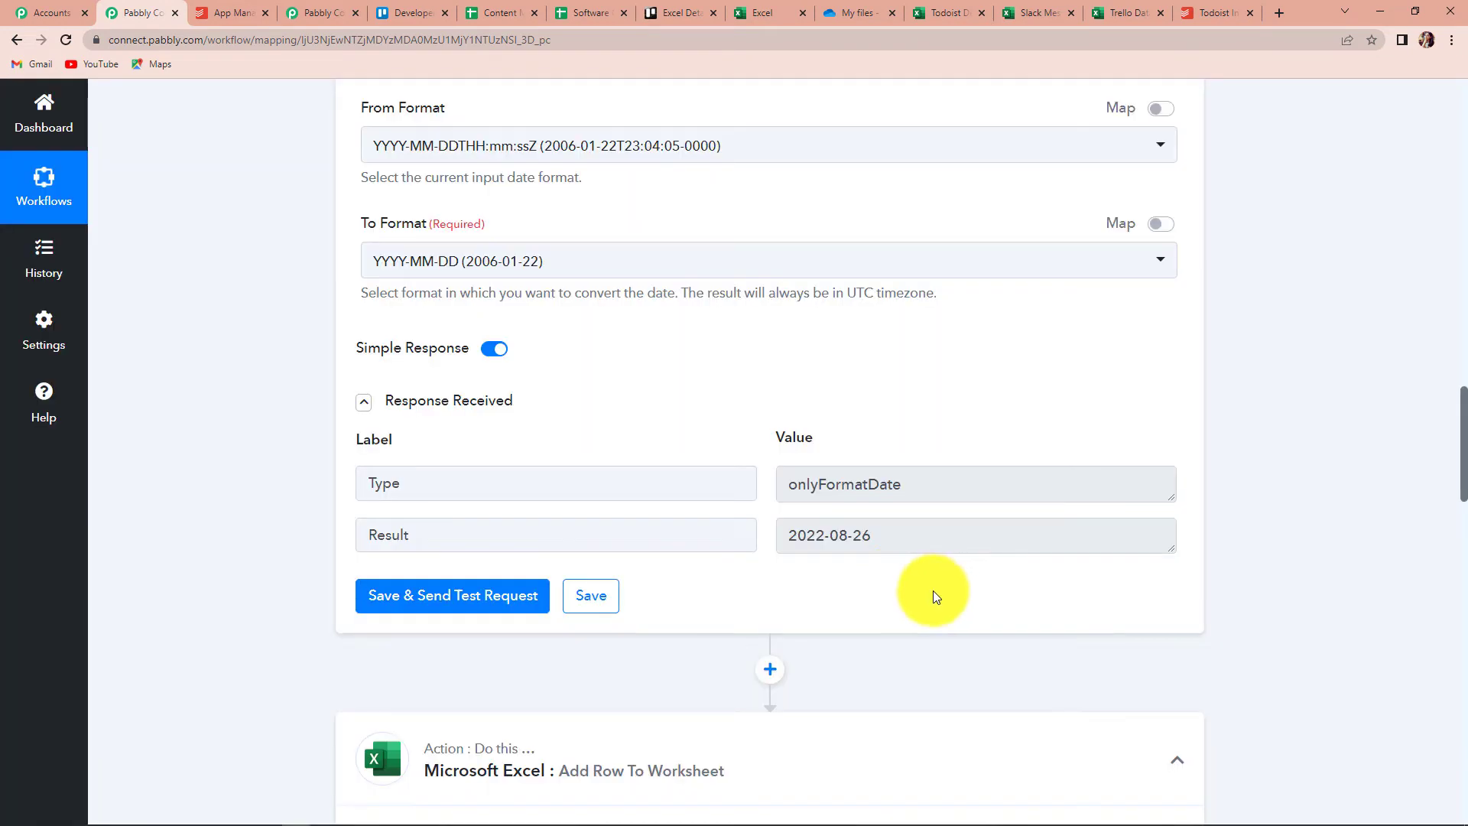
Insert a second Date/Time Formatter action before the Excel step, choose Format Date Only as its action event, and connect it
scroll(263, 463, down, 3)
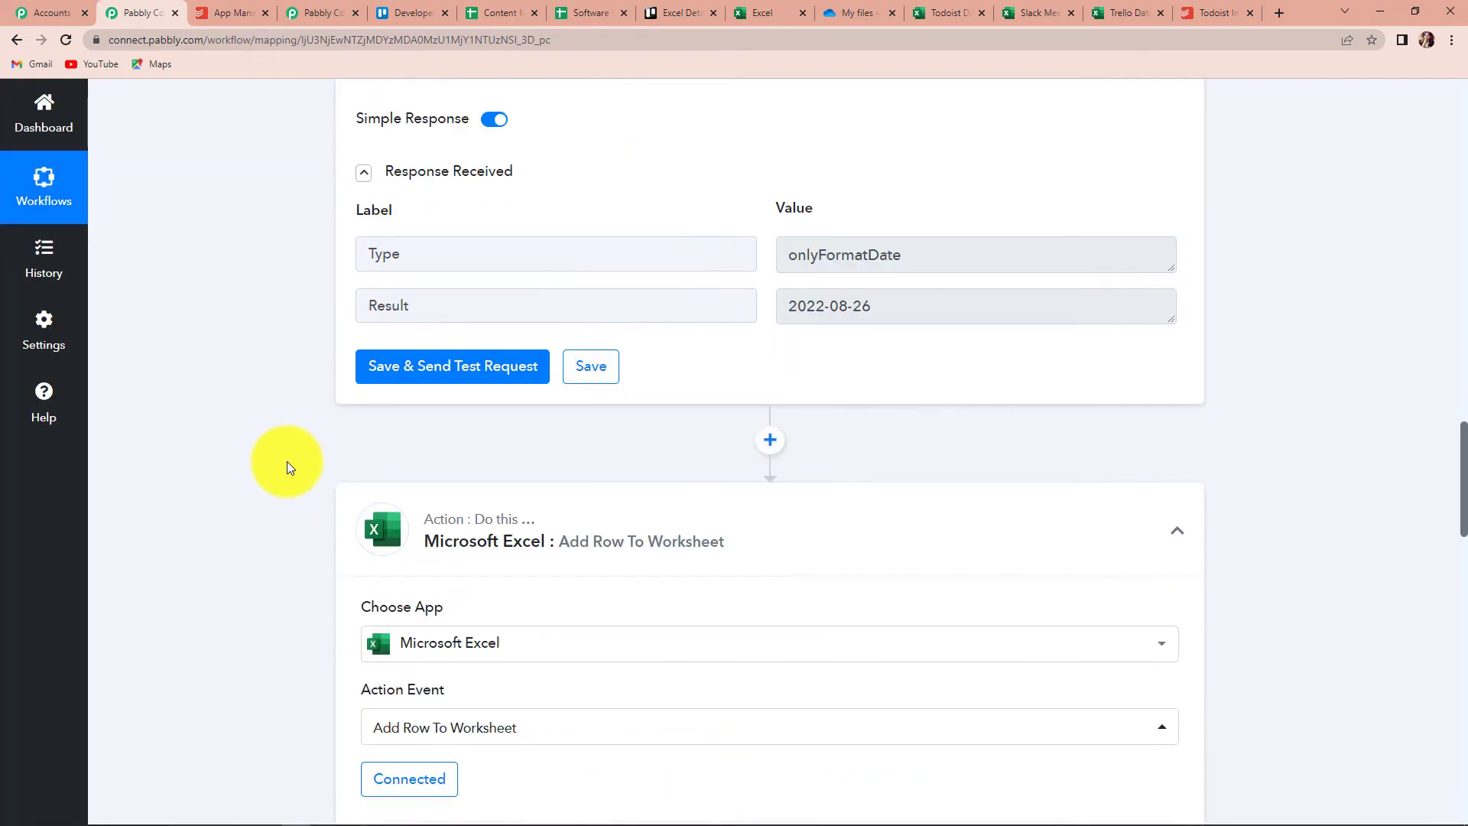
click(764, 441)
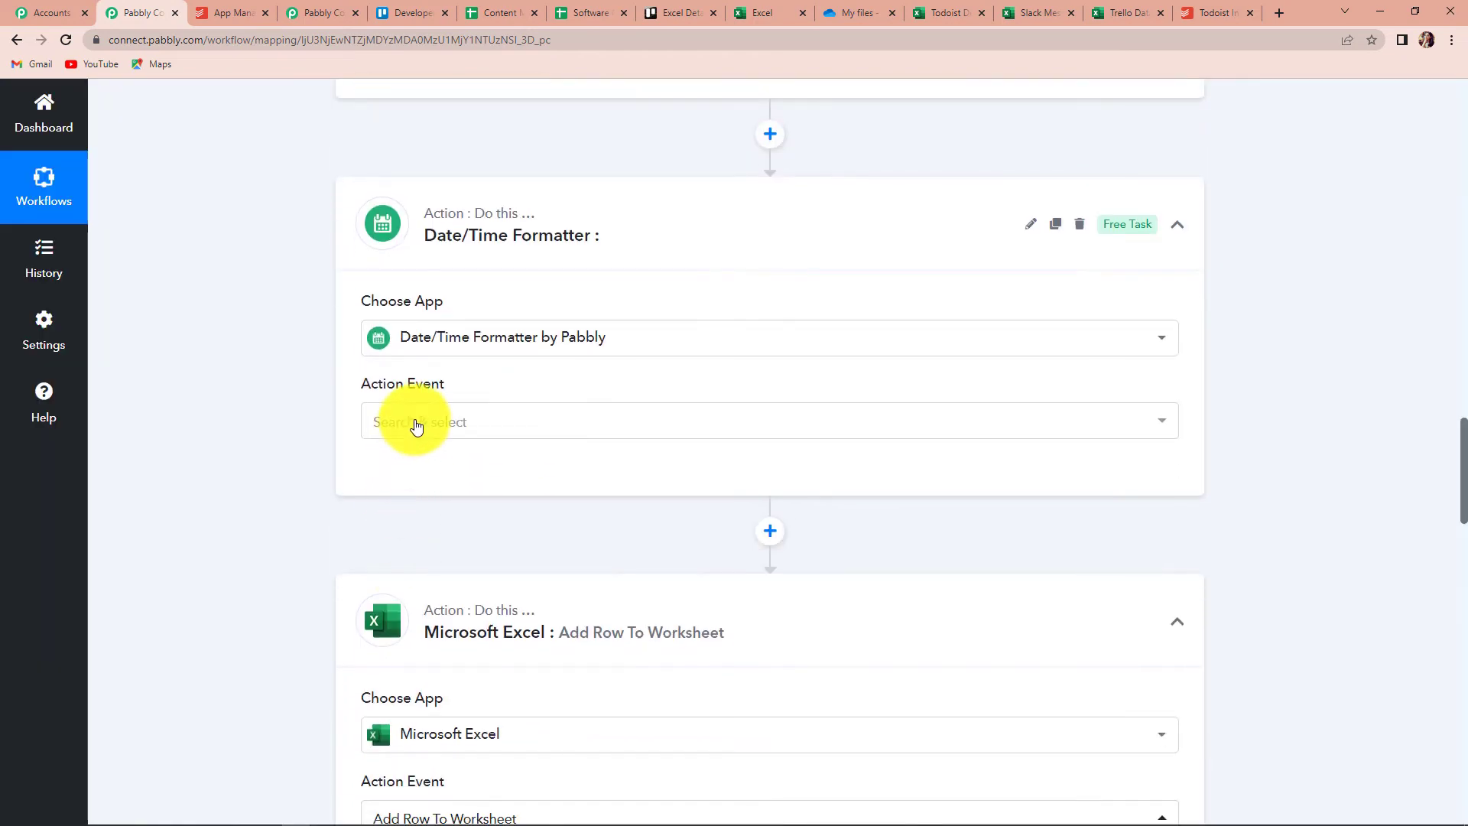
click(414, 425)
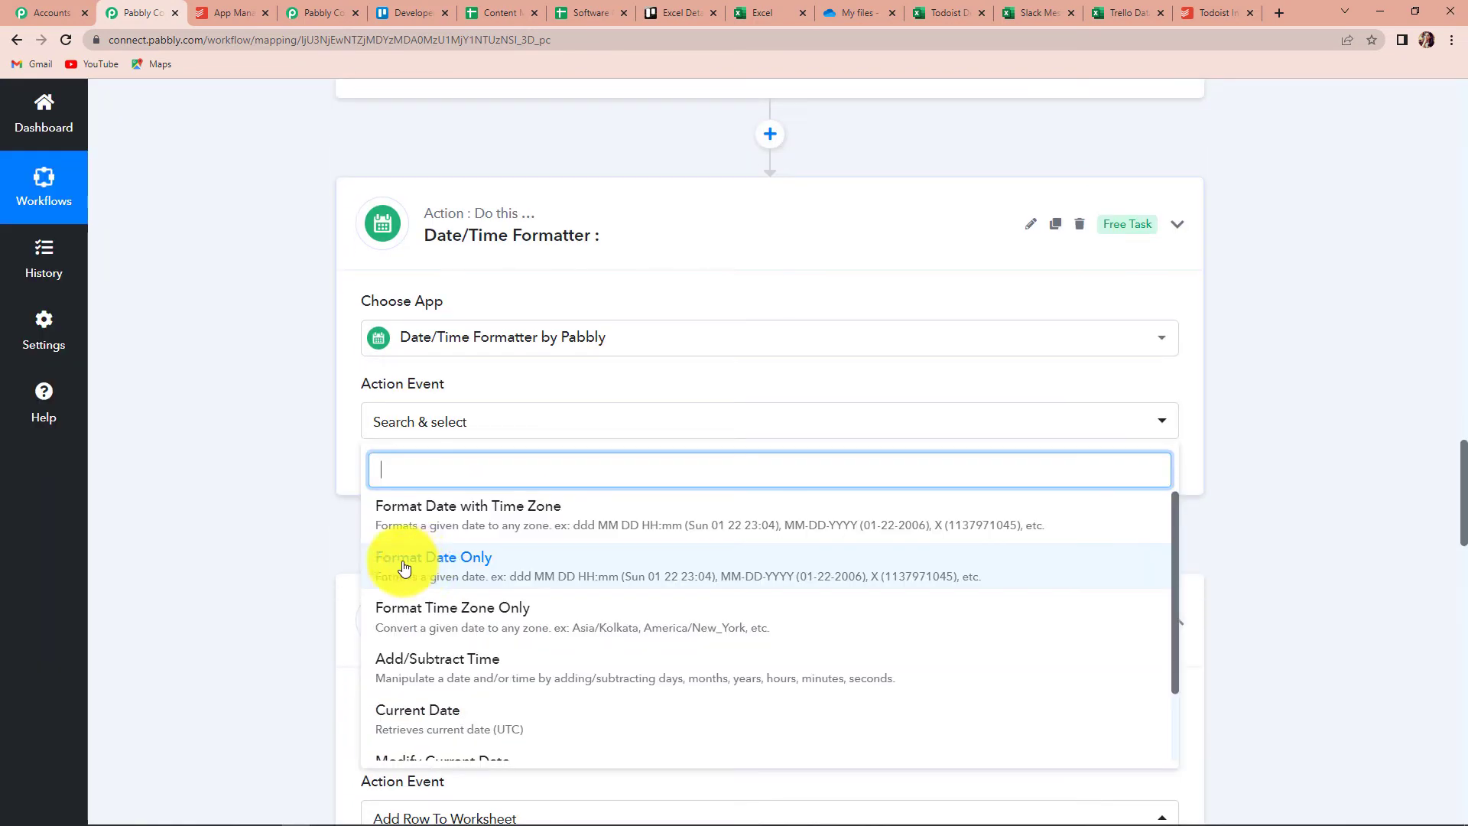
click(484, 566)
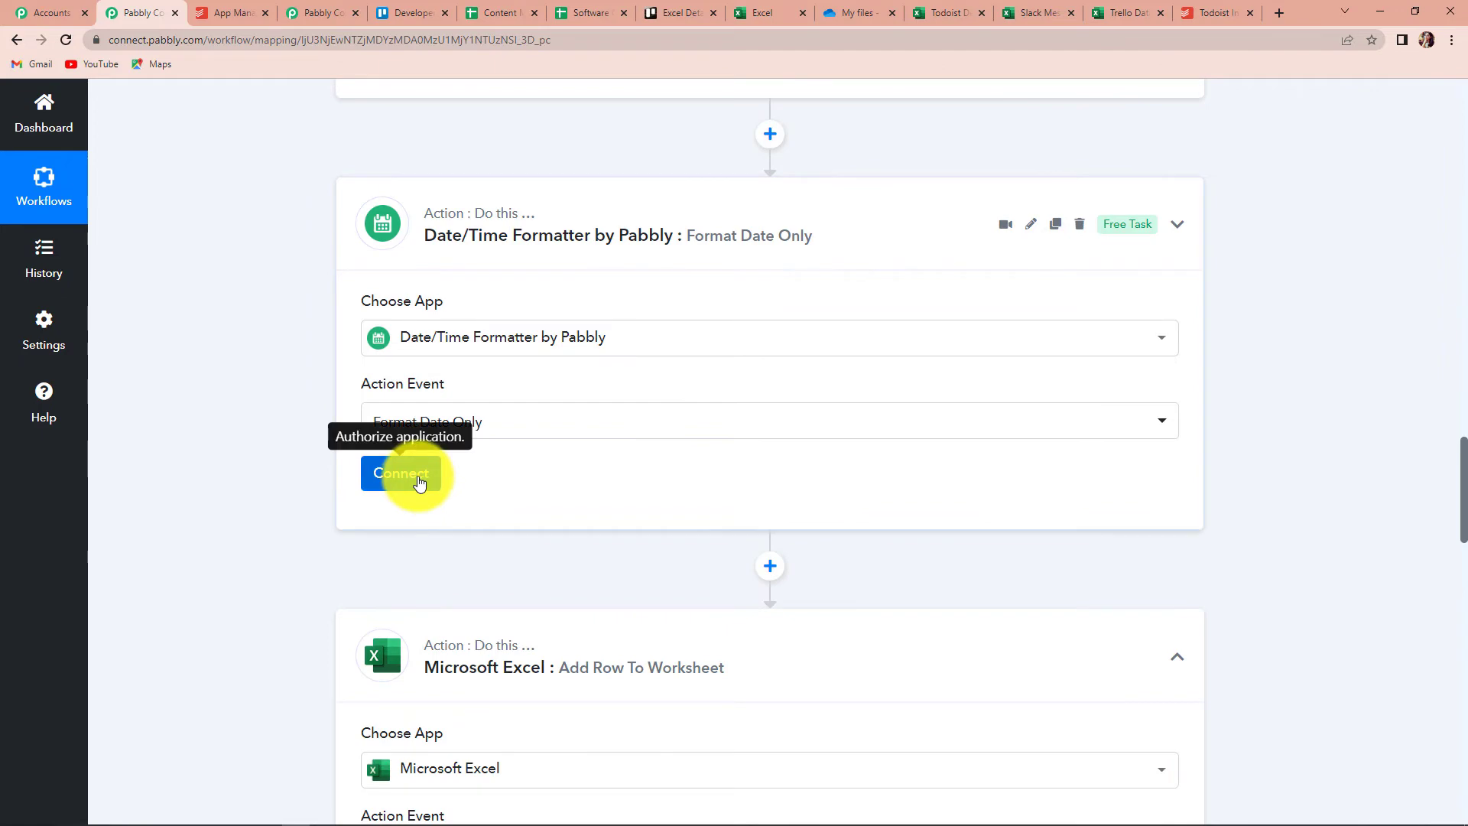
click(405, 474)
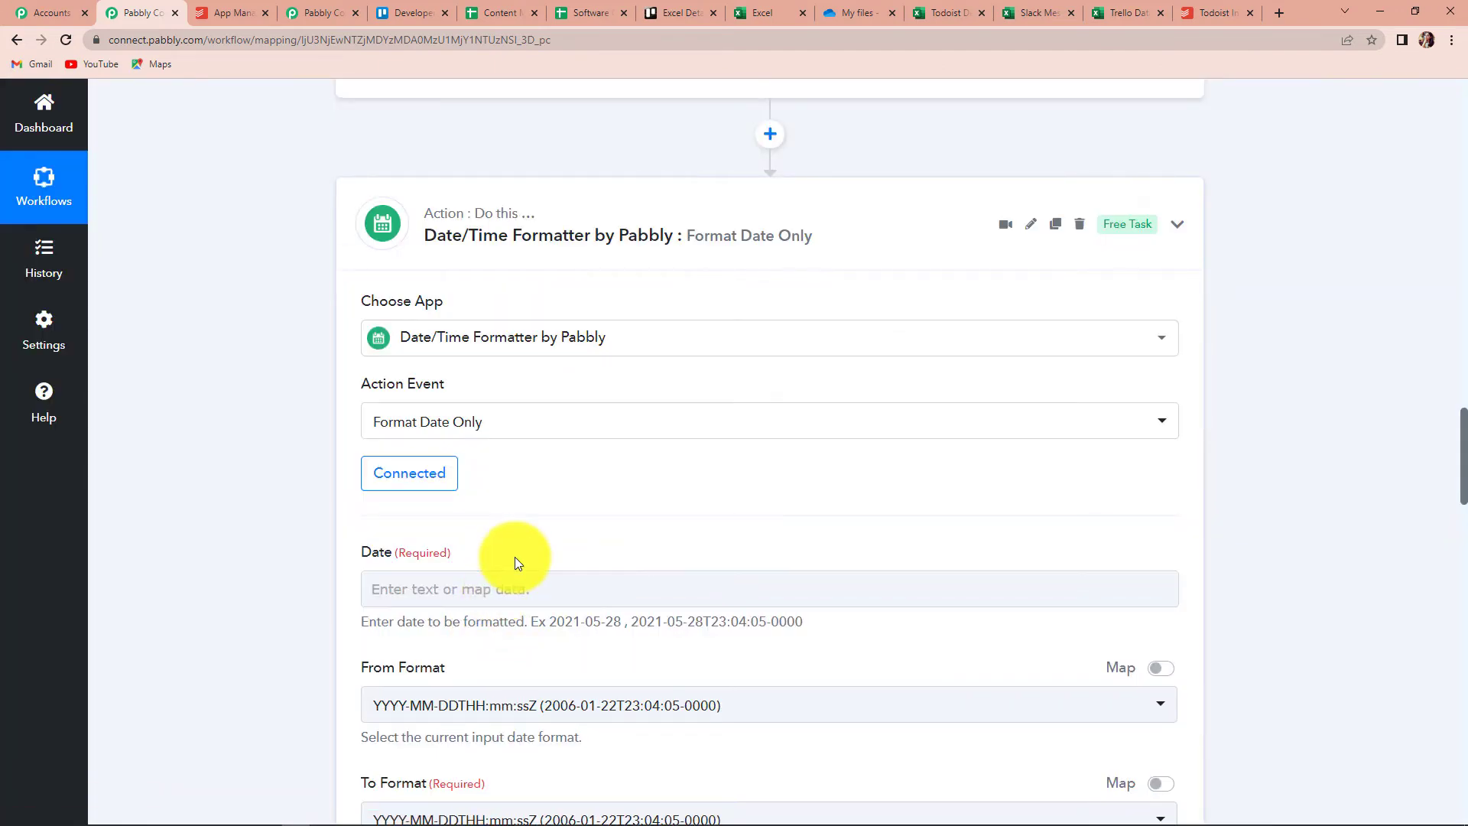
Map the second formatter's Date field to the Todoist trigger's Event Data Date Completed value
scroll(505, 551, down, 2)
click(475, 430)
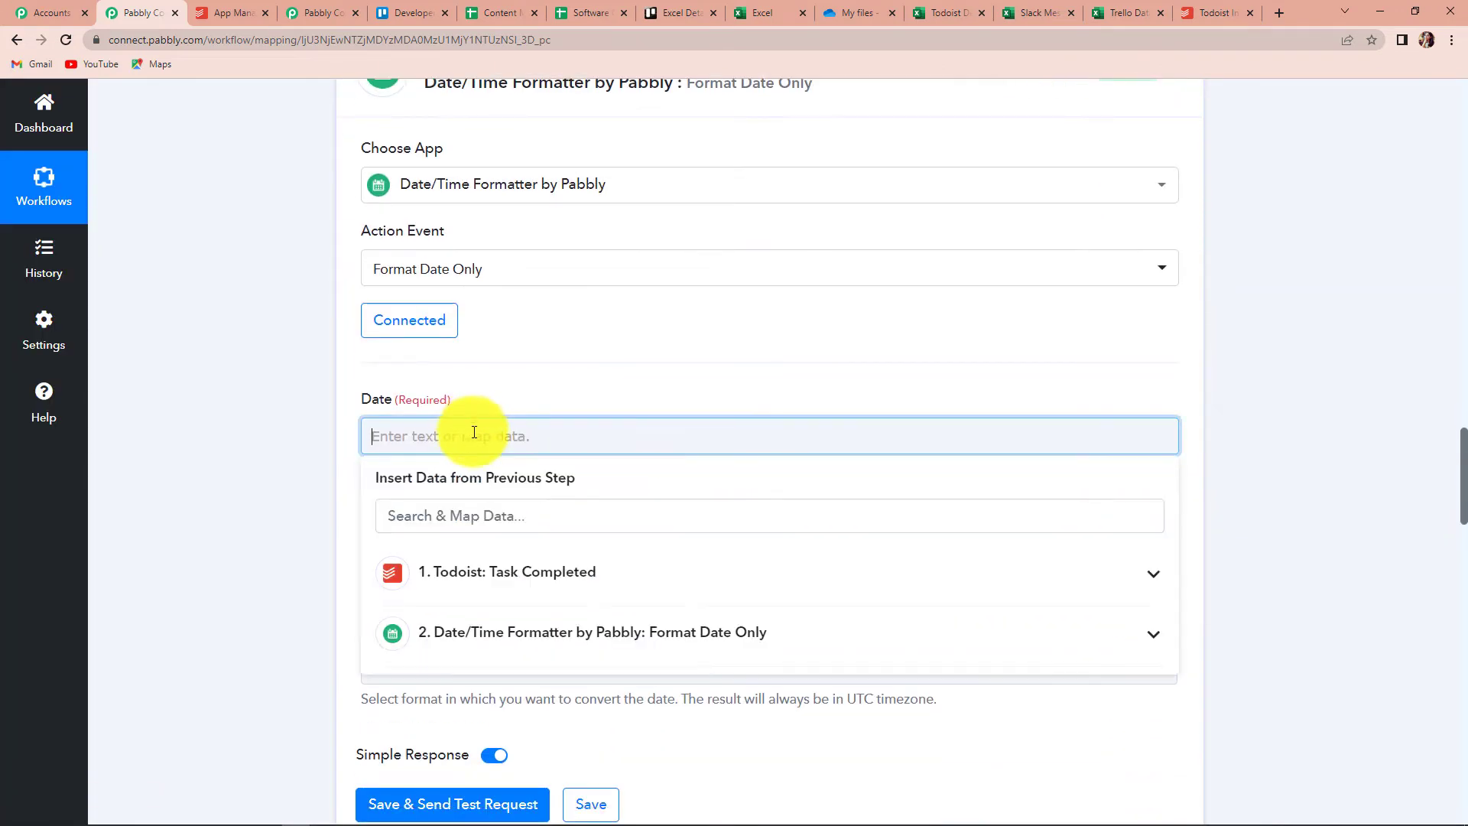
click(509, 583)
scroll(509, 582, down, 3)
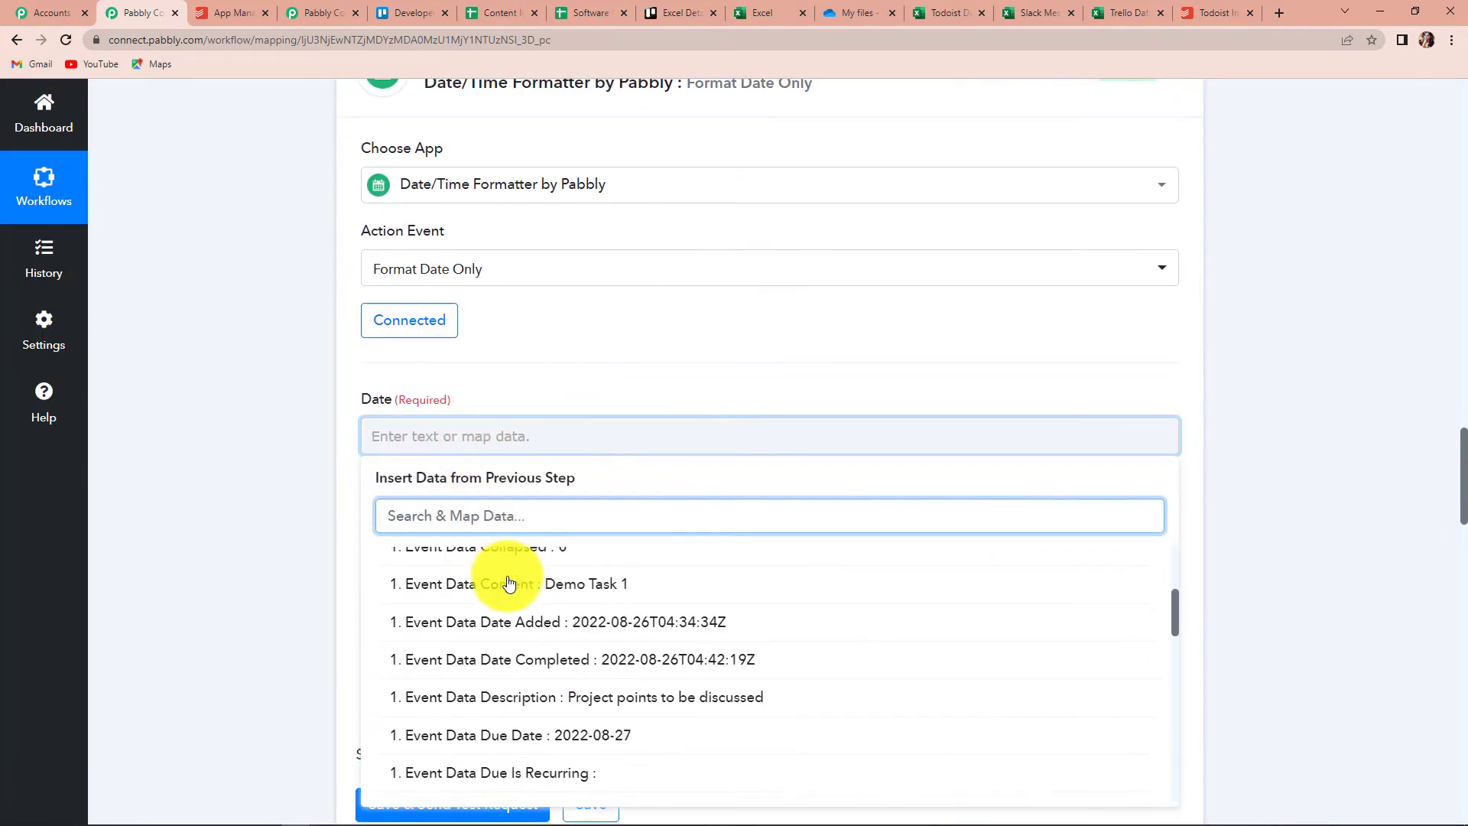
click(515, 670)
click(269, 491)
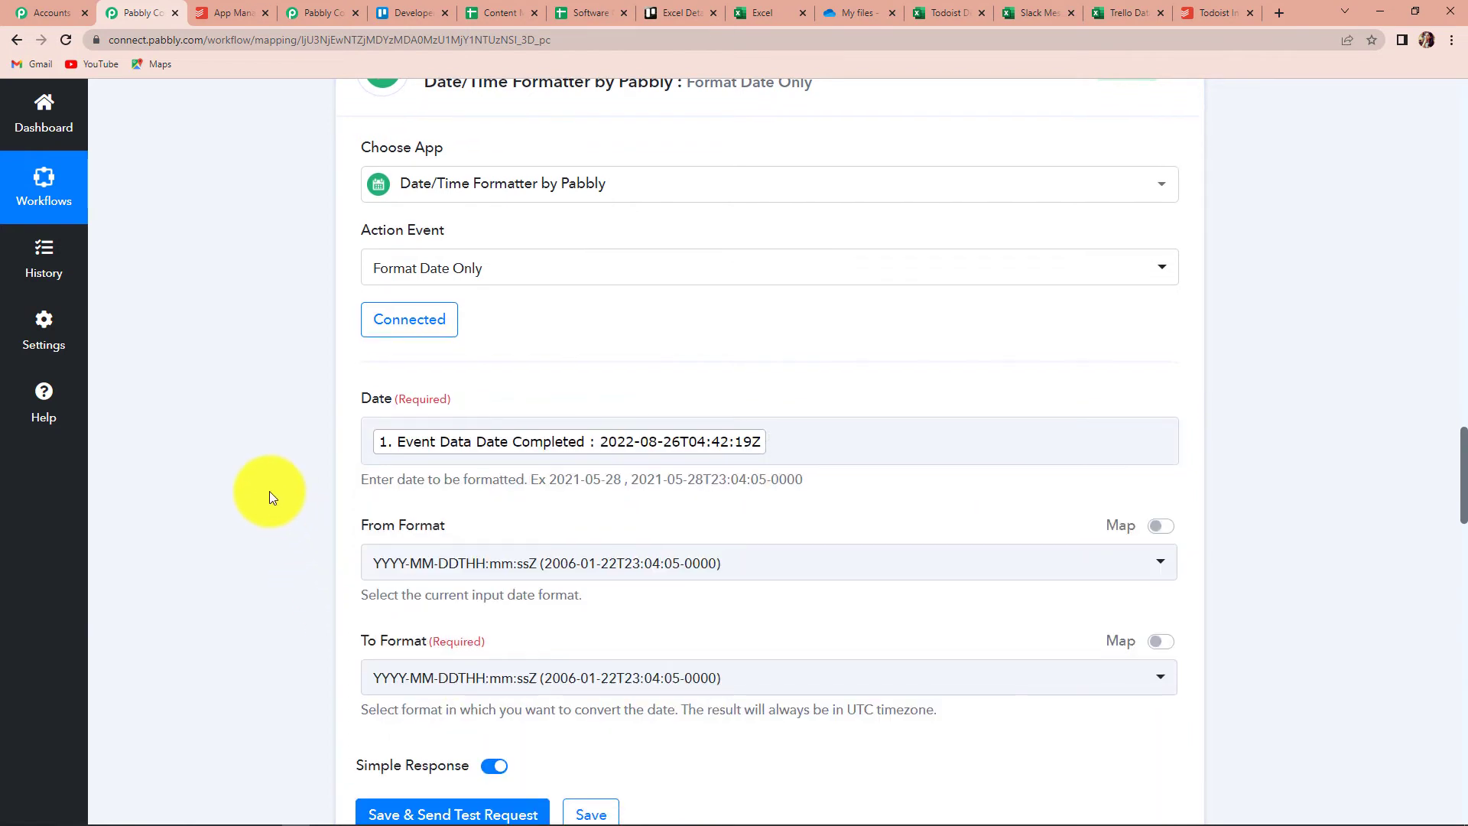
Set the To Format of the completion-date formatter to YYYY-MM-DD
scroll(269, 491, down, 2)
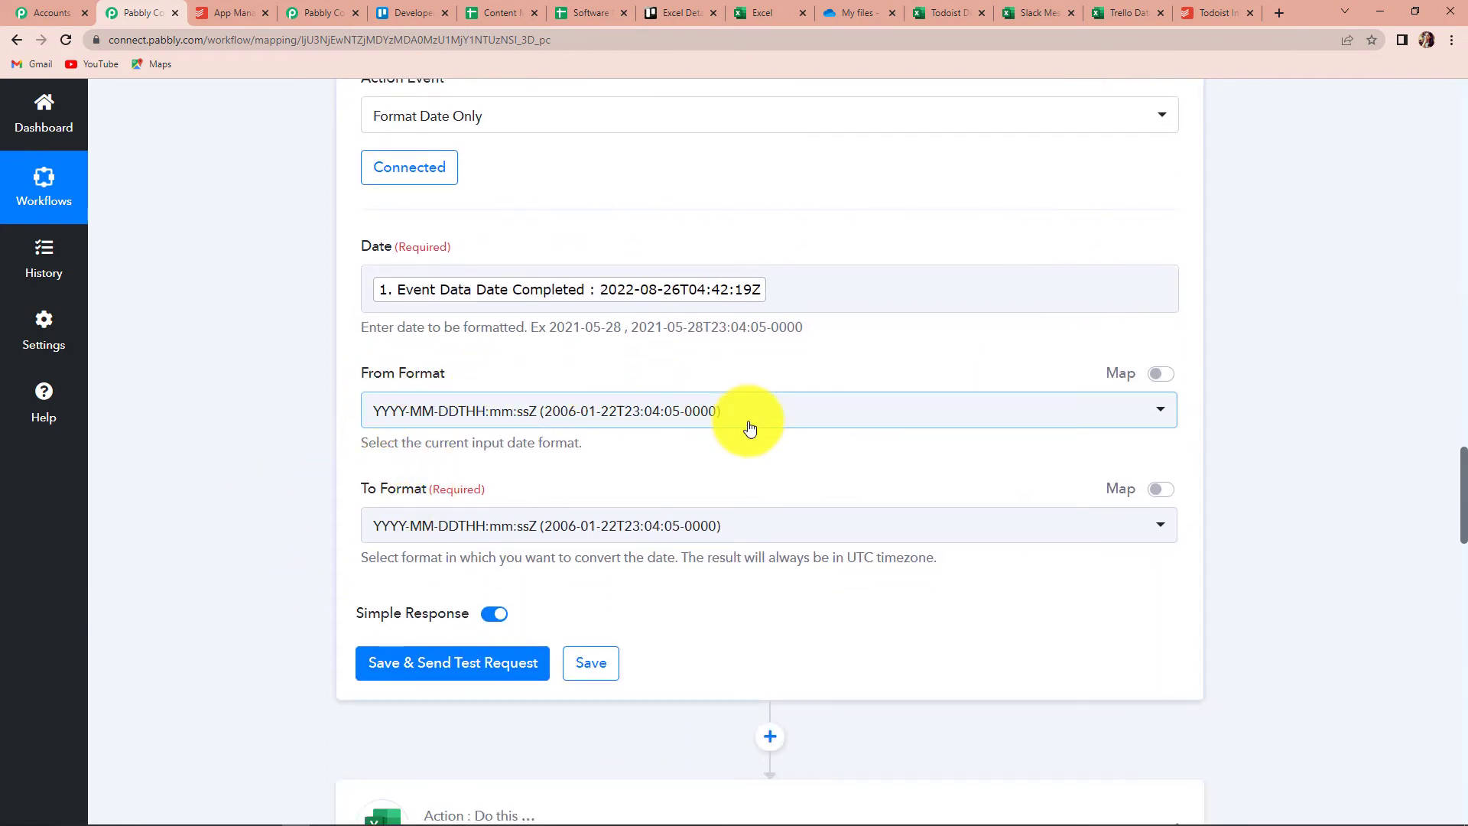
click(394, 535)
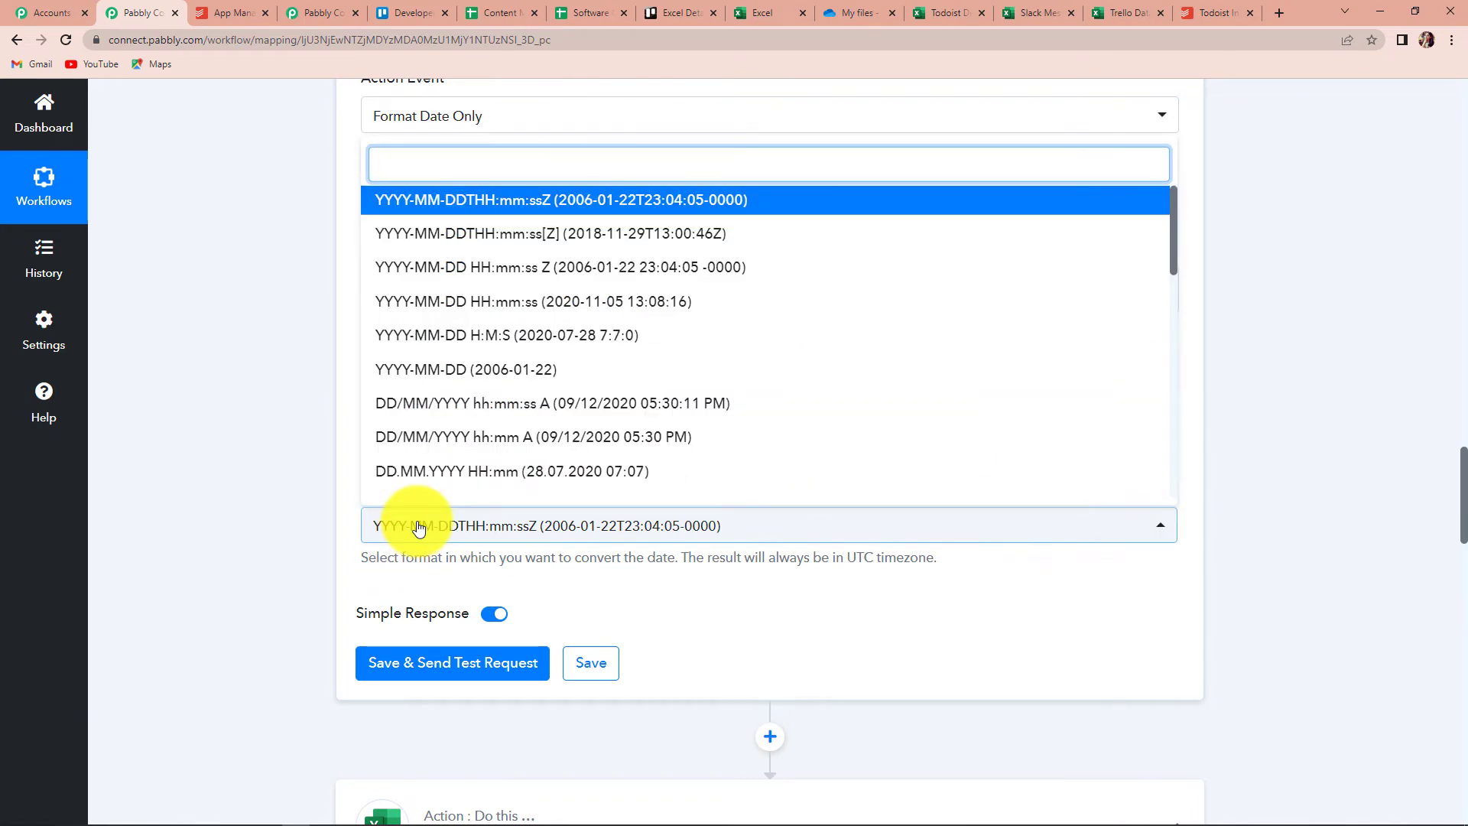
click(442, 370)
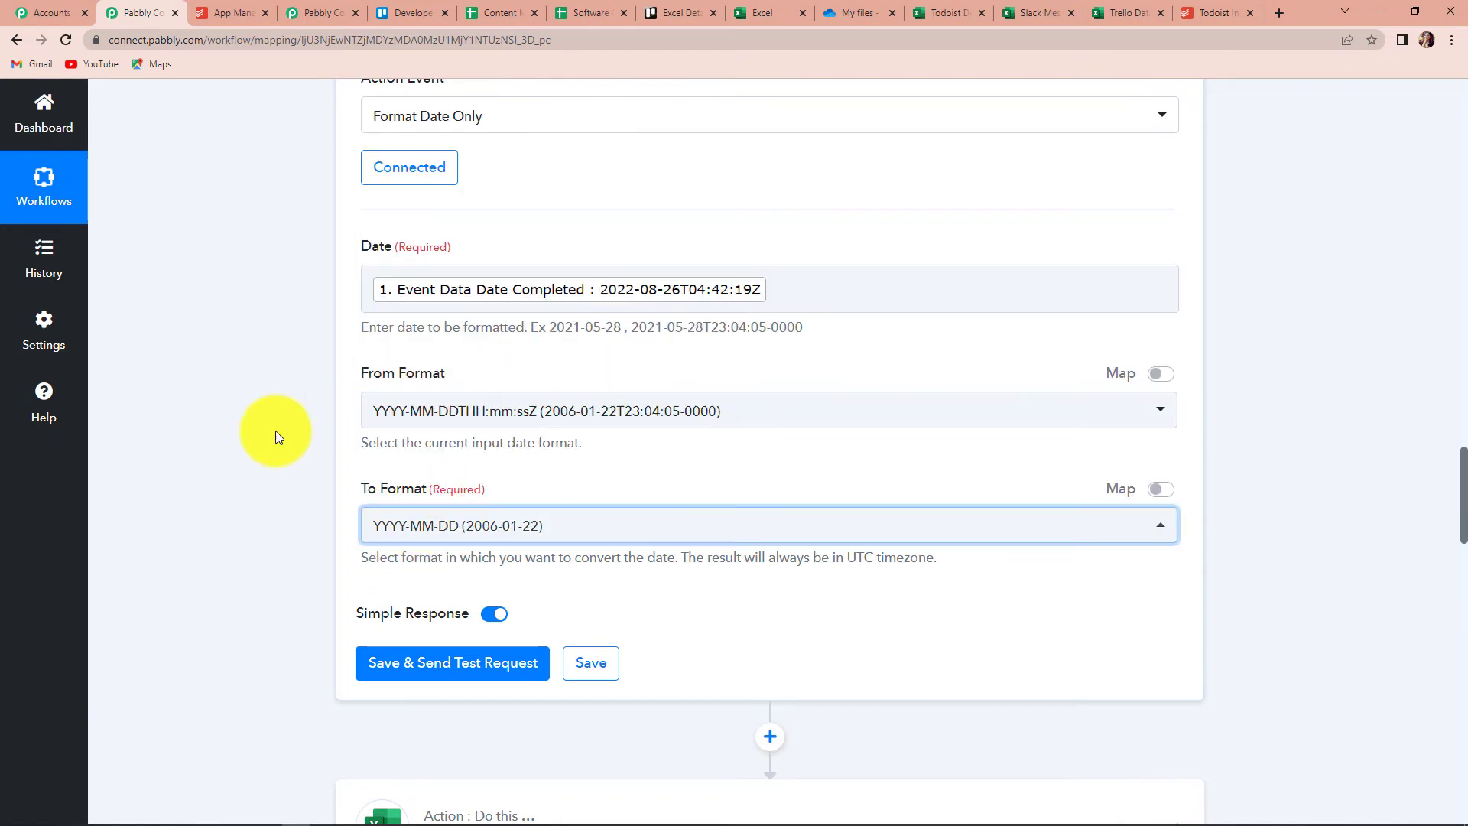
Save the completion-date formatter and send its test request
scroll(291, 433, down, 3)
click(387, 434)
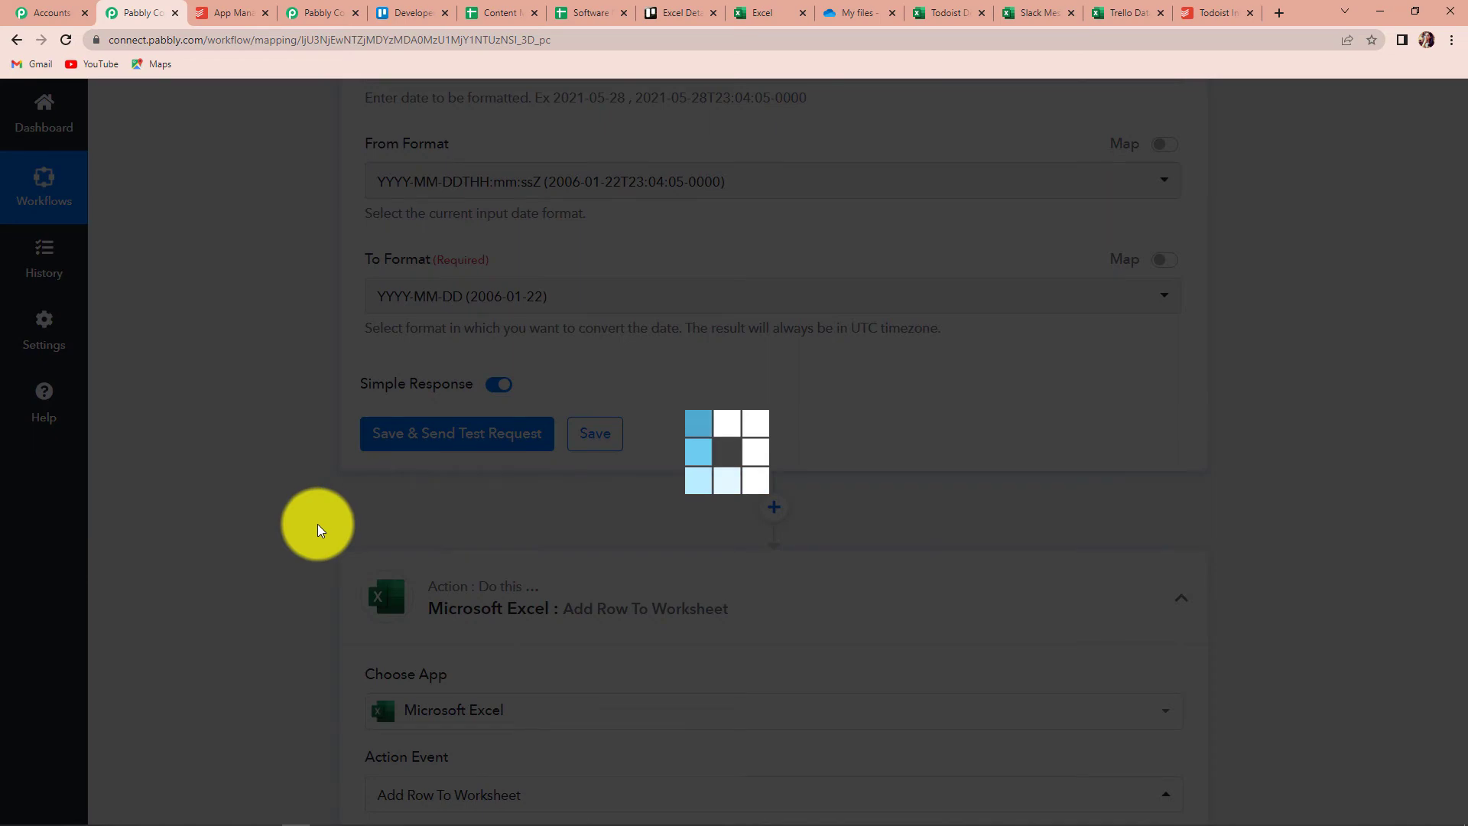
scroll(273, 497, down, 3)
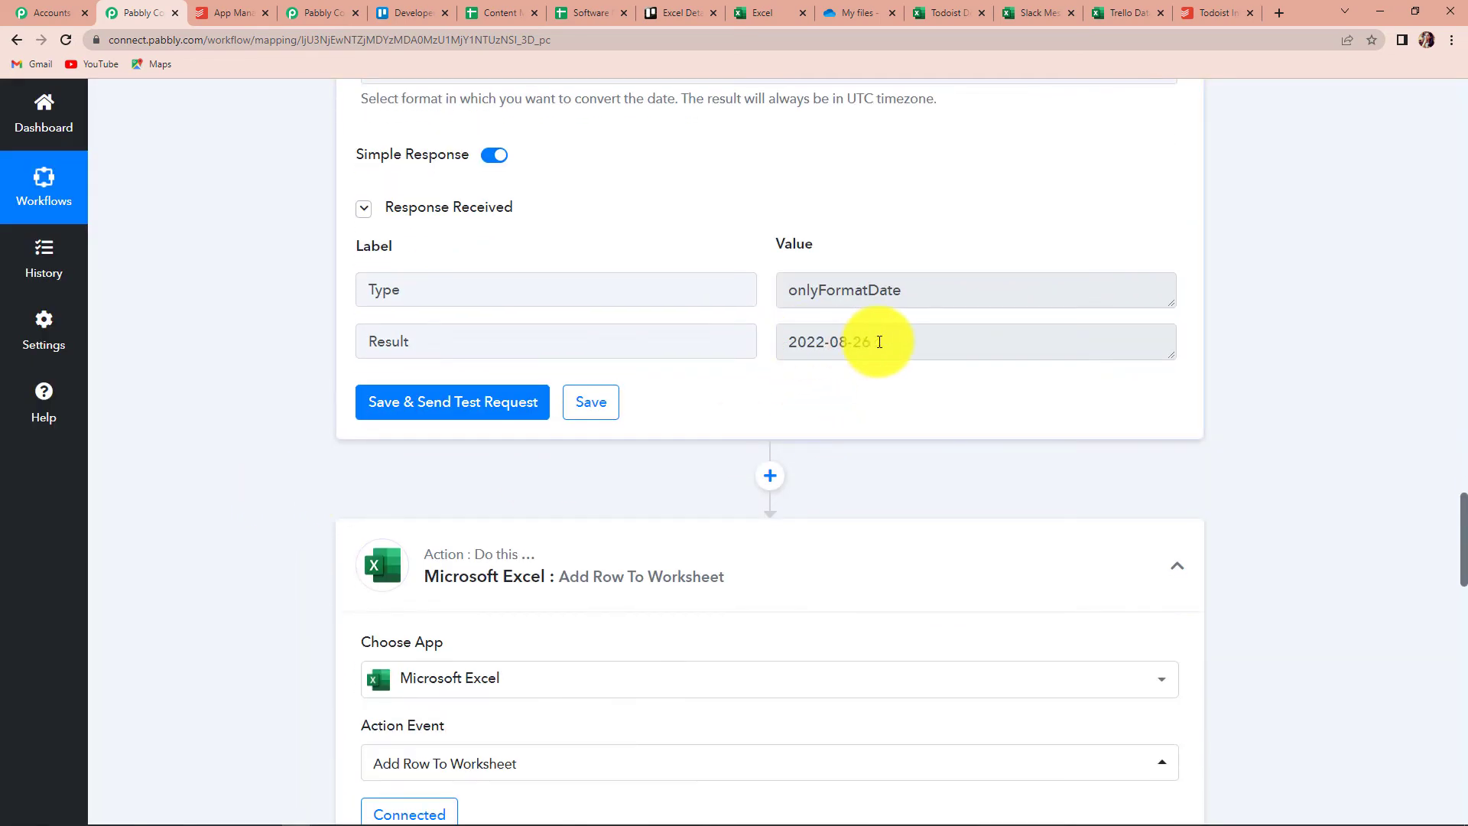
Reconnect the Add Row To Worksheet action using the existing Microsoft Excel #60 connection
scroll(879, 341, down, 5)
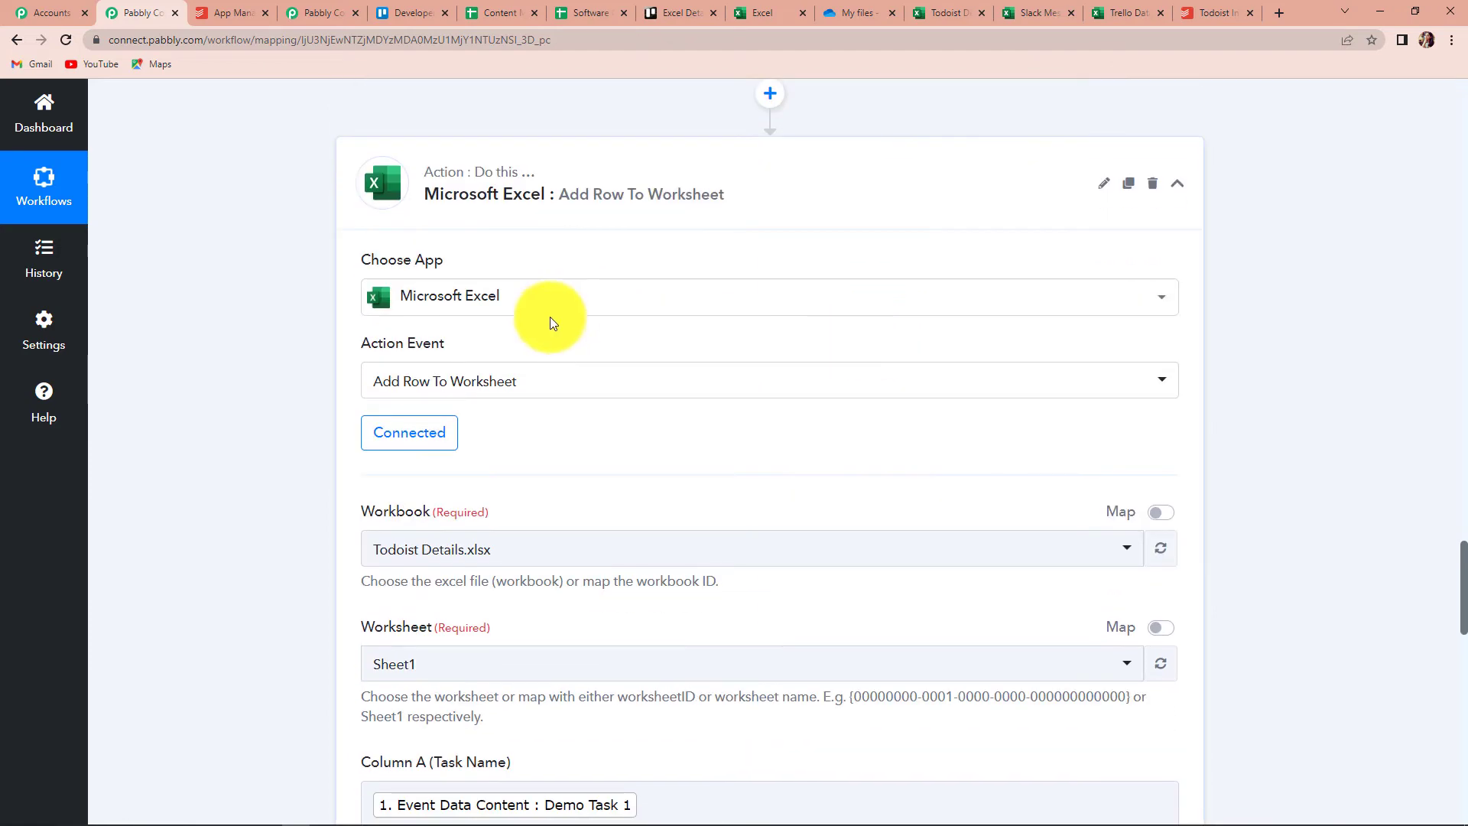
click(415, 442)
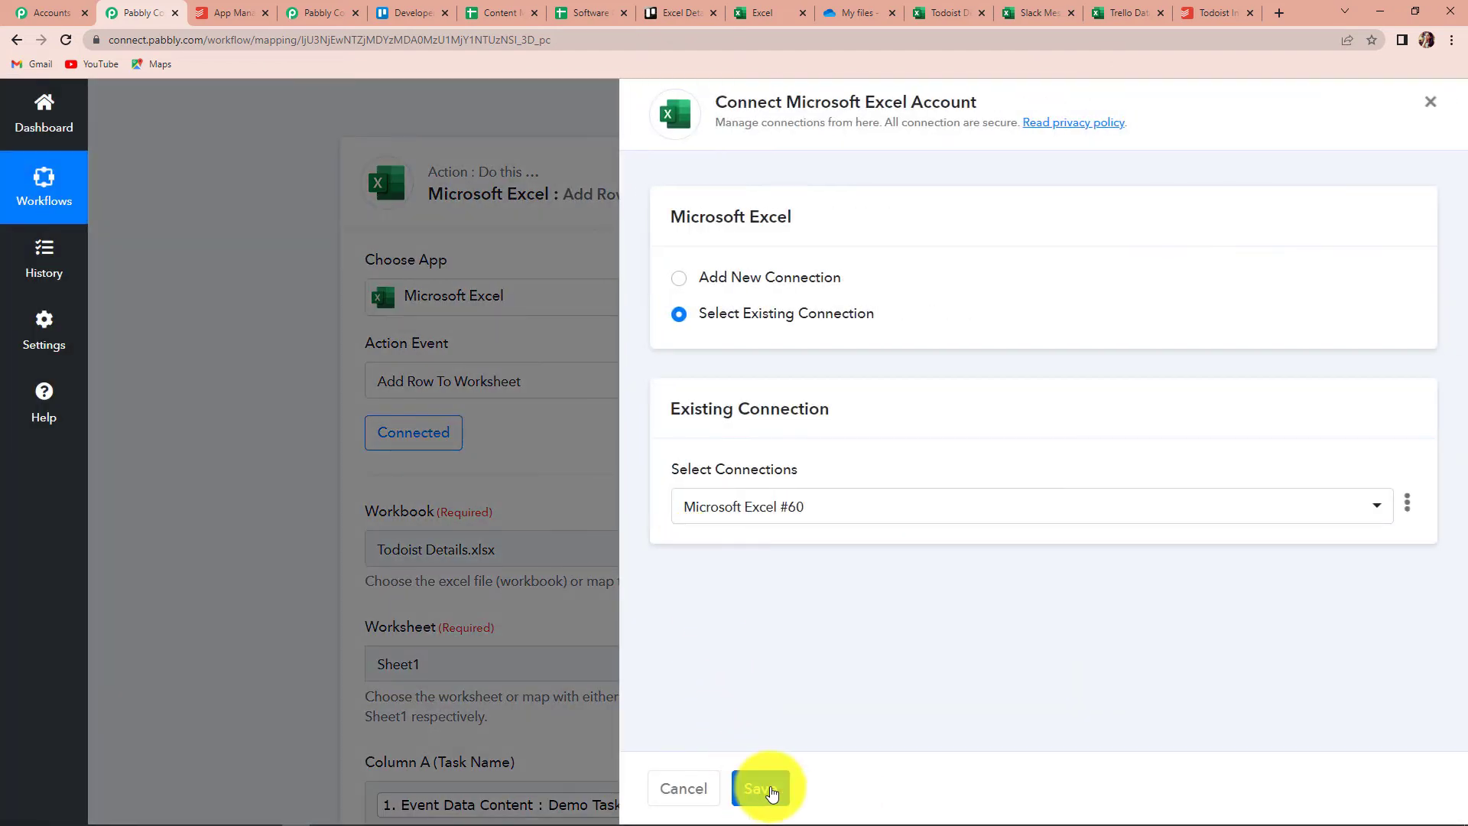
click(761, 791)
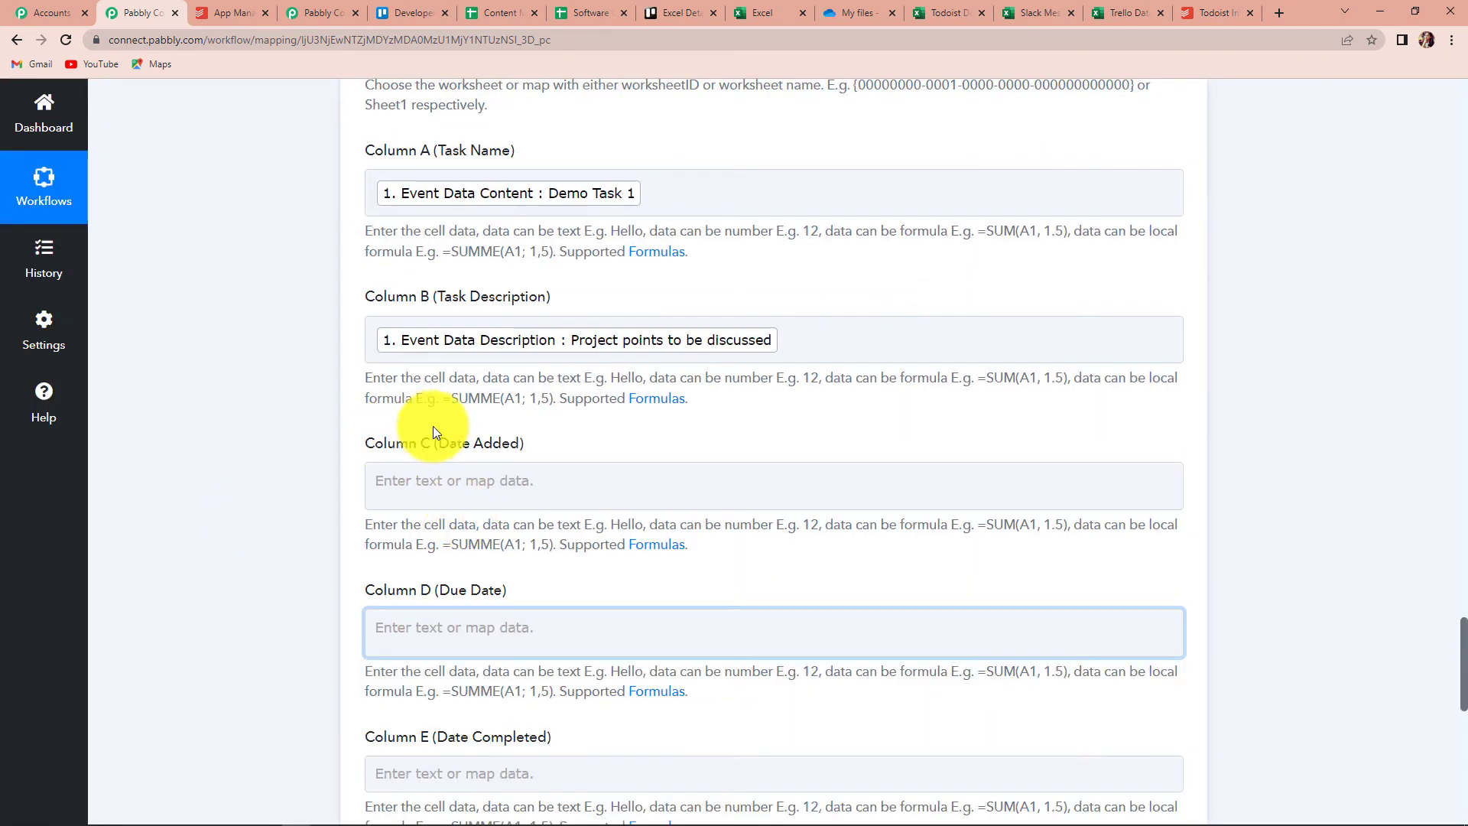
Map Column C (Date Added) to the Result of the first Date/Time Formatter, step 2
click(458, 480)
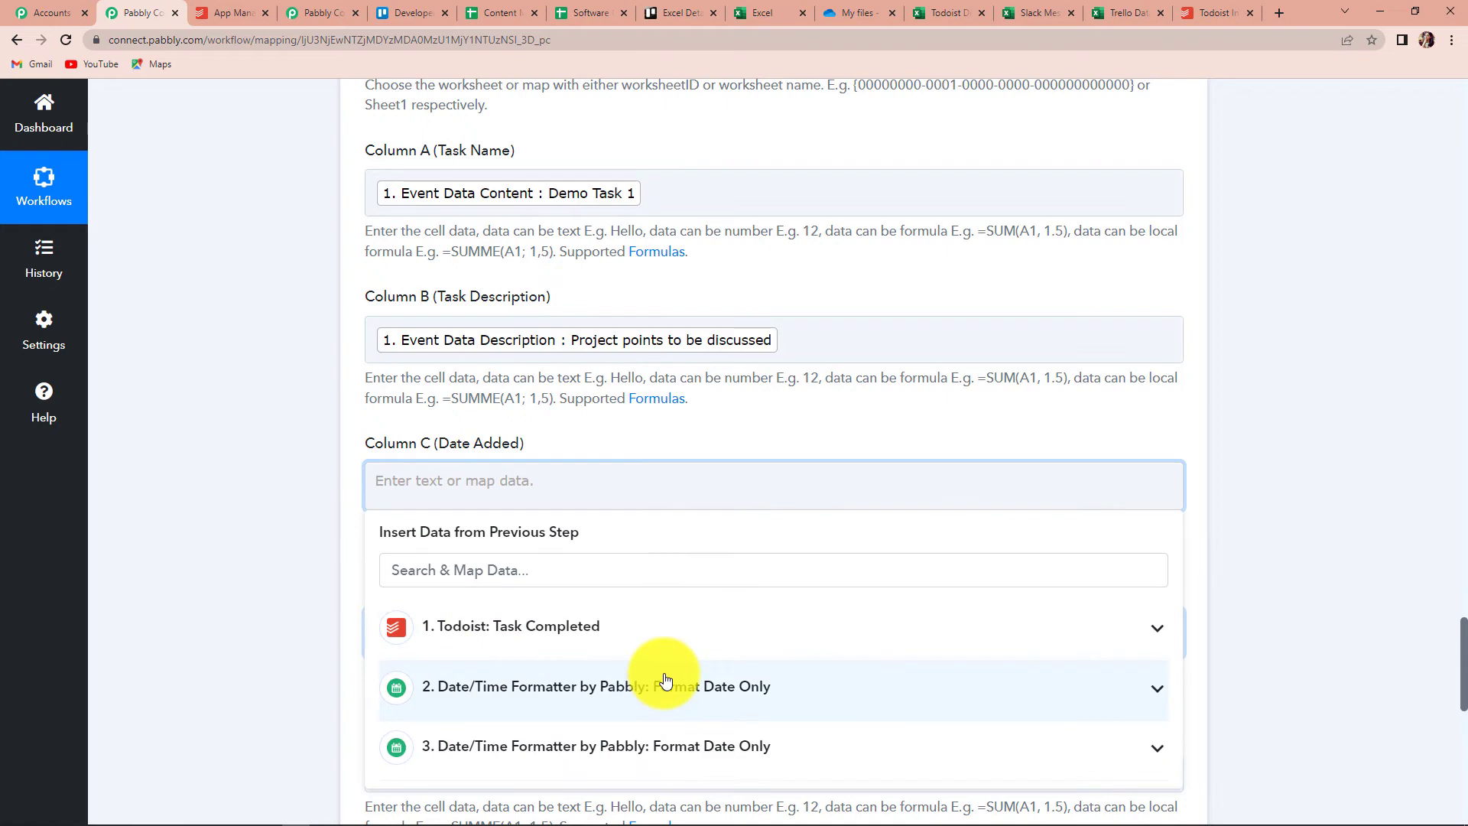
scroll(599, 633, down, 1)
click(604, 628)
click(533, 701)
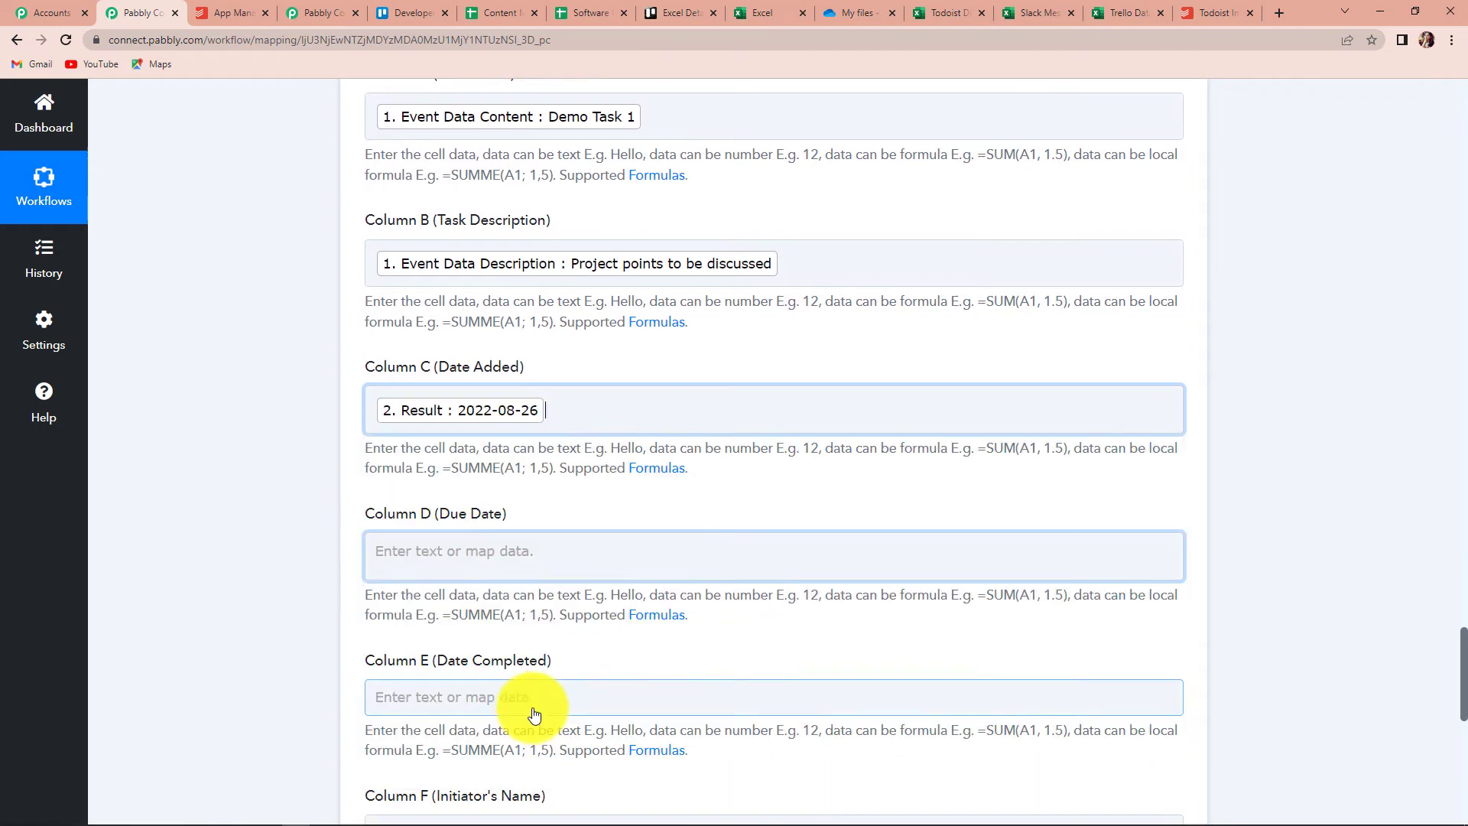
click(226, 616)
Map Column D (Due Date) to the Todoist trigger's Event Data Due Date, searching the data for "due"
scroll(226, 614, down, 3)
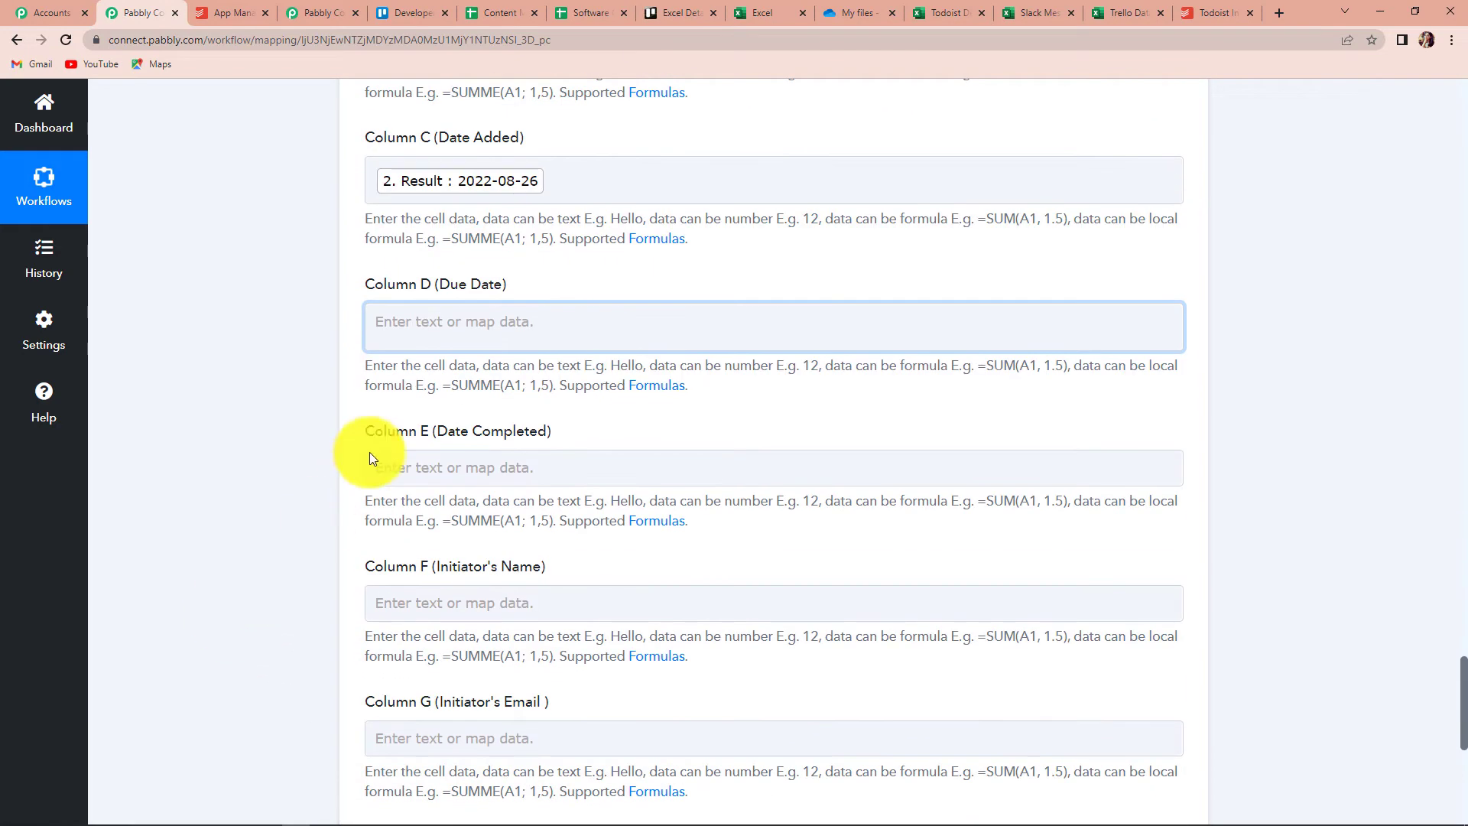
click(465, 321)
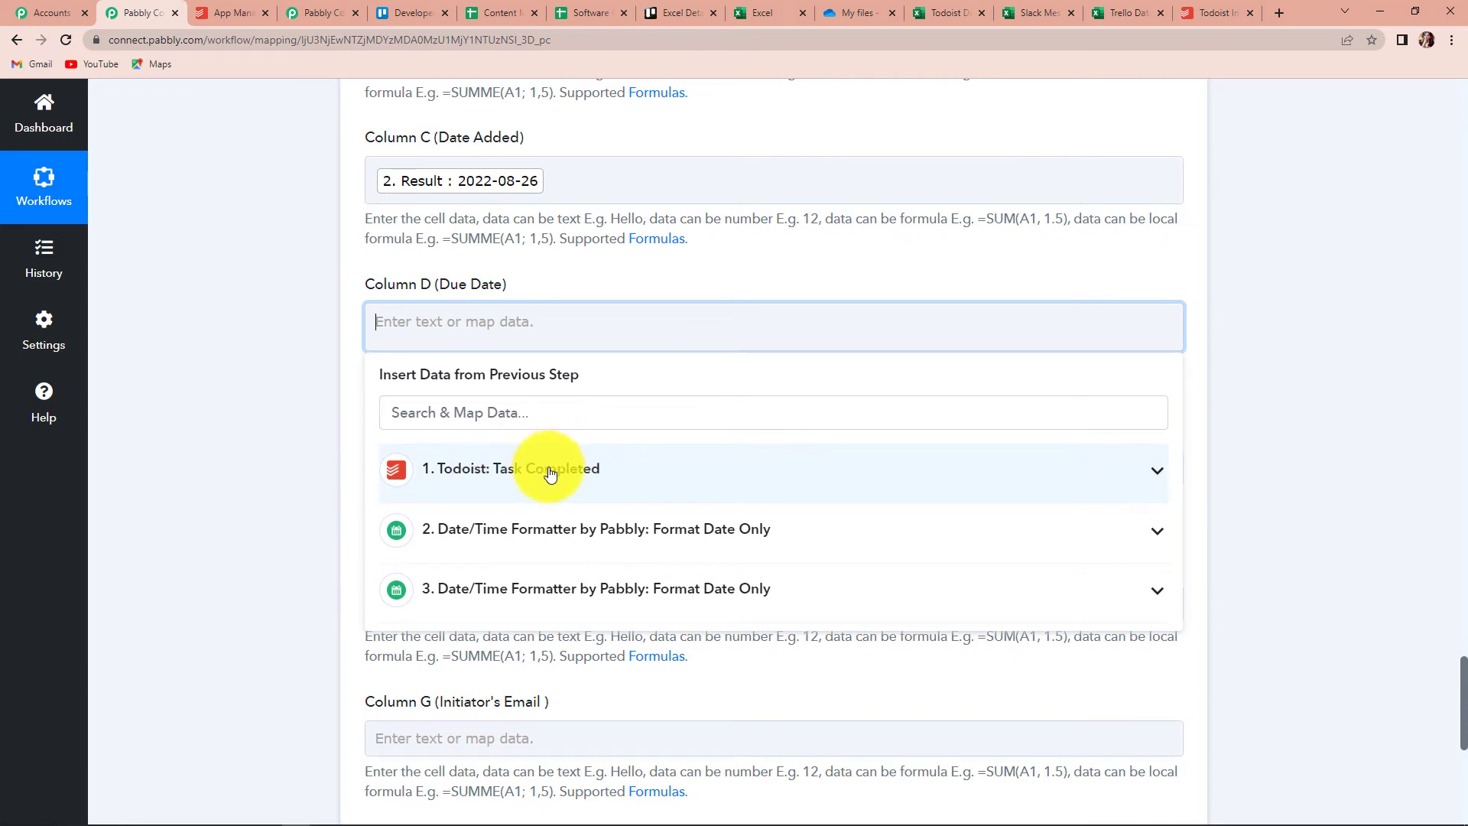
click(576, 474)
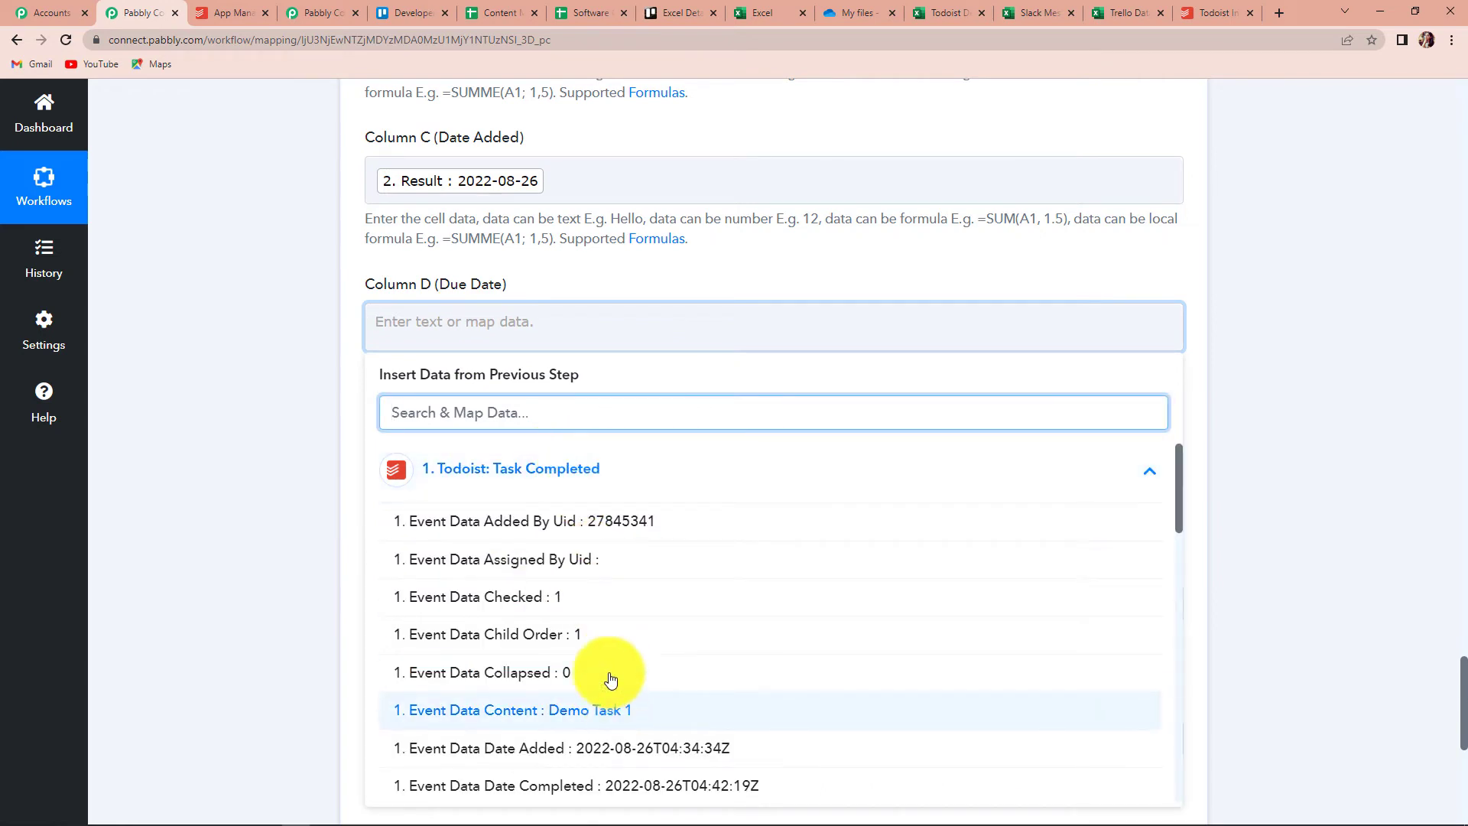
text(due)
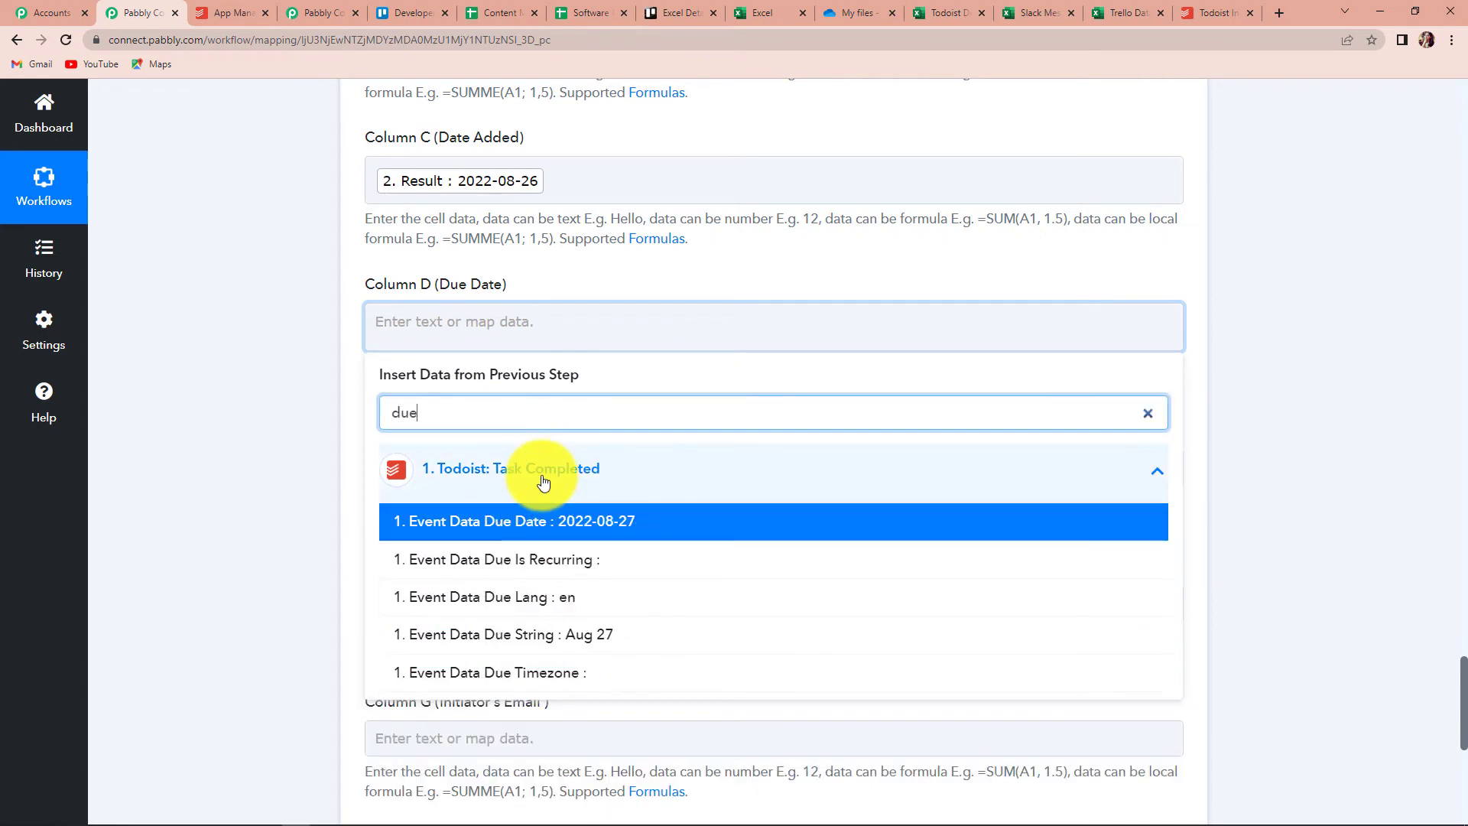
click(590, 525)
click(227, 450)
Map Column E (Date Completed) to the Result of the second Date/Time Formatter, step 3
scroll(226, 447, down, 2)
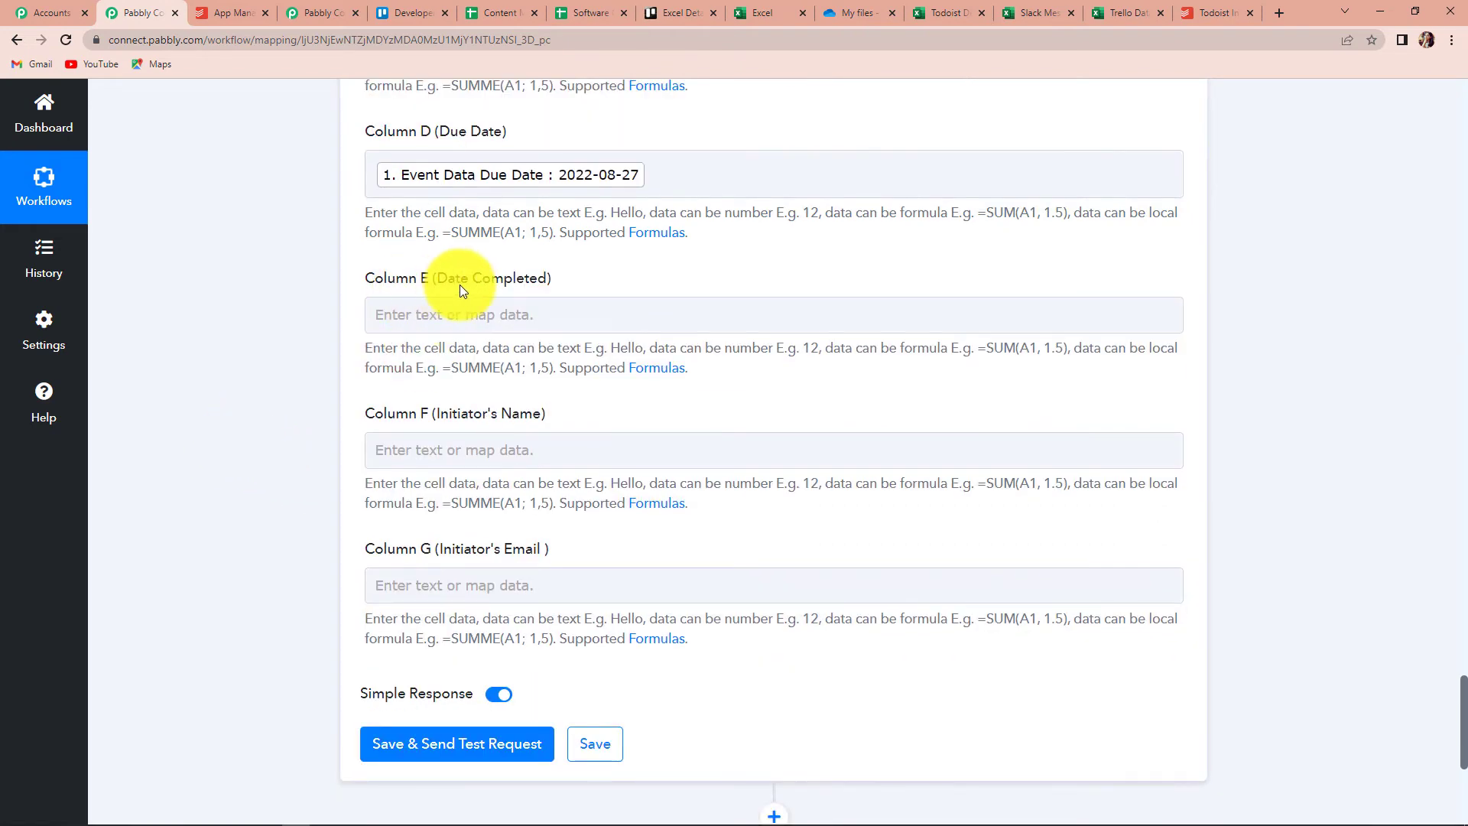
click(564, 316)
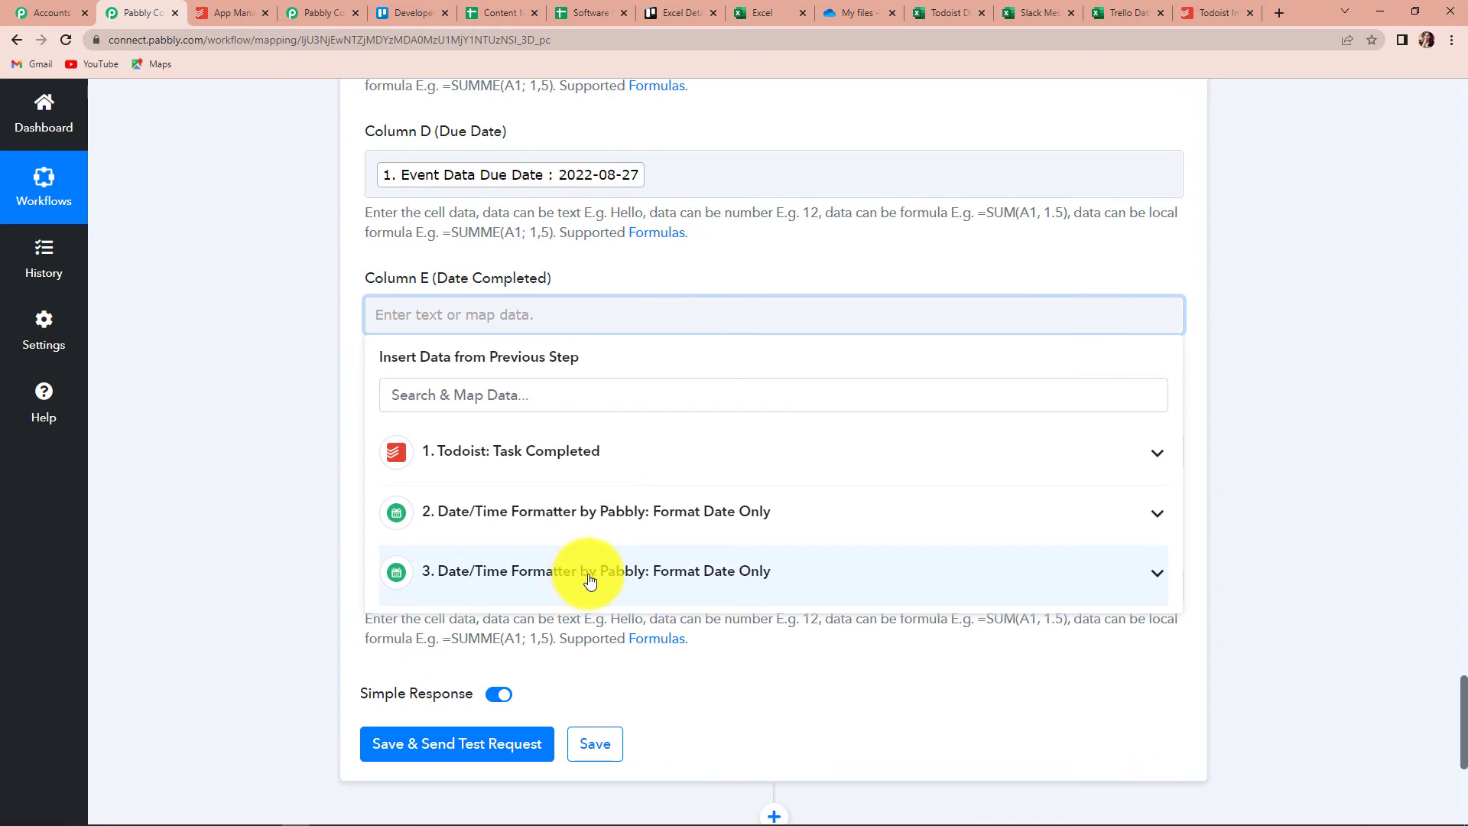
click(625, 579)
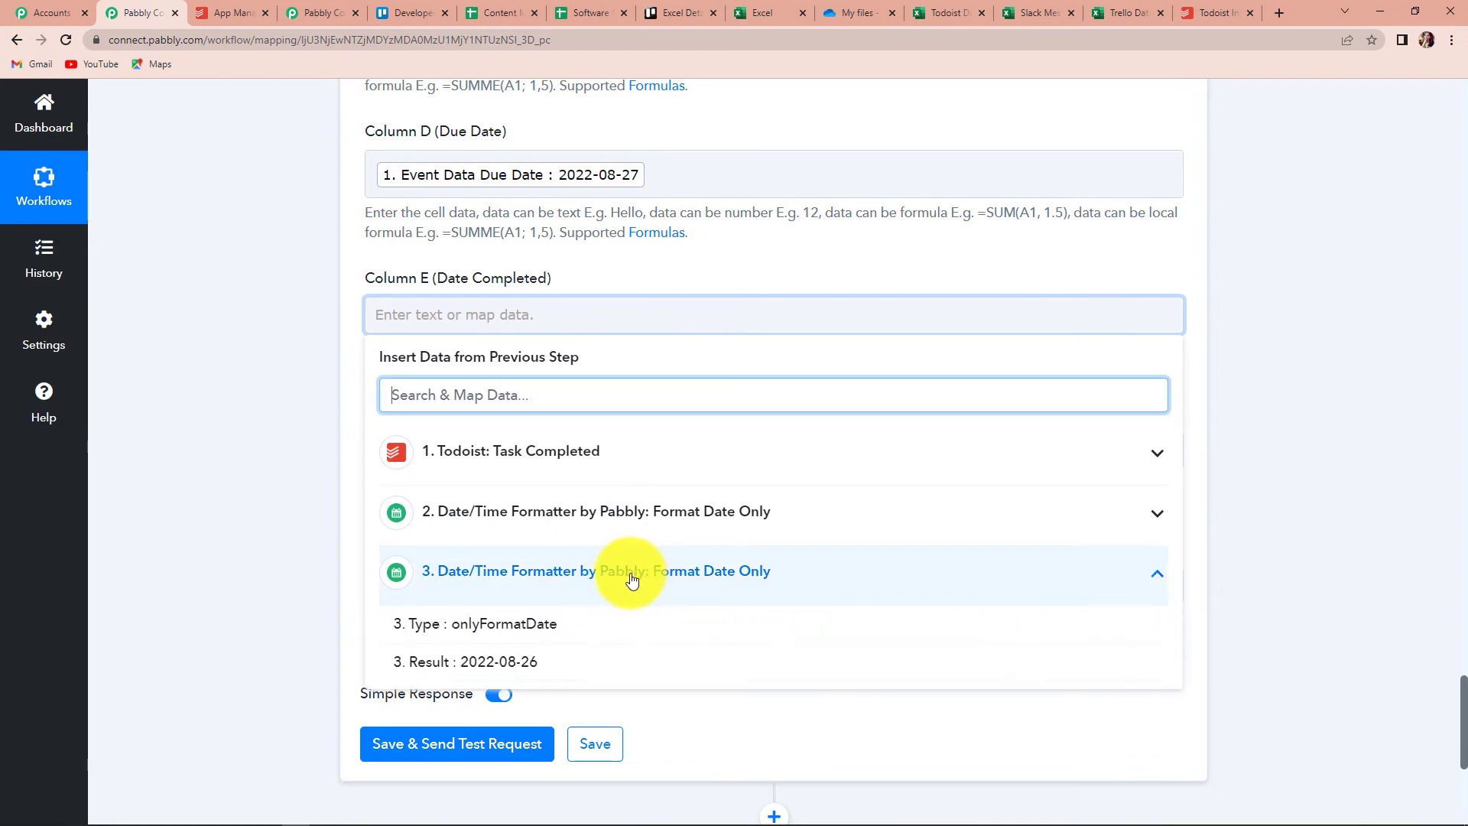
click(489, 664)
click(258, 534)
Map Column F (Initiator's Name) to the Todoist trigger's Initiator Full Name, searching the data for "Initi"
scroll(259, 534, down, 2)
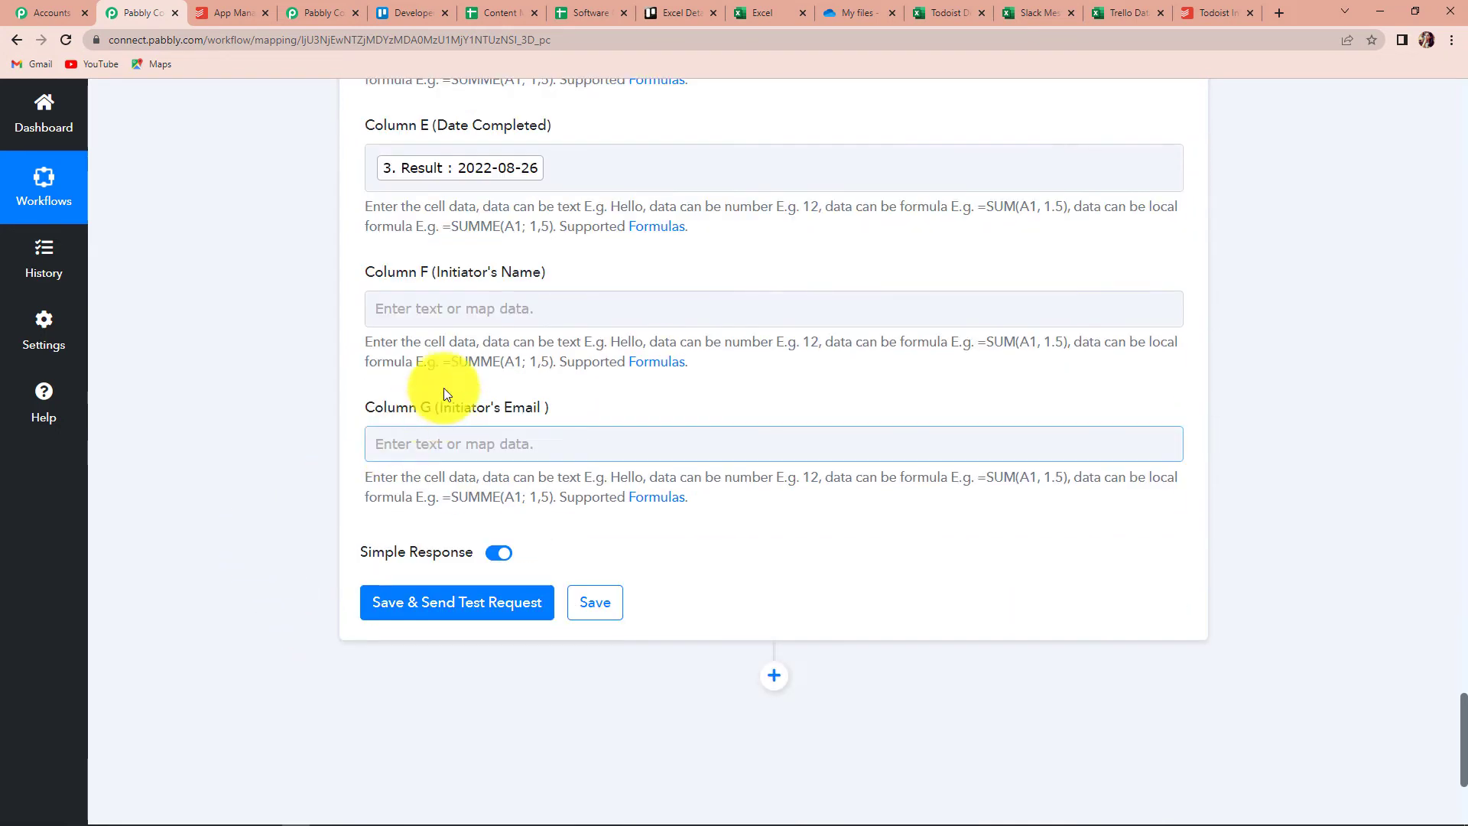
click(471, 306)
click(493, 441)
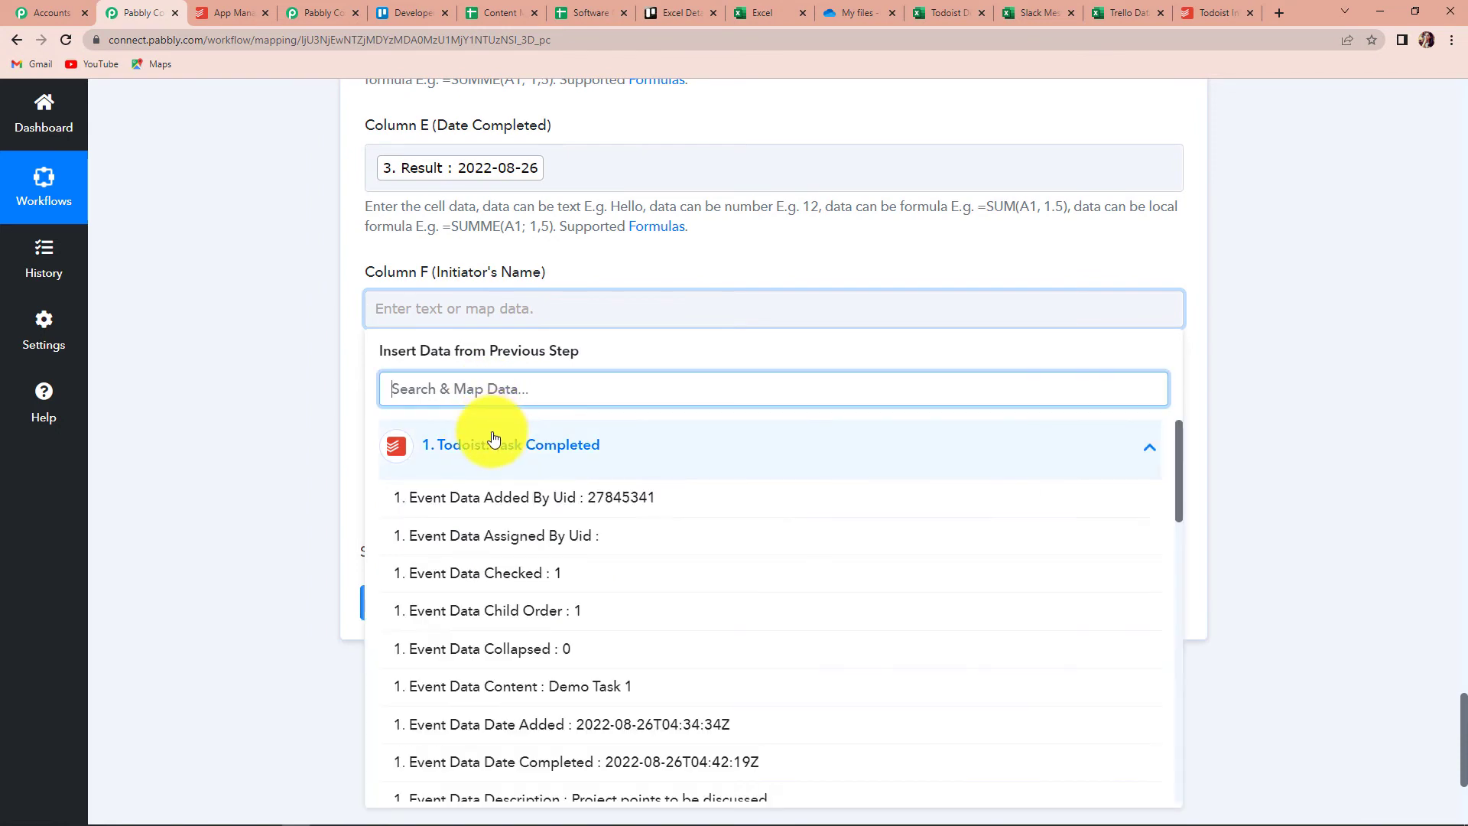
text(In)
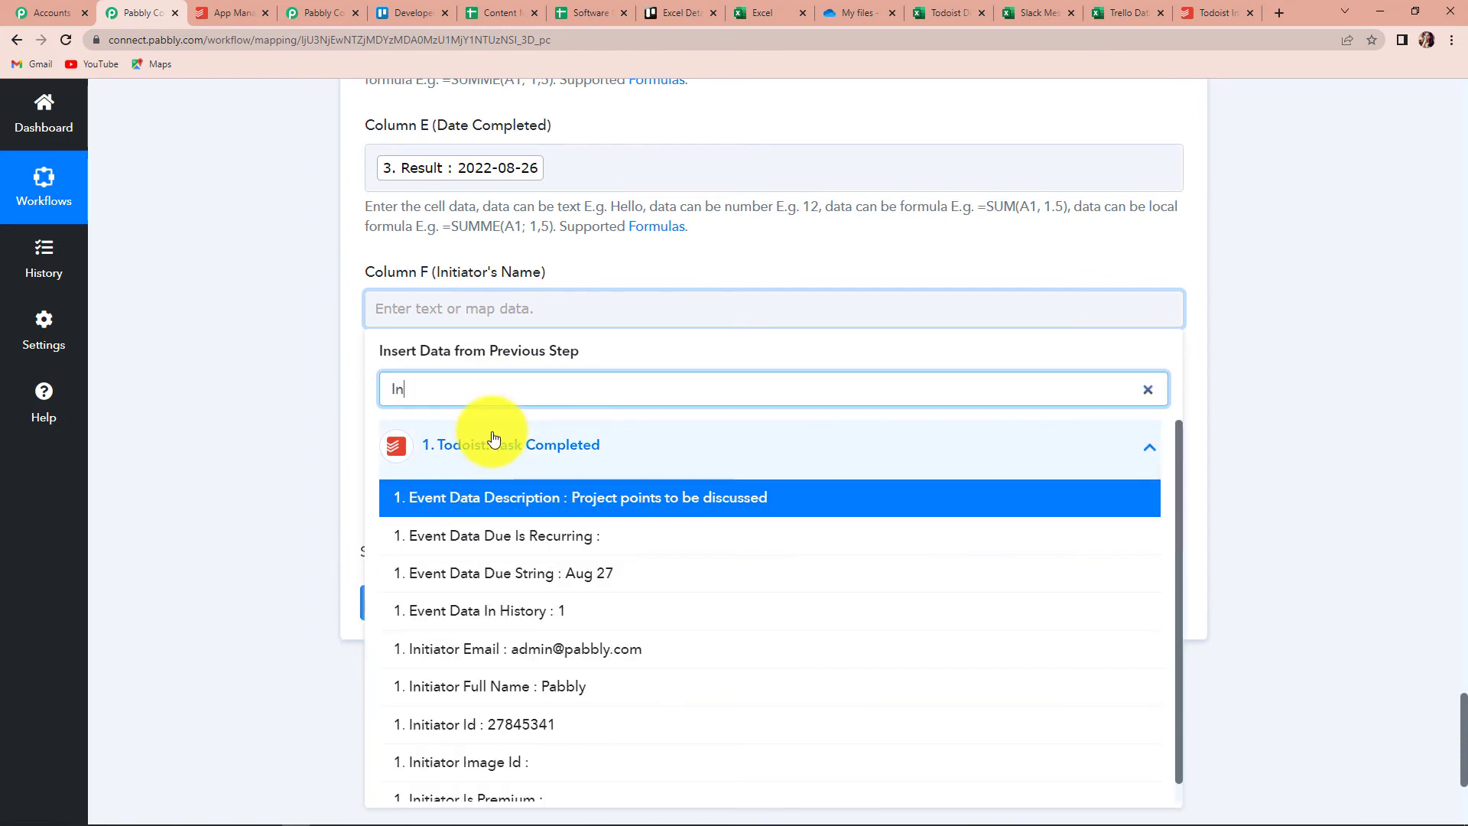
text(iti)
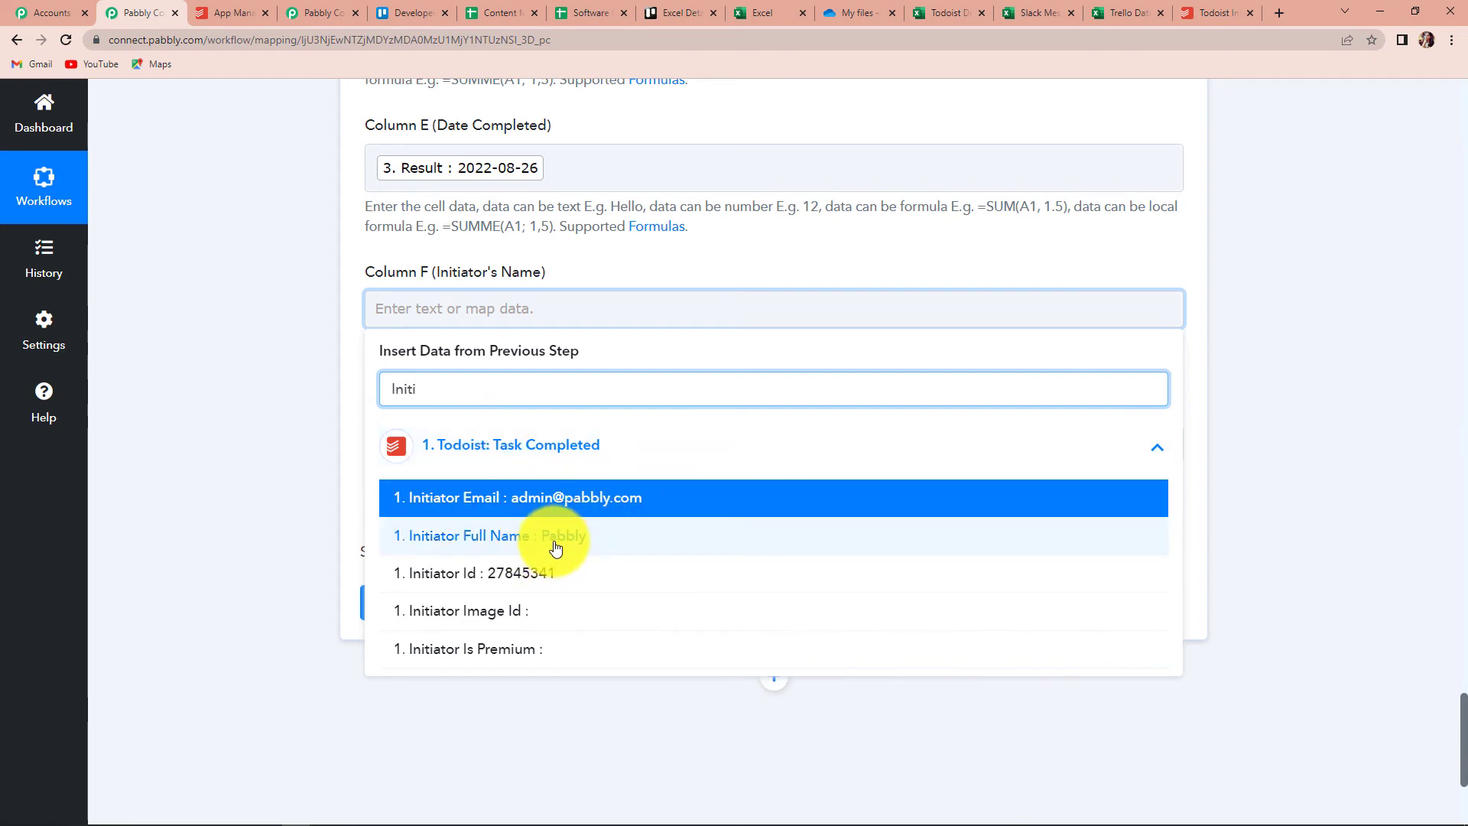
click(557, 540)
click(320, 438)
Map Column G (Initiator's Email) to the Todoist trigger's Initiator Email, searching the data for "ini"
click(466, 448)
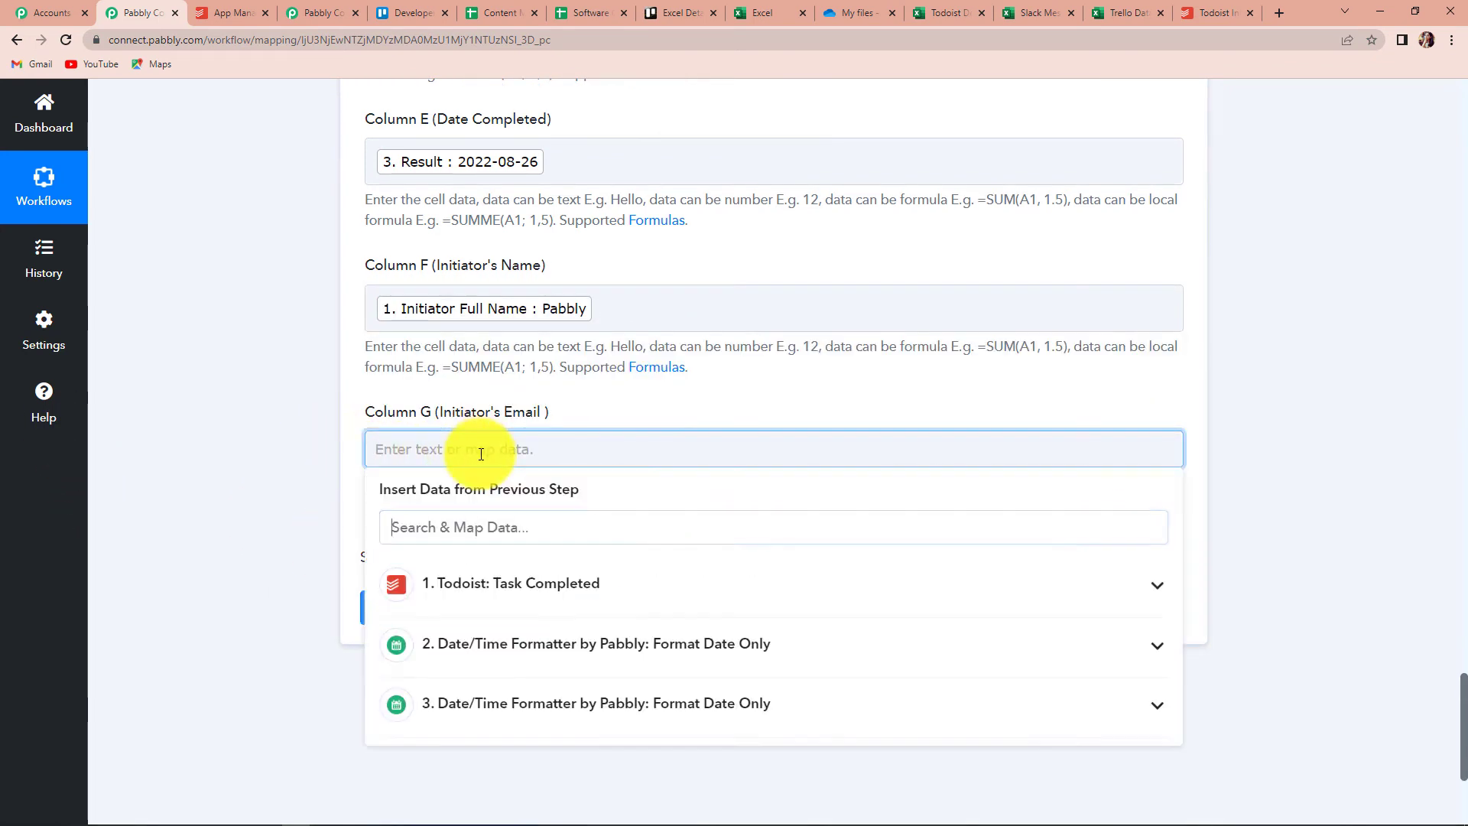
click(536, 580)
text(ini)
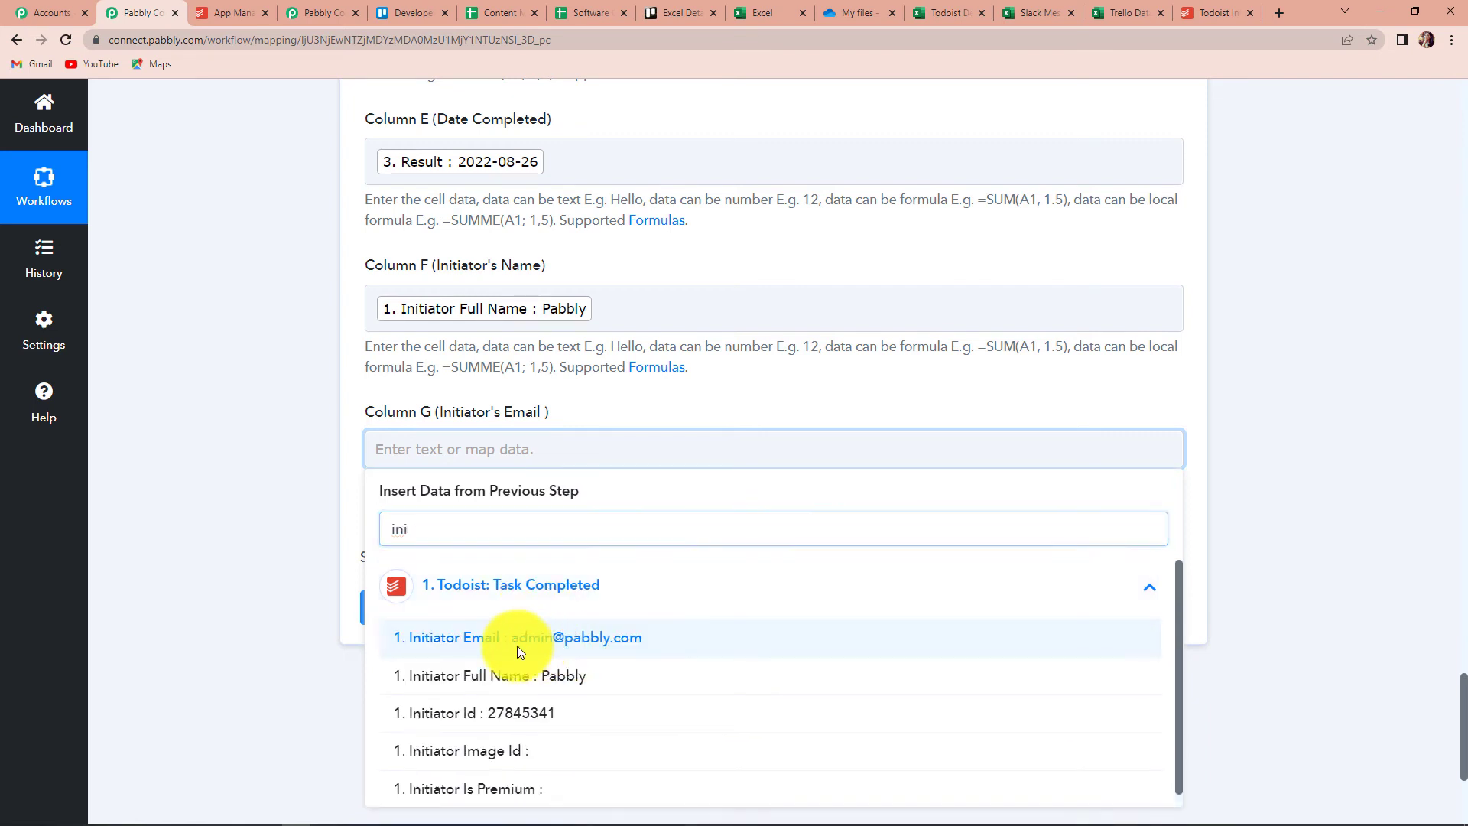
click(530, 645)
click(291, 530)
Save the Excel action, send its test request, and reload the Todoist Details workbook to check for the added row
scroll(287, 526, down, 1)
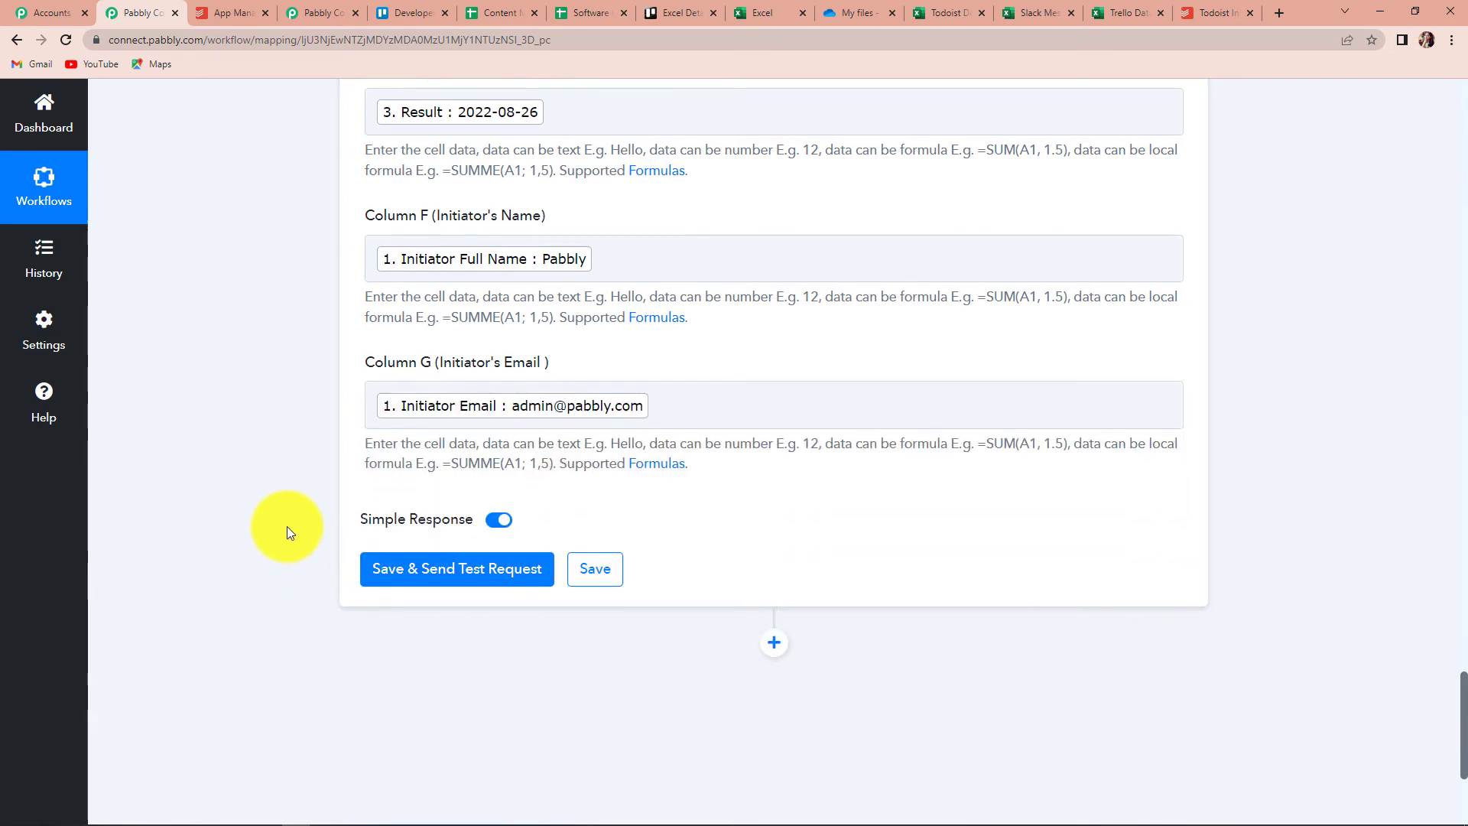
click(443, 540)
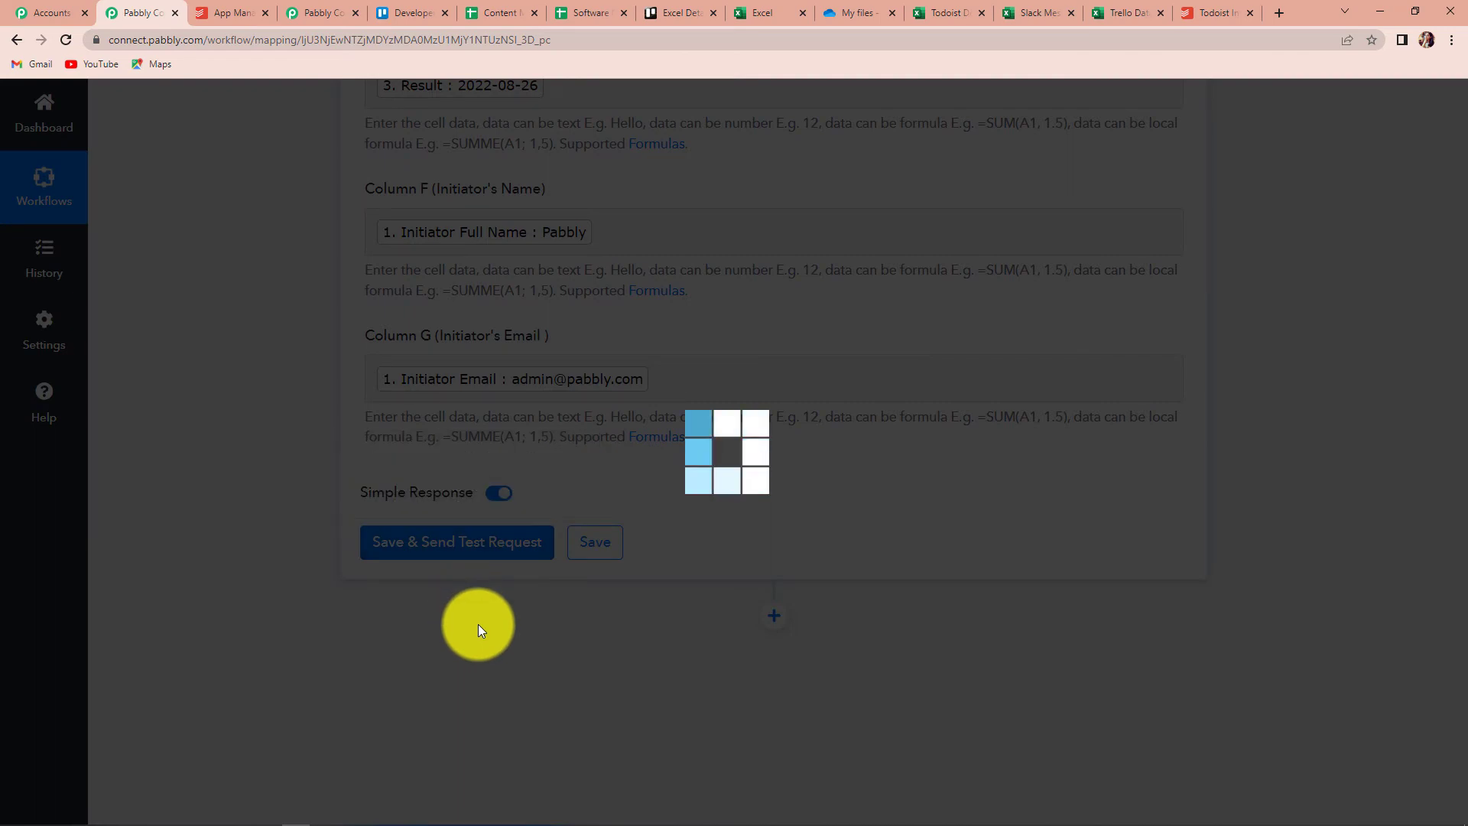
scroll(1297, 566, down, 3)
scroll(915, 618, down, 4)
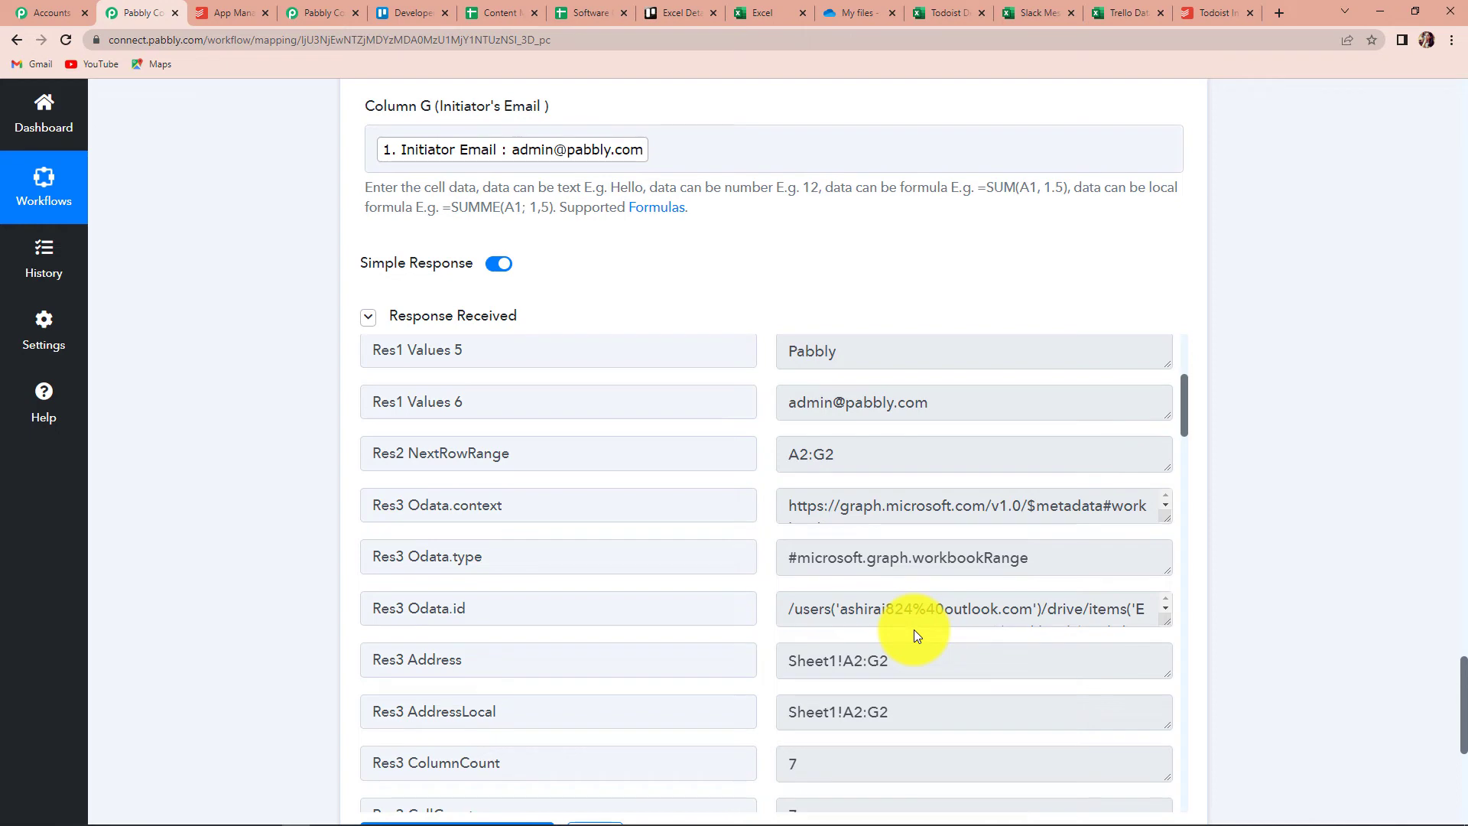
click(941, 12)
click(66, 40)
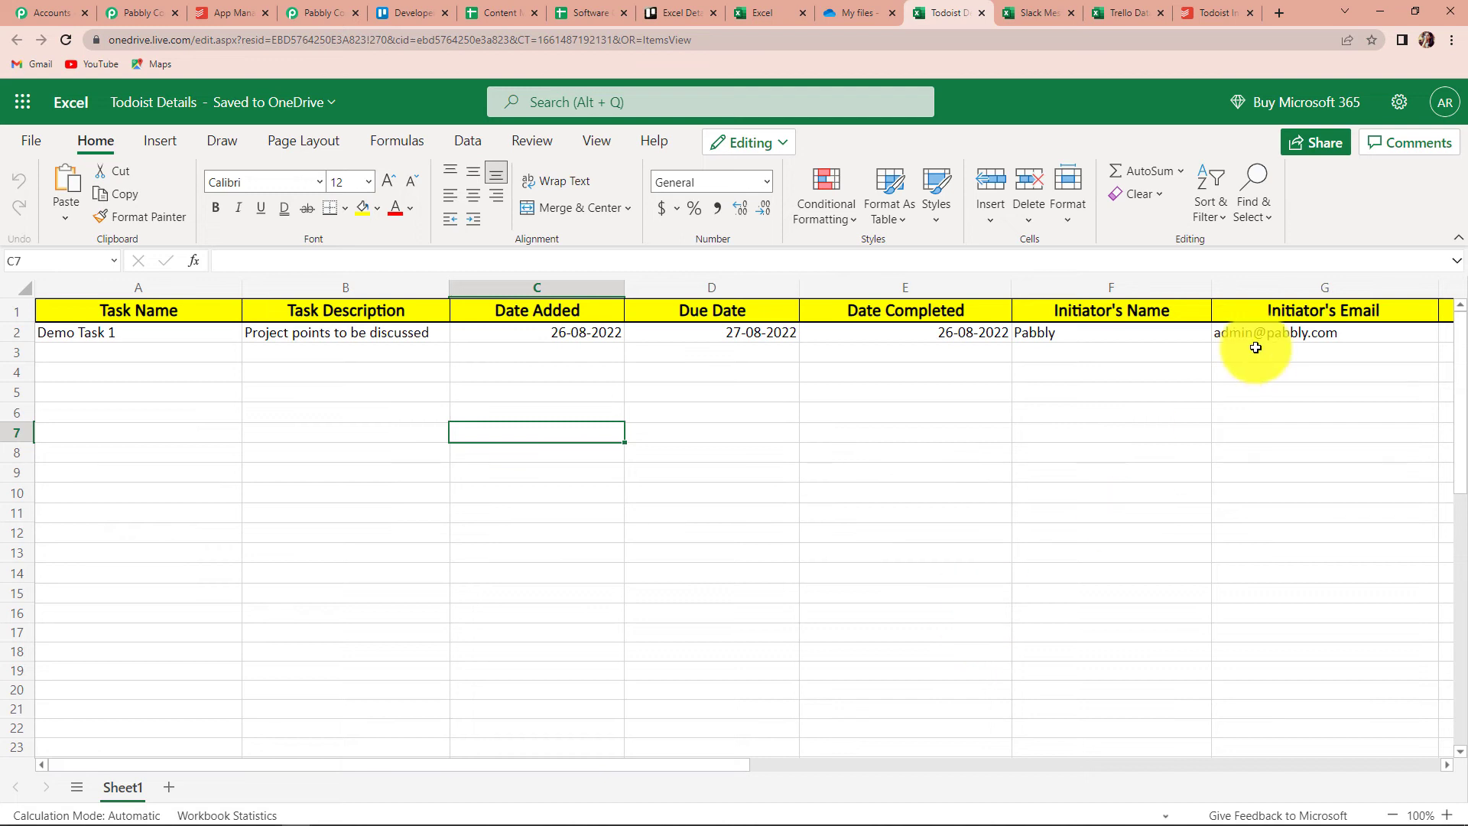
Mark Demo Task 2 as completed in Todoist's Todoist Integration project, then reload the Todoist Details workbook in Excel to check for its row
click(1202, 7)
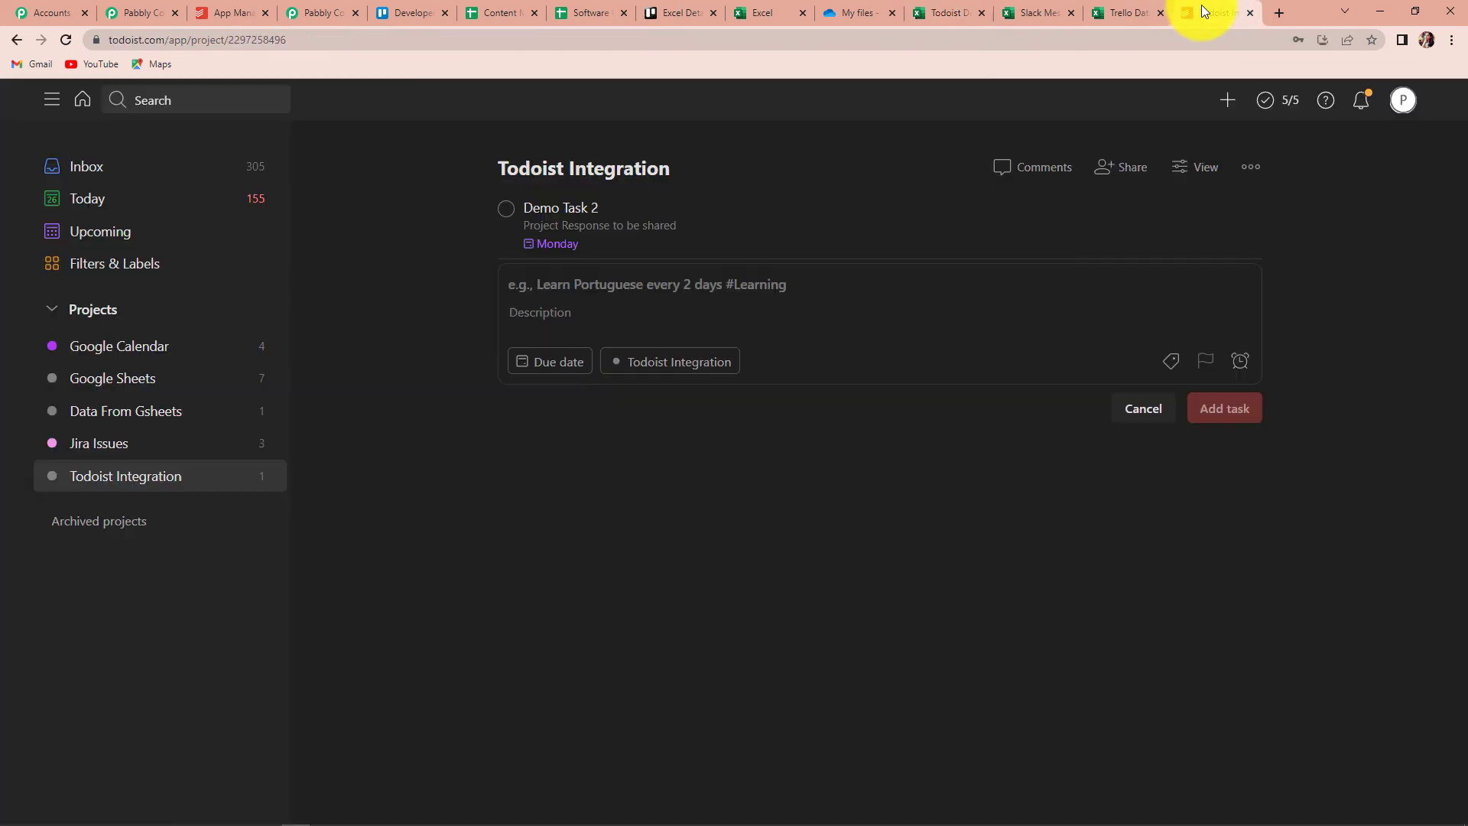
click(506, 211)
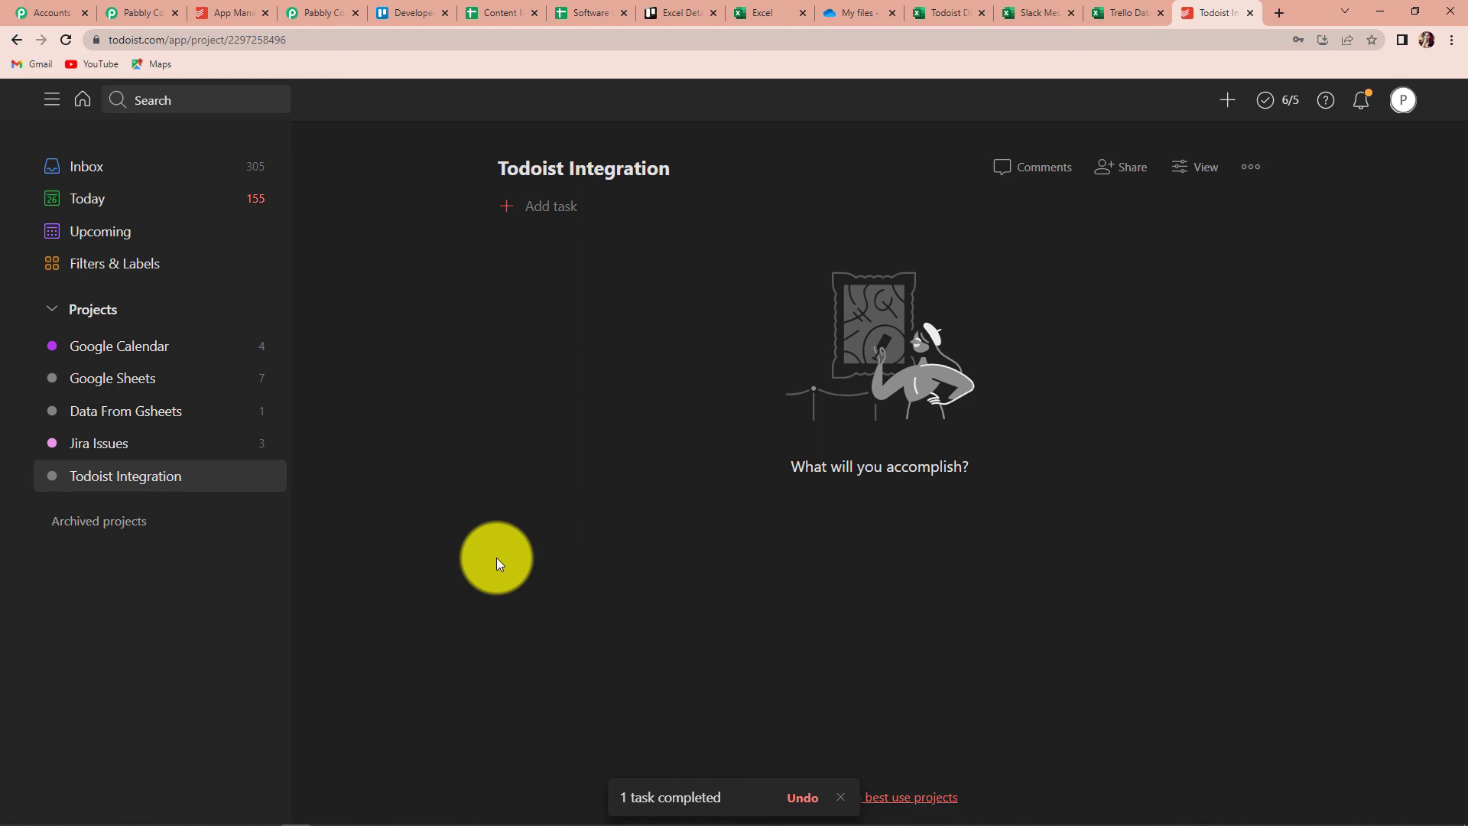
click(935, 12)
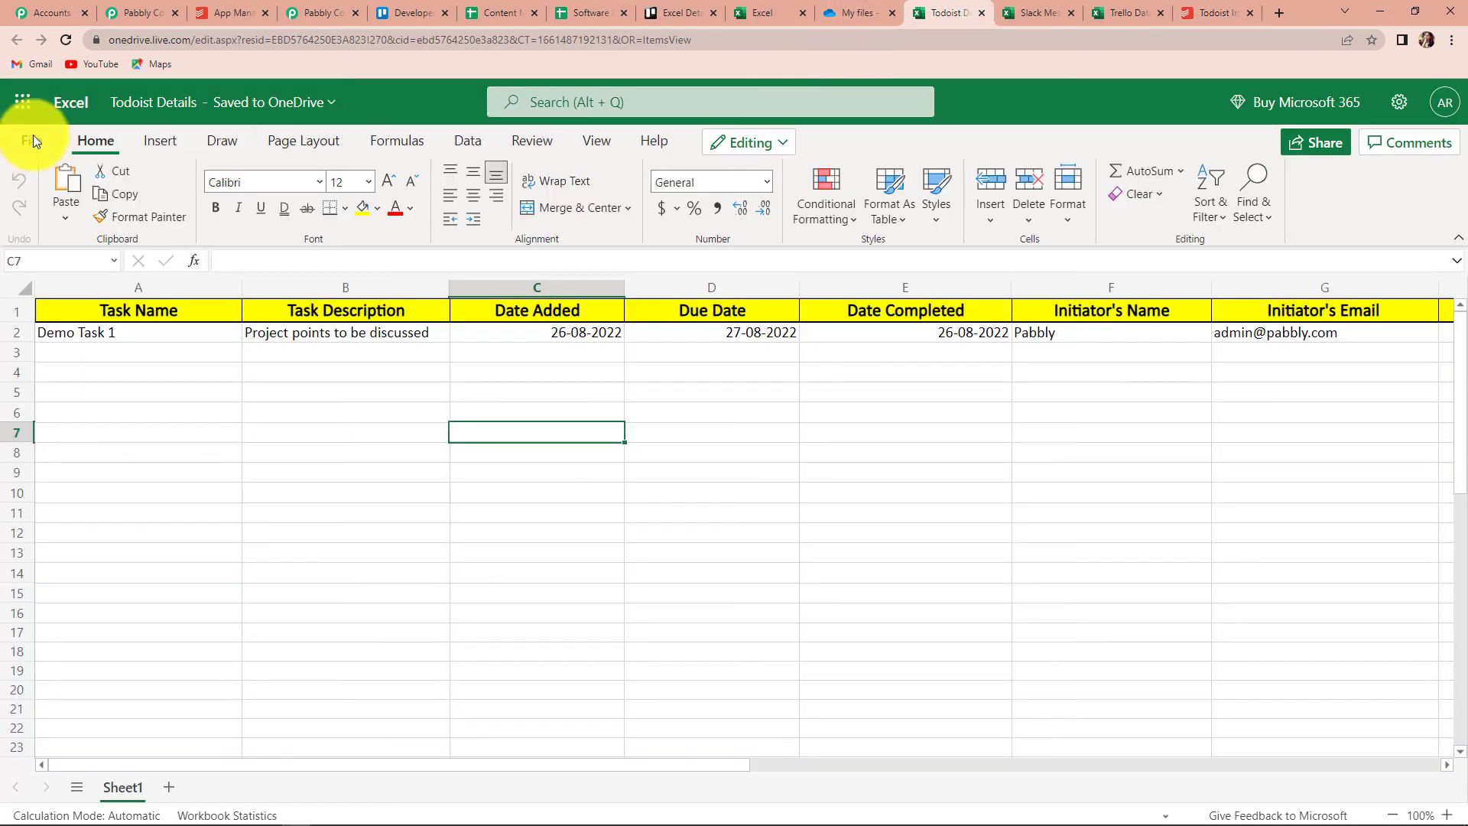
click(68, 39)
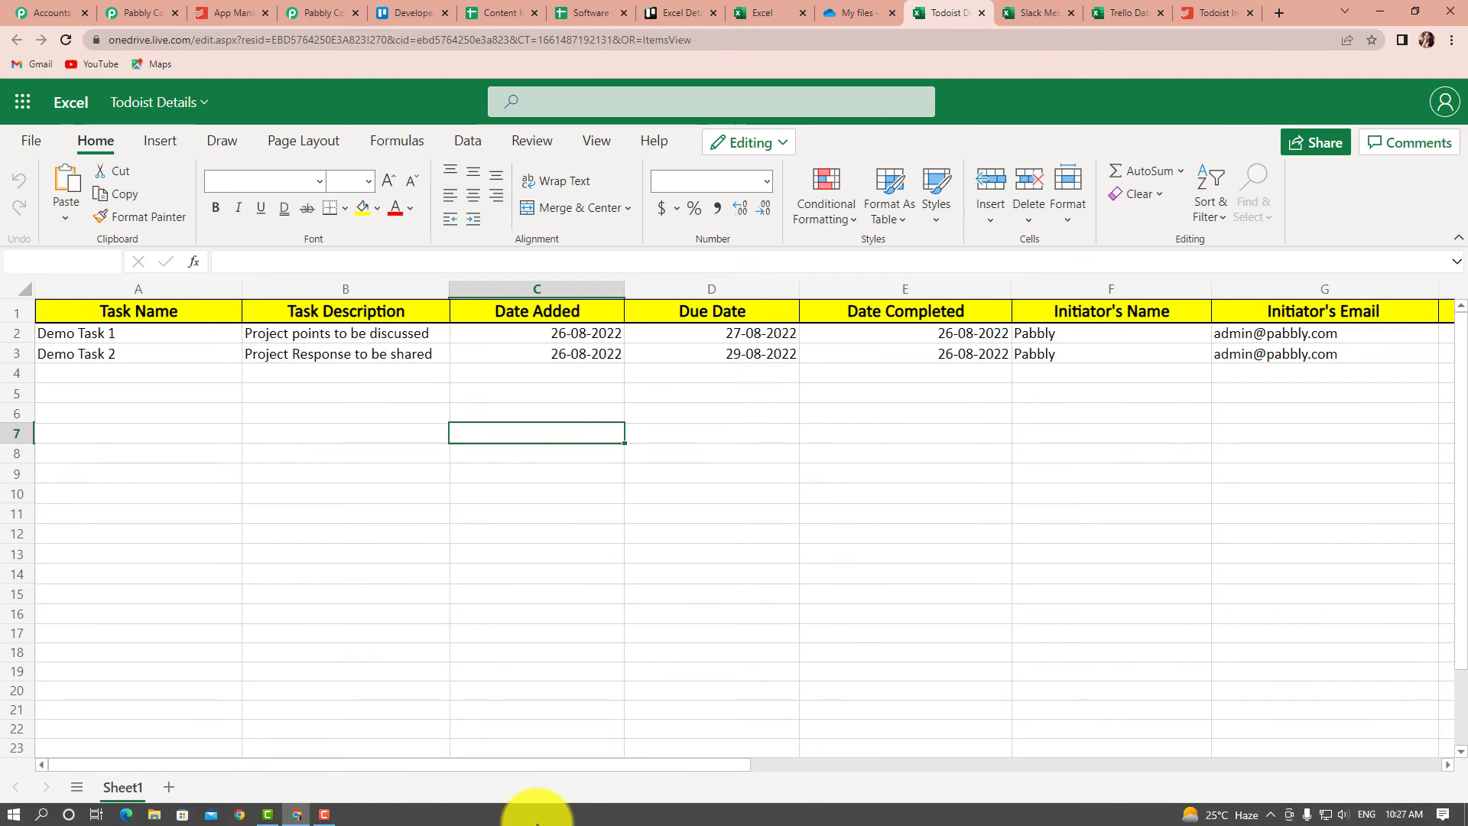